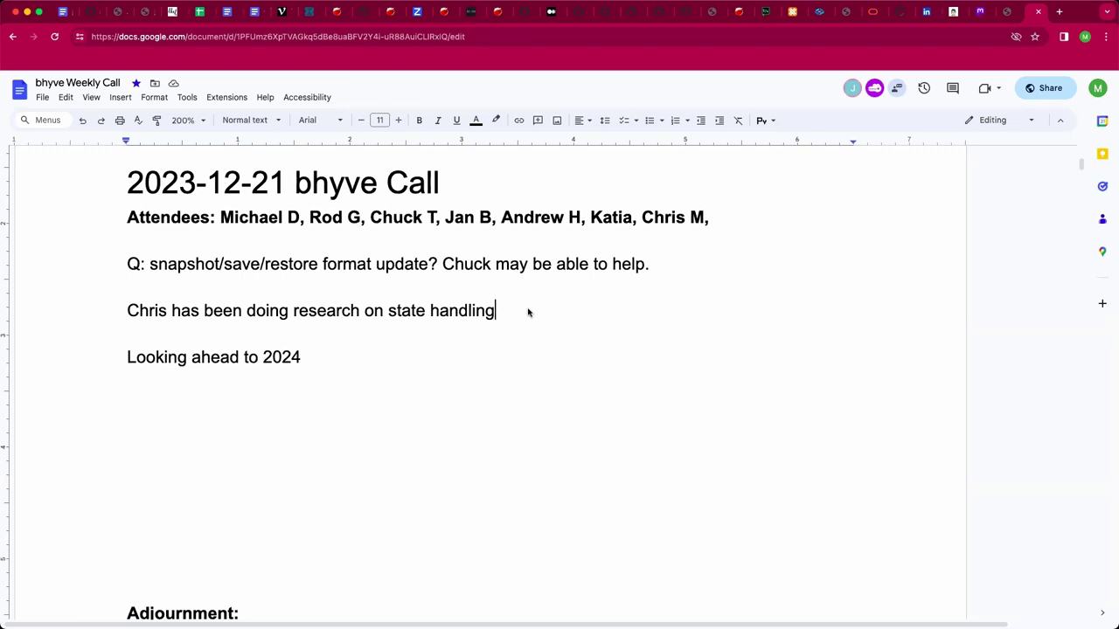
# Step: Complete the state handling research line with "in bhyve:" and add the note "It's clearly a big topic."
pyautogui.write('in bhyve:')
pyautogui.write("It's clearly a big topic.")
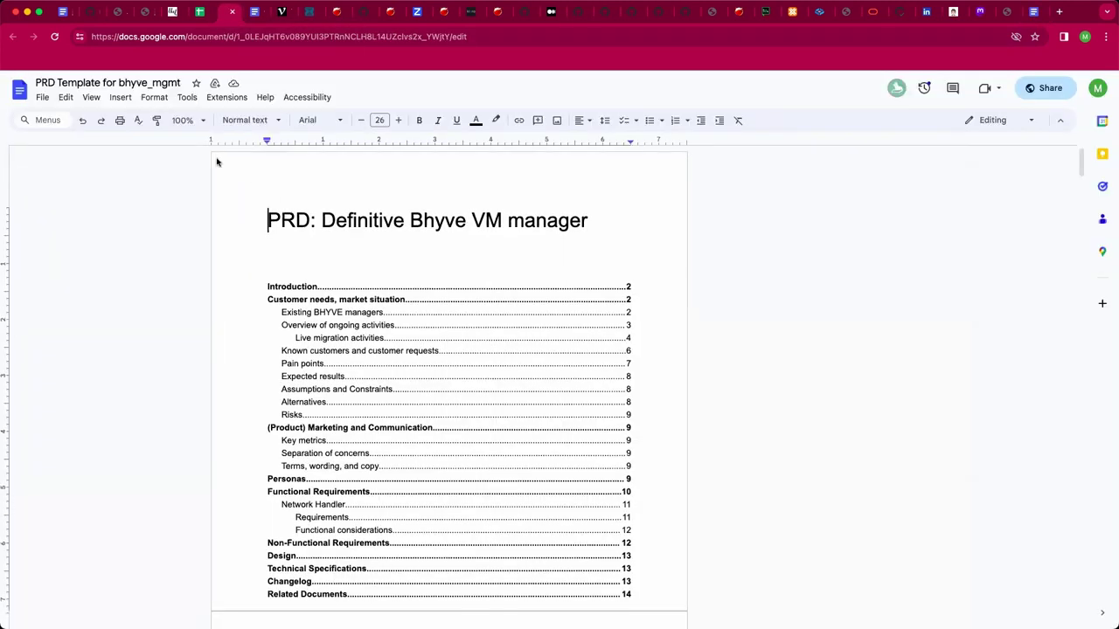
# Step: Enlarge the PRD document view to 200% and find the State Handling / Process Supervision section
pyautogui.click(203, 120)
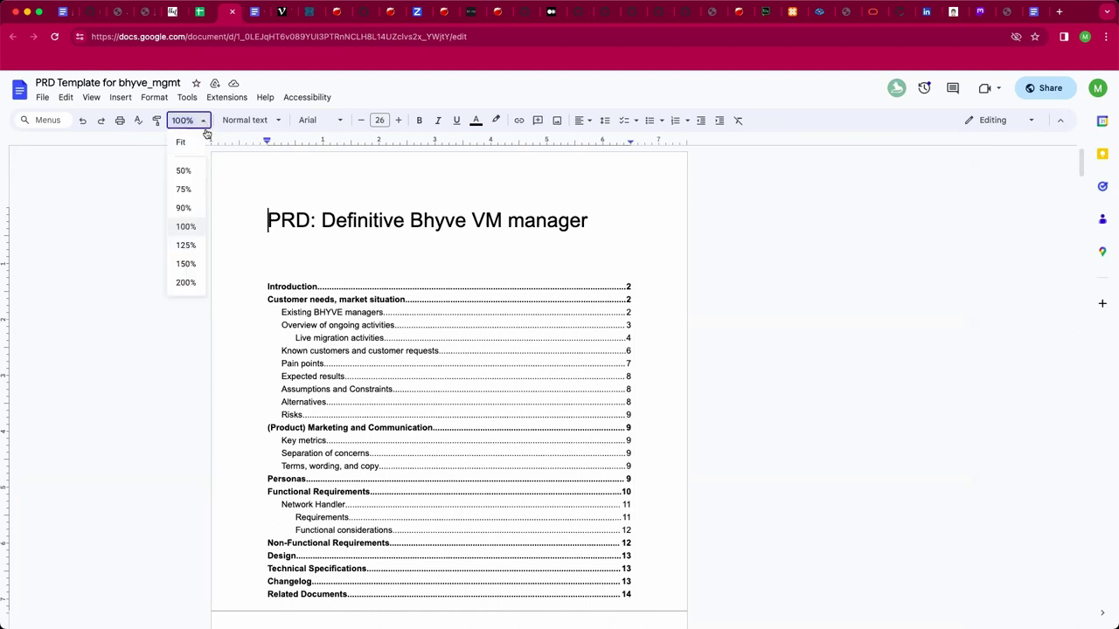
pyautogui.click(187, 282)
pyautogui.scroll(-15, 198, 280)
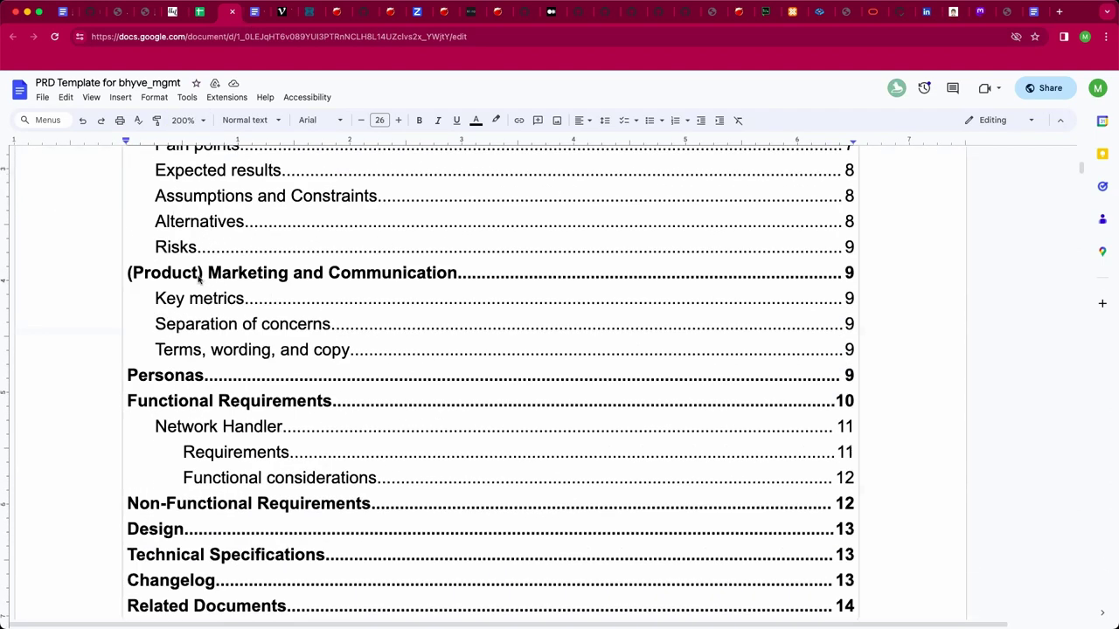
pyautogui.scroll(-20, 198, 280)
pyautogui.scroll(-20, 198, 277)
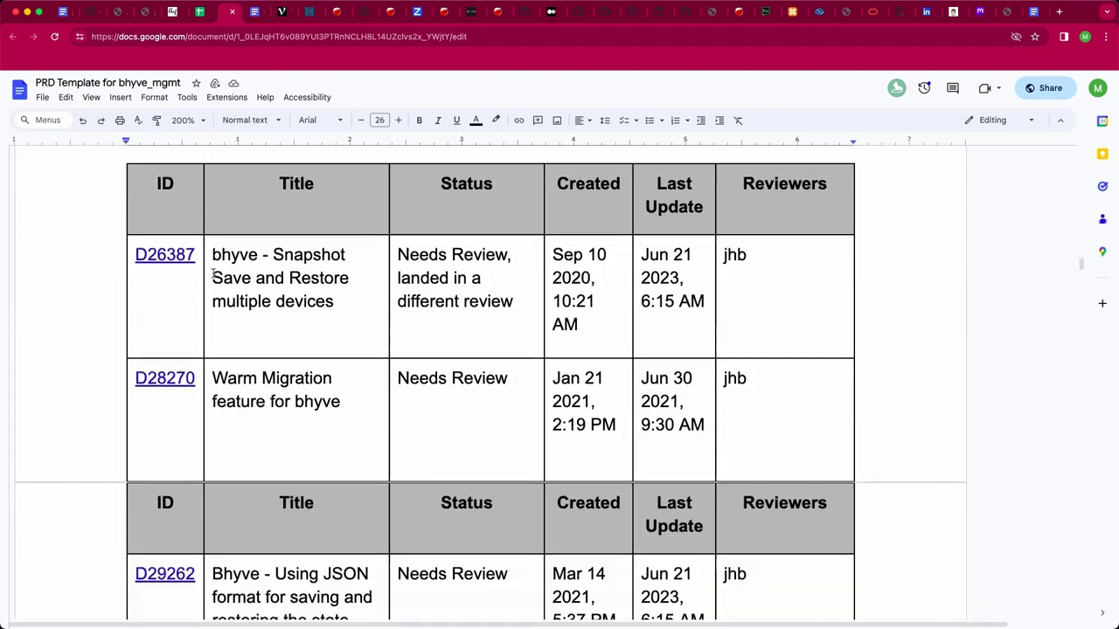
pyautogui.scroll(-20, 212, 276)
pyautogui.scroll(-20, 212, 274)
pyautogui.scroll(-20, 214, 273)
pyautogui.scroll(-20, 213, 273)
pyautogui.scroll(-20, 213, 273)
pyautogui.scroll(-5, 213, 273)
pyautogui.scroll(20, 212, 273)
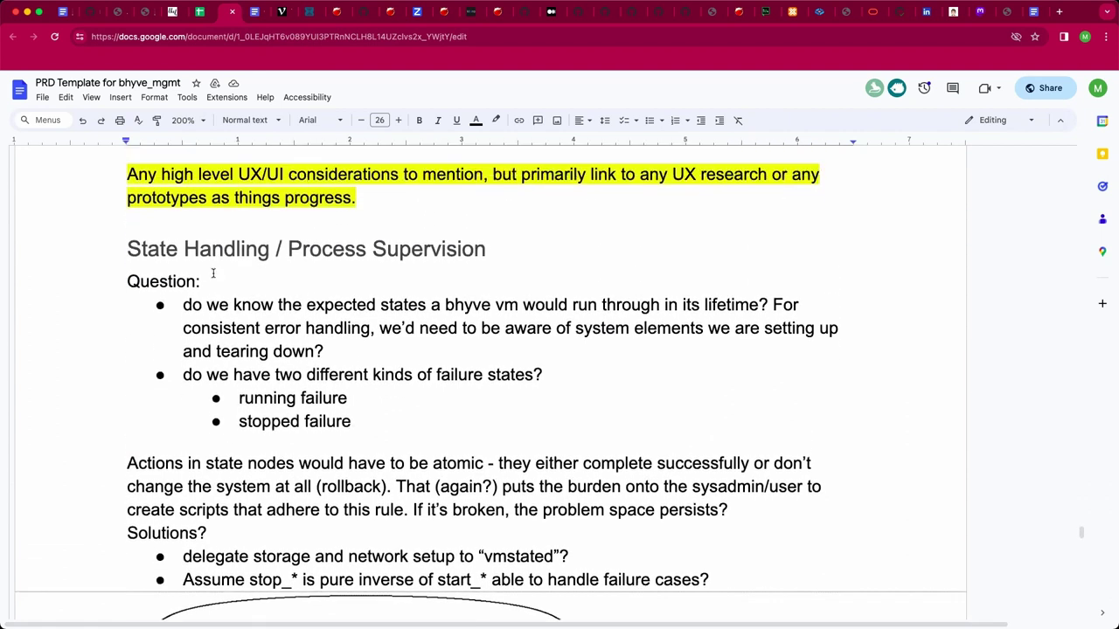
pyautogui.scroll(-3, 212, 273)
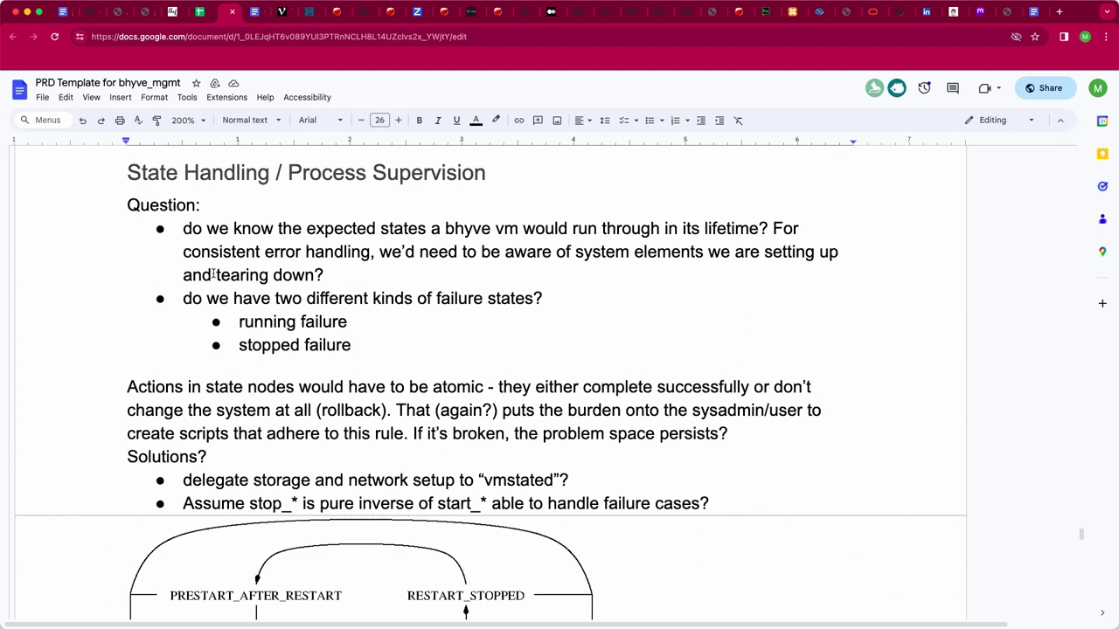
# Step: Select the PRD document's full web address and switch to another open application
pyautogui.press('super+l')
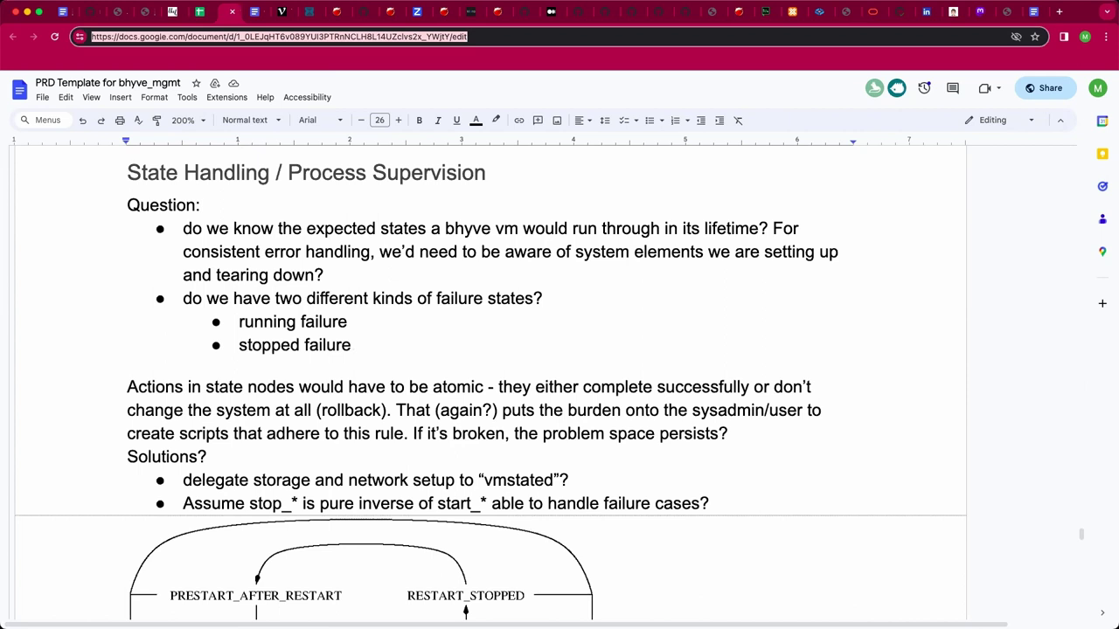
pyautogui.press('super+Tab')
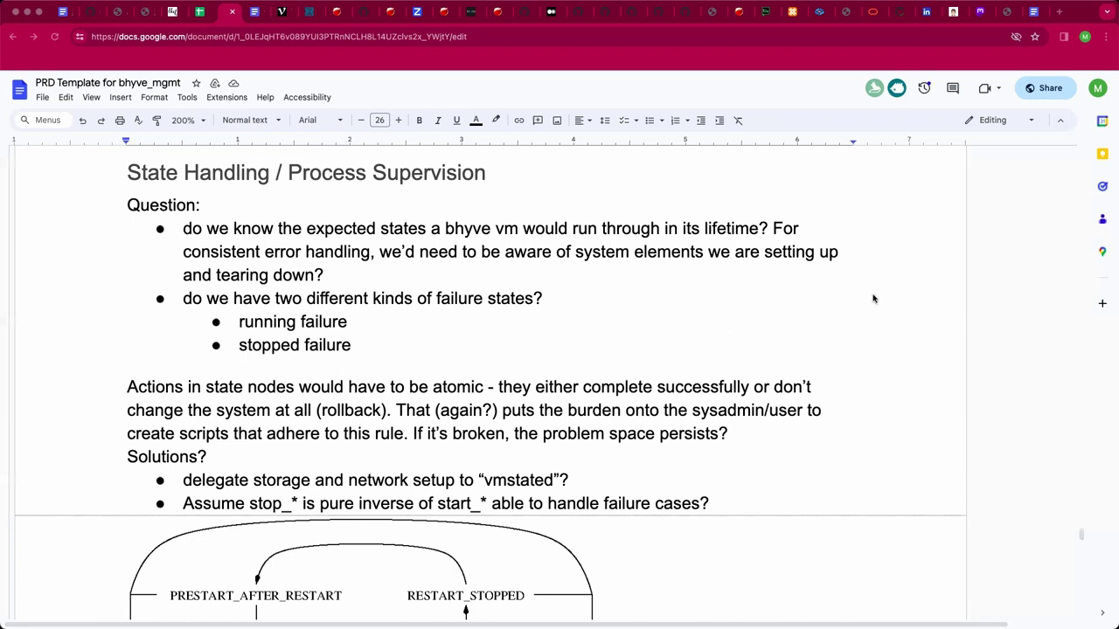
# Step: Examine the VM state diagram from INIT to FAILED and the questions and solutions listed above it
pyautogui.scroll(-5, 947, 423)
pyautogui.scroll(-2, 947, 424)
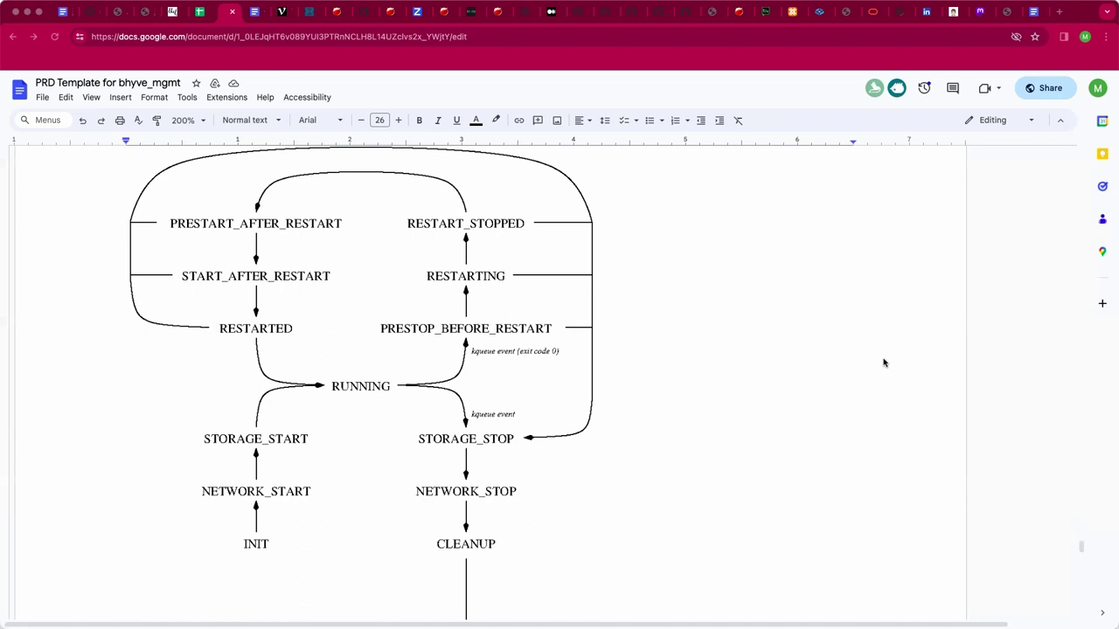
pyautogui.scroll(-2, 883, 363)
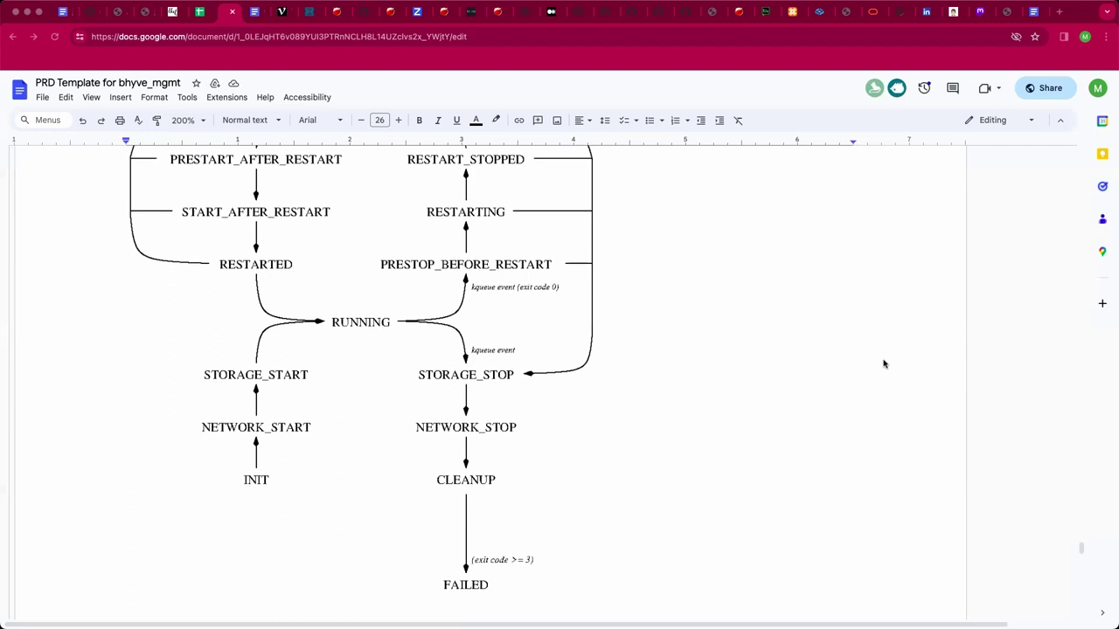
pyautogui.scroll(2, 883, 364)
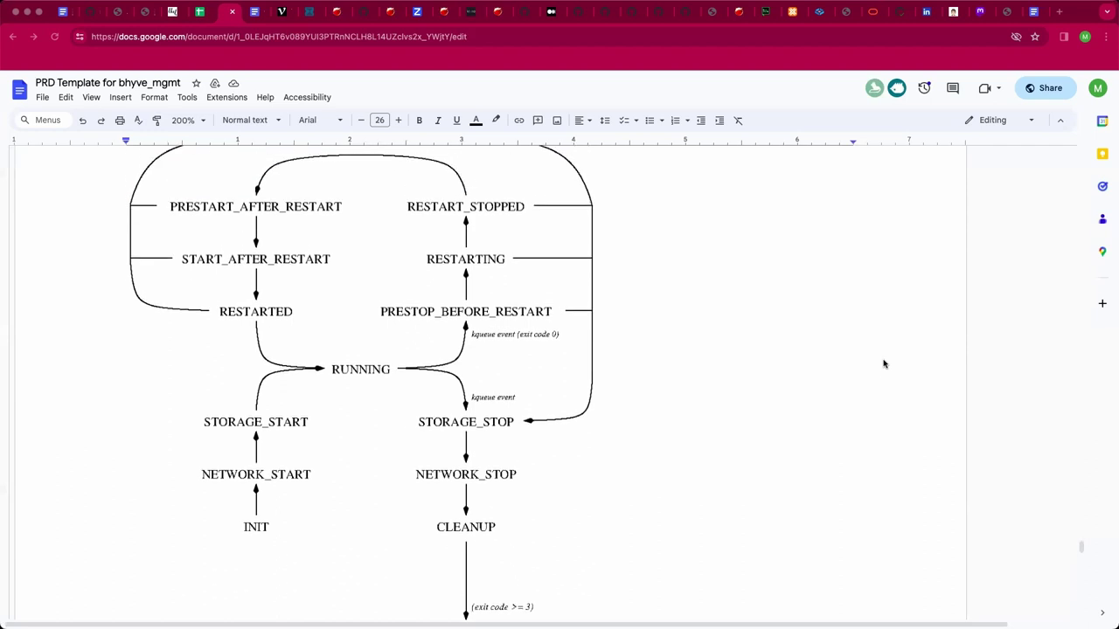
pyautogui.scroll(-2, 883, 364)
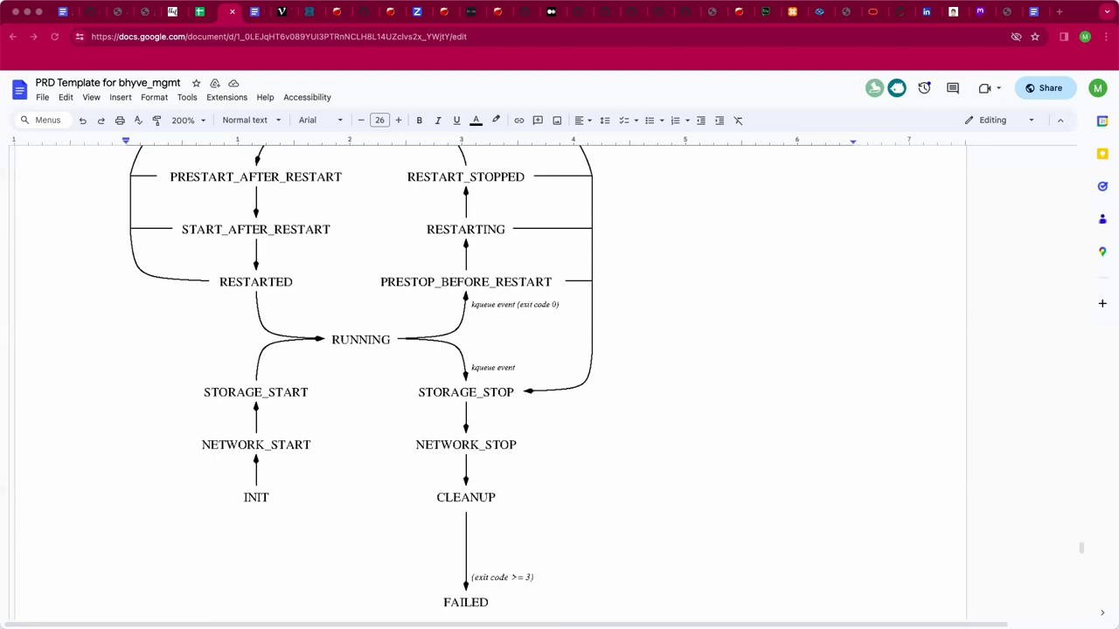
pyautogui.scroll(3, 946, 458)
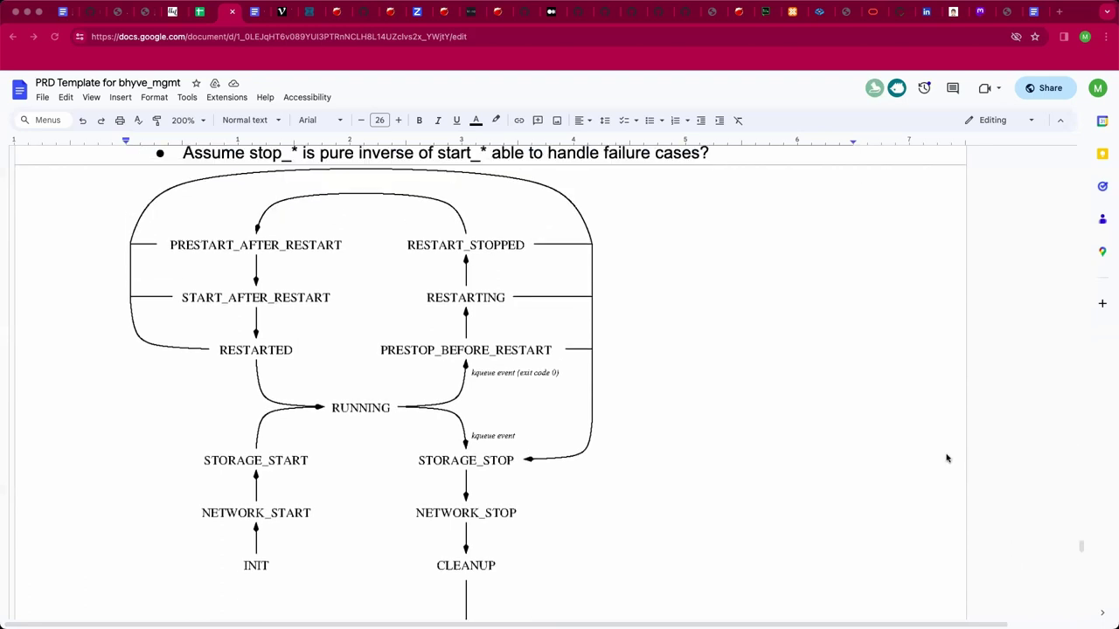
pyautogui.scroll(5, 946, 458)
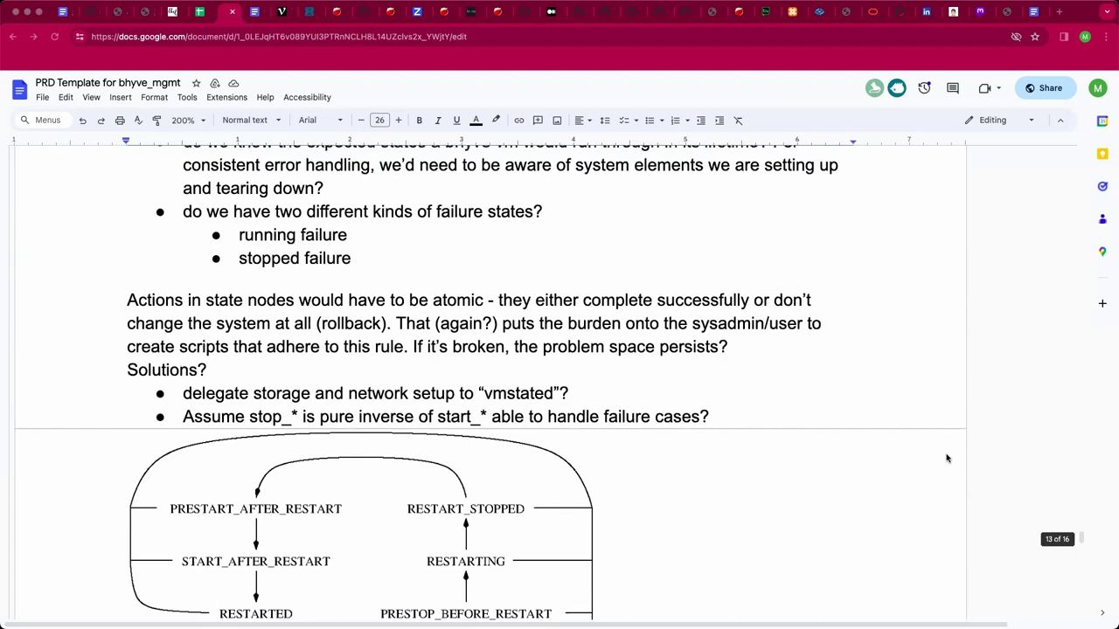
pyautogui.scroll(1, 946, 458)
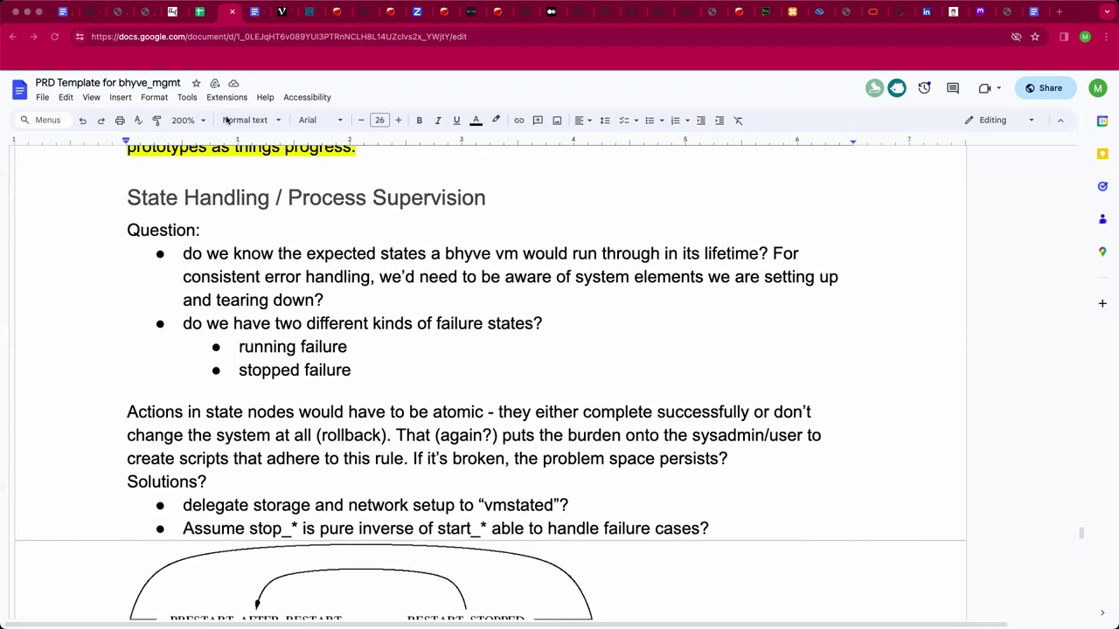
# Step: Set the PRD document's zoom to 150%
pyautogui.press('super+l')
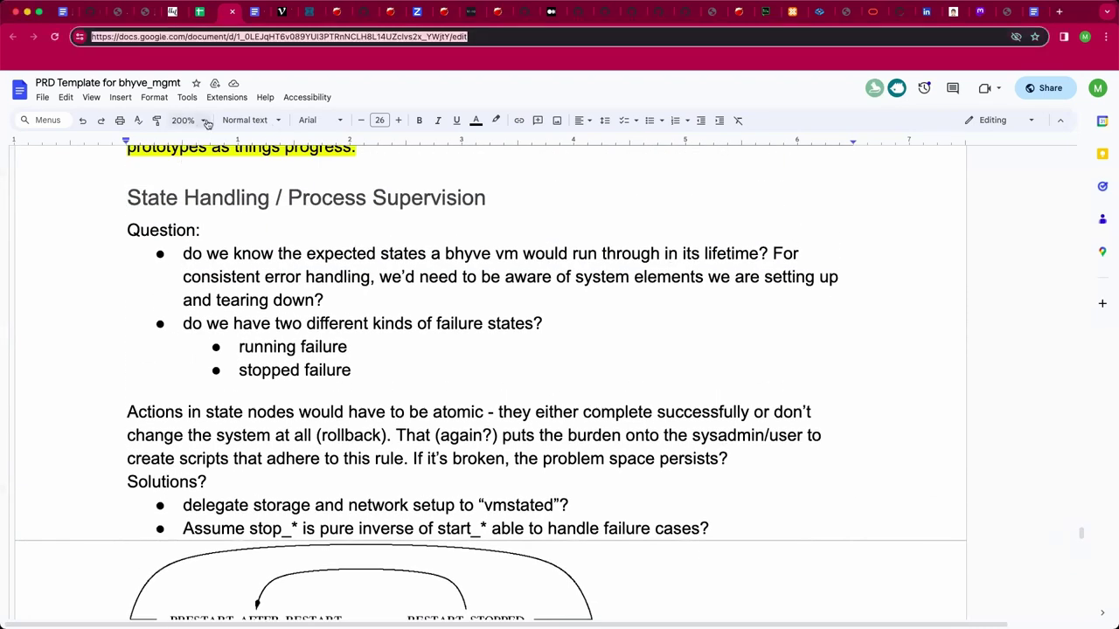
pyautogui.click(198, 123)
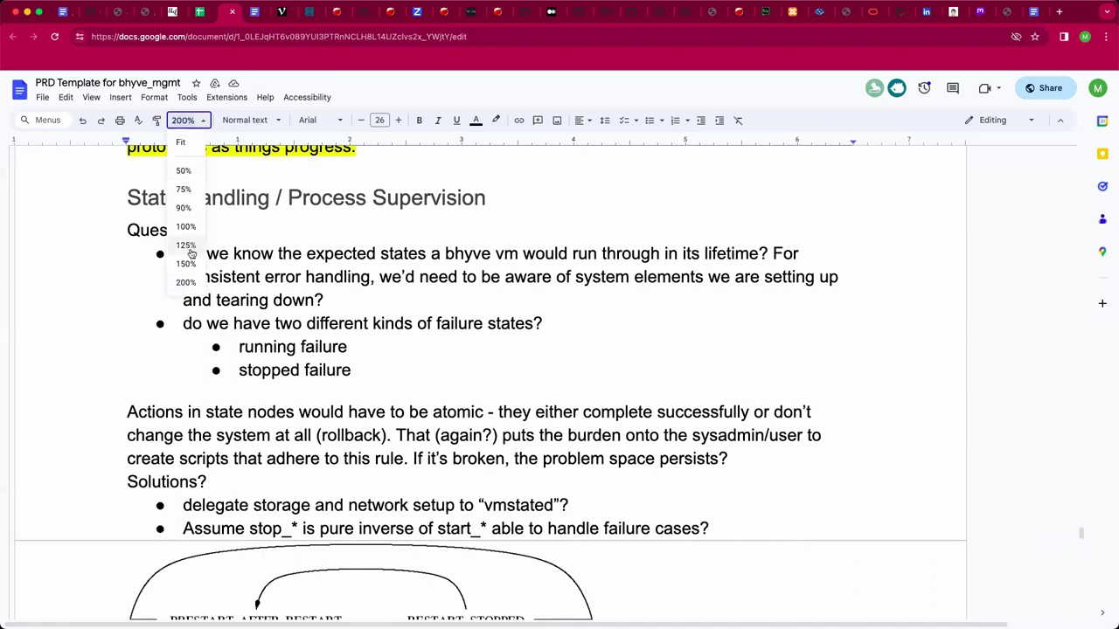
pyautogui.click(187, 264)
# Step: Look through the Functional considerations, Non-Functional Requirements and Design sections, returning to State Handling / Process Supervision
pyautogui.scroll(3, 618, 296)
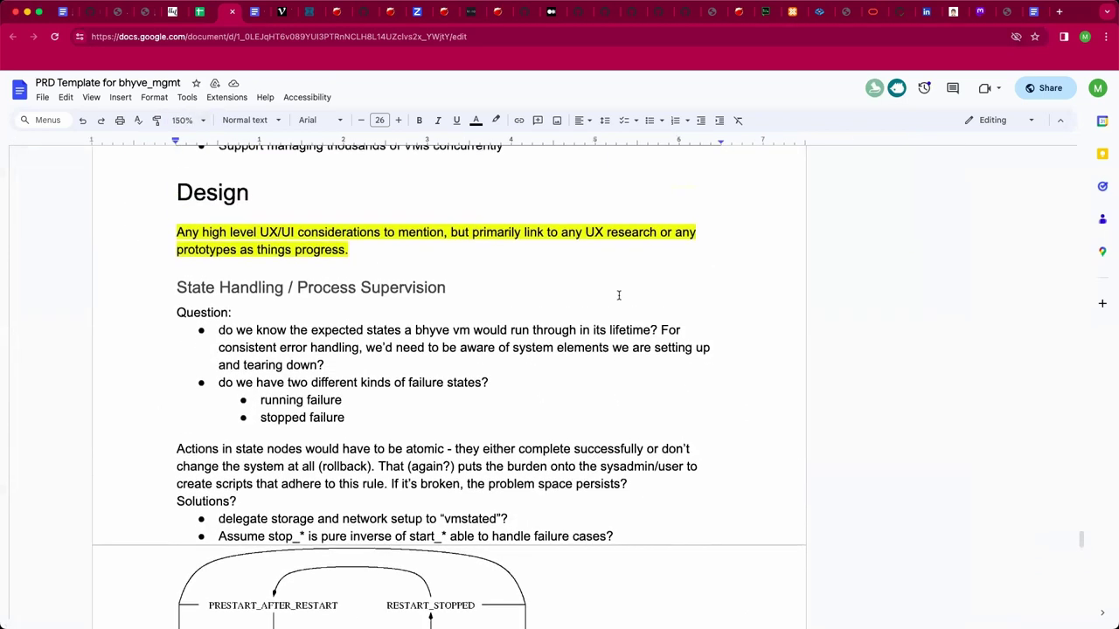
pyautogui.scroll(3, 618, 295)
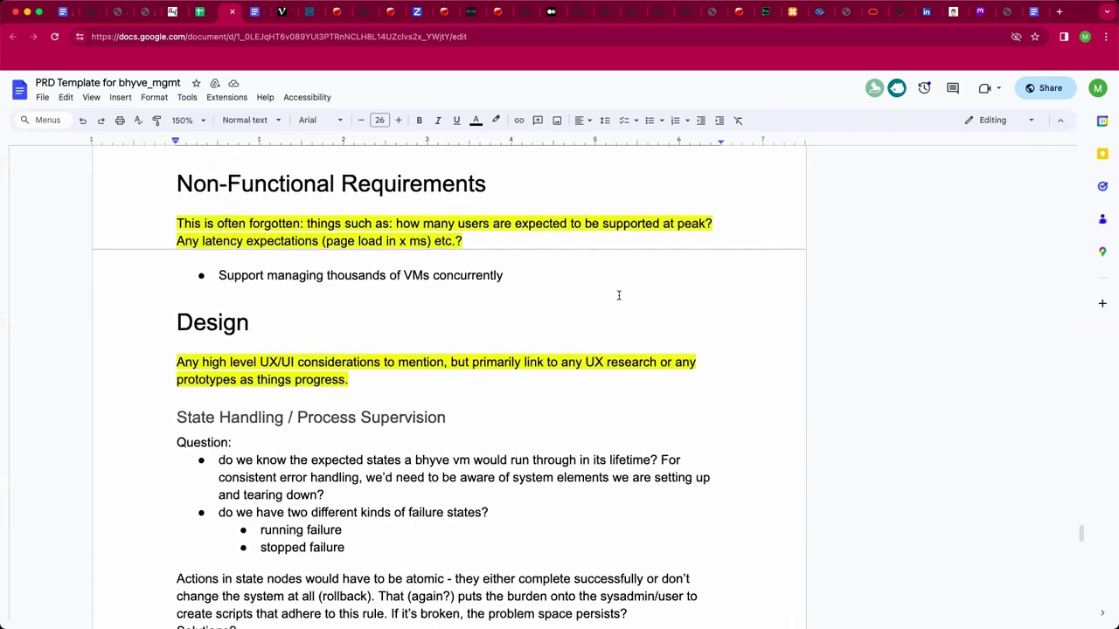
pyautogui.scroll(5, 618, 295)
pyautogui.scroll(4, 618, 295)
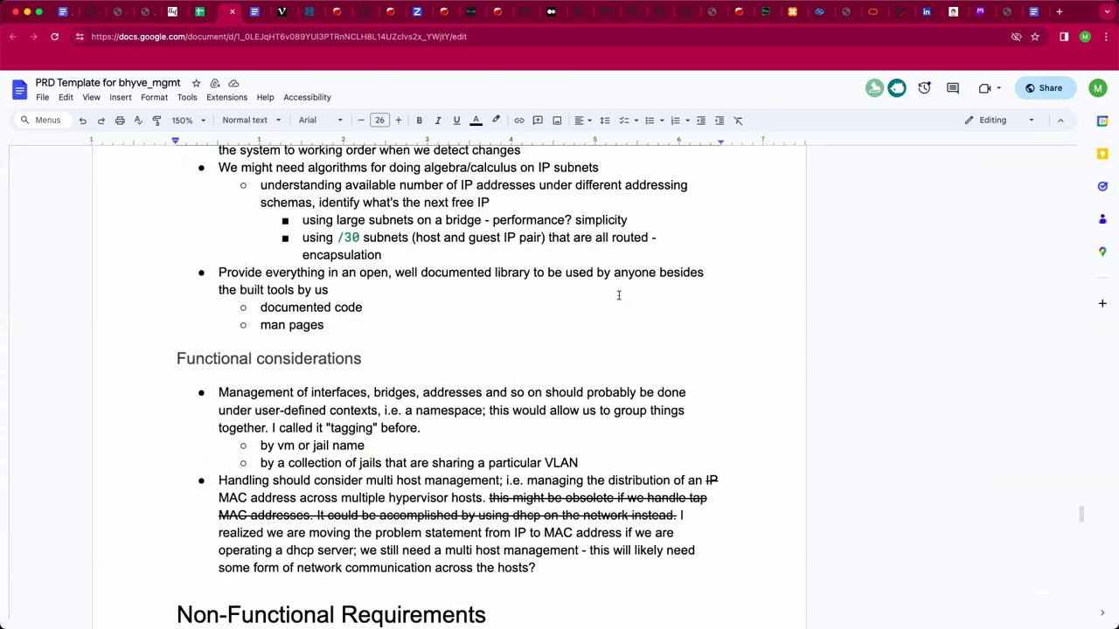
pyautogui.scroll(-15, 618, 296)
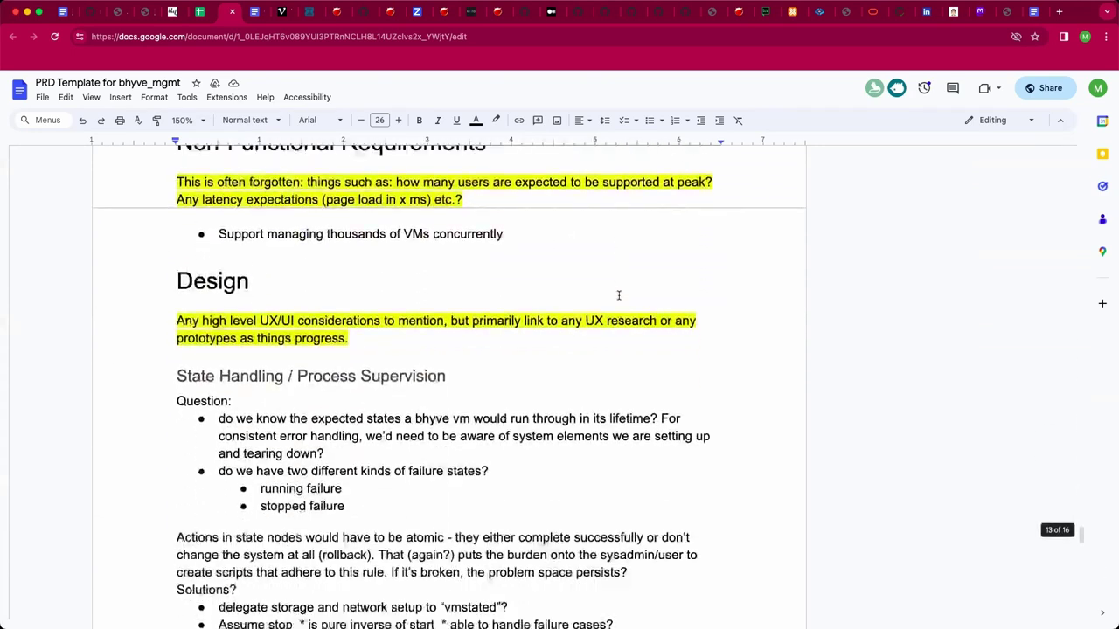
pyautogui.scroll(-1, 618, 295)
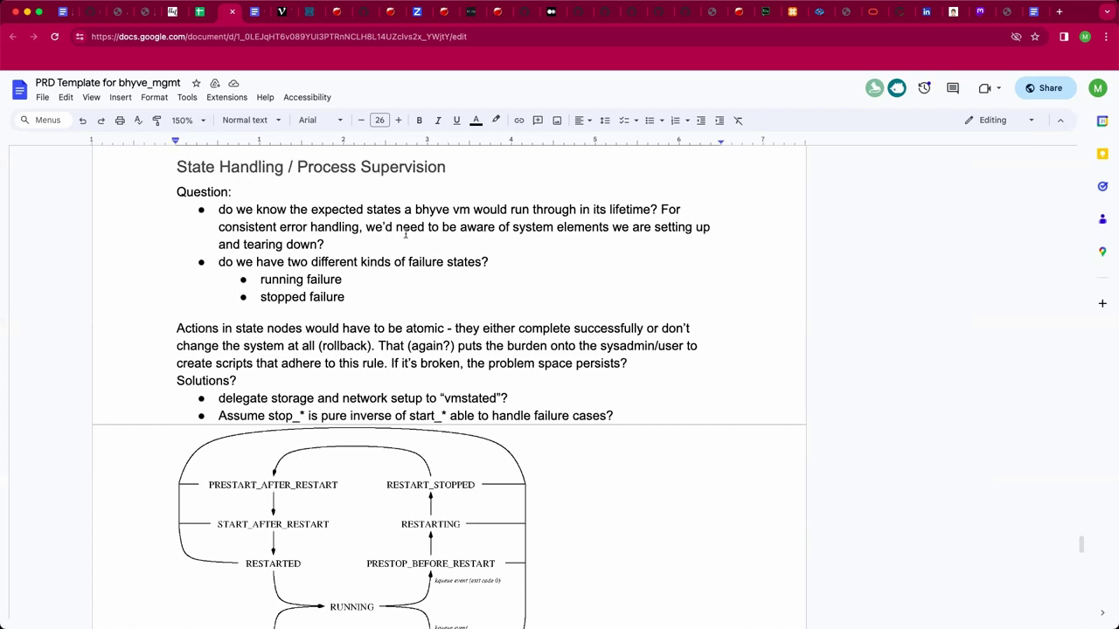
# Step: Review the failure-state questions, atomic-action notes and proposed solutions against the restart and stop paths in the state diagram
pyautogui.click(374, 253)
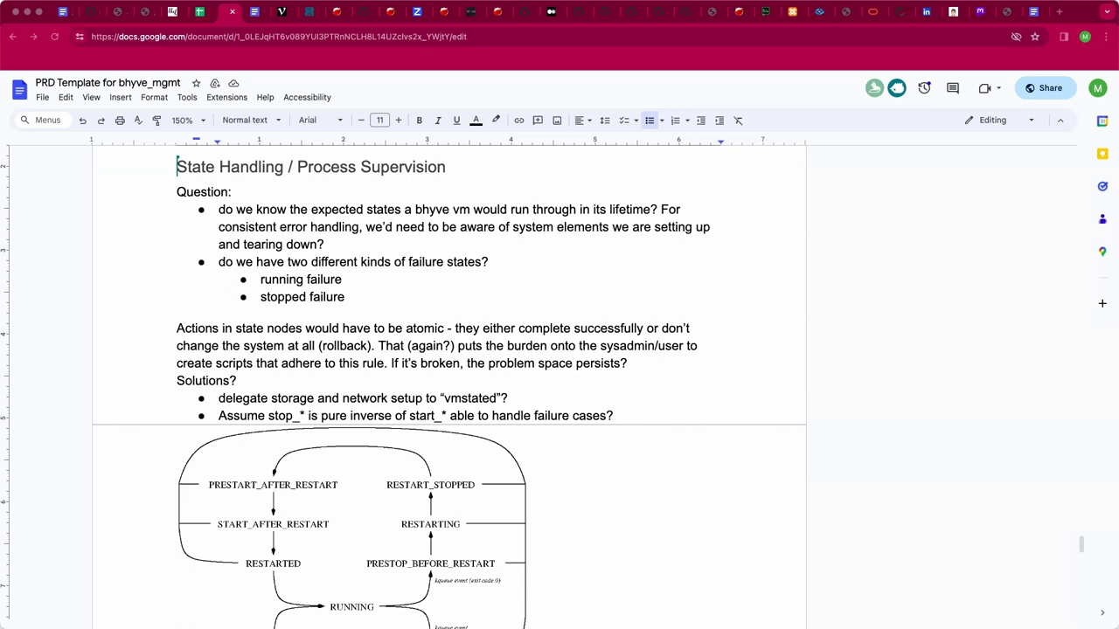
pyautogui.scroll(-3, 553, 241)
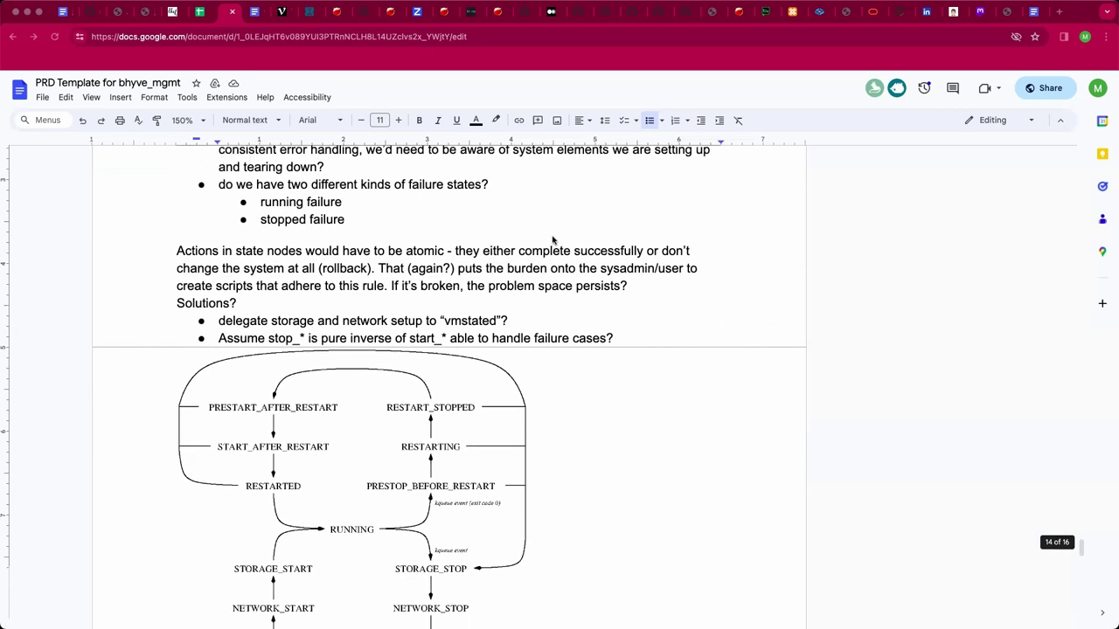
pyautogui.scroll(-2, 553, 241)
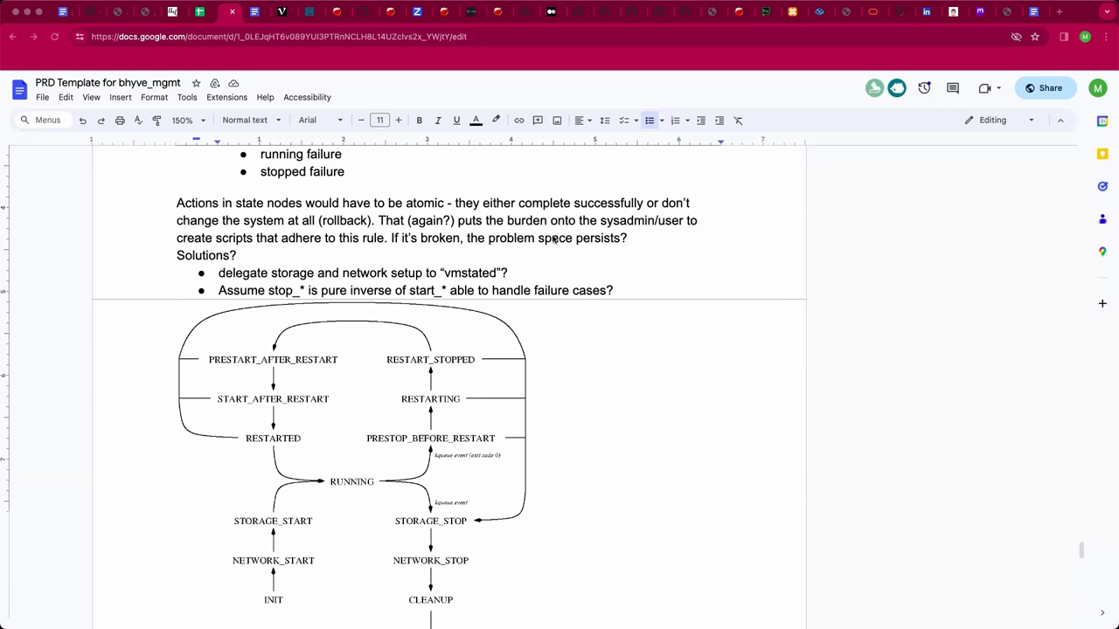
pyautogui.scroll(1, 552, 240)
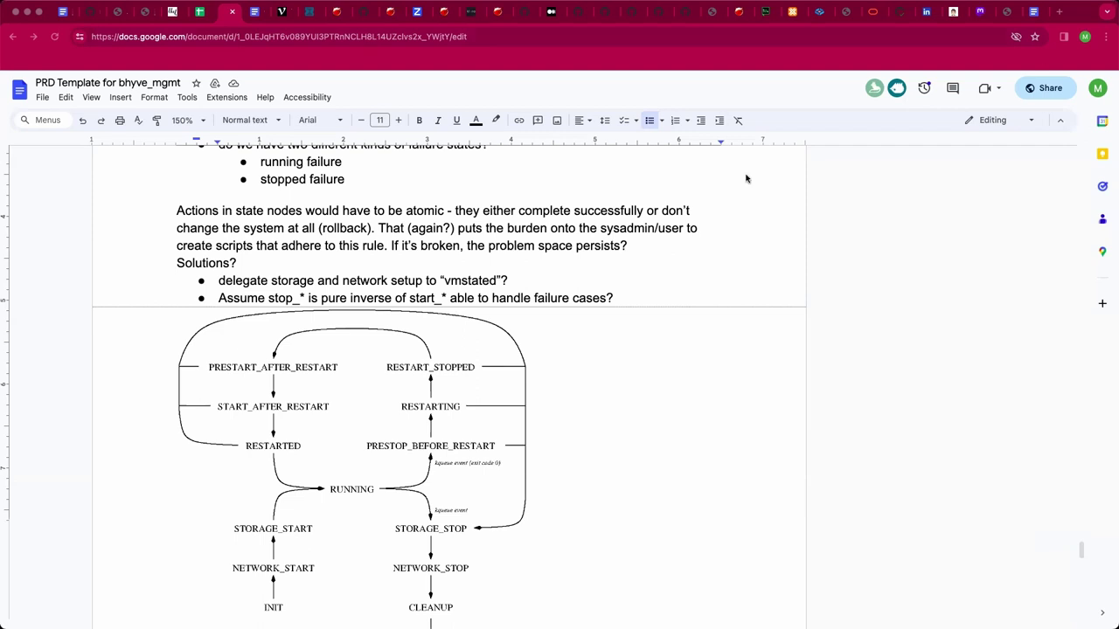
pyautogui.scroll(2, 752, 236)
pyautogui.scroll(1, 752, 236)
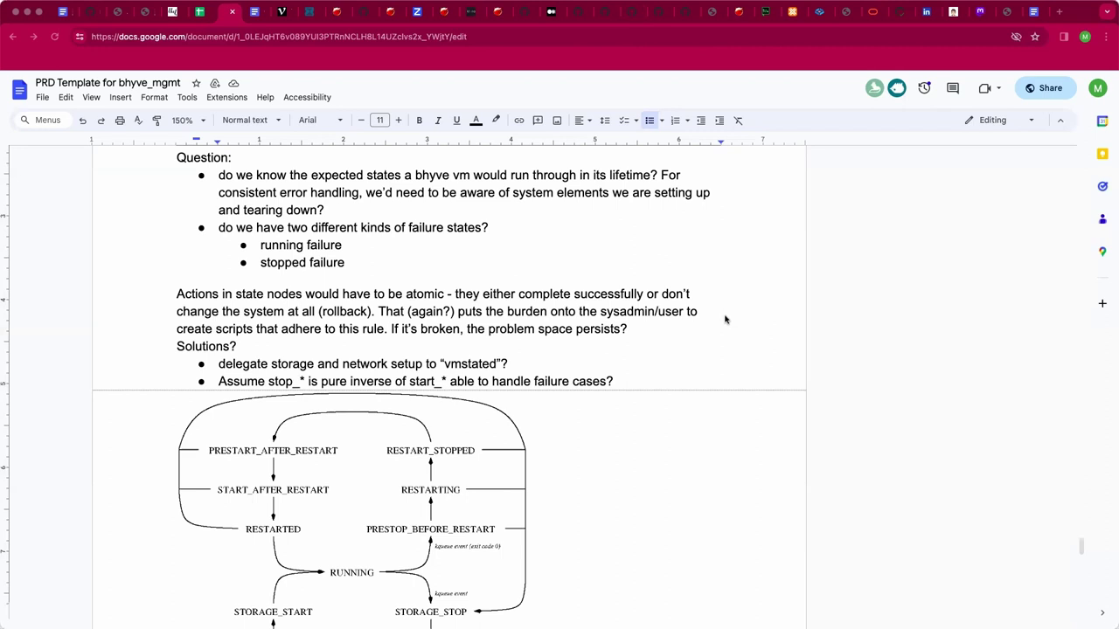
pyautogui.scroll(-2, 725, 319)
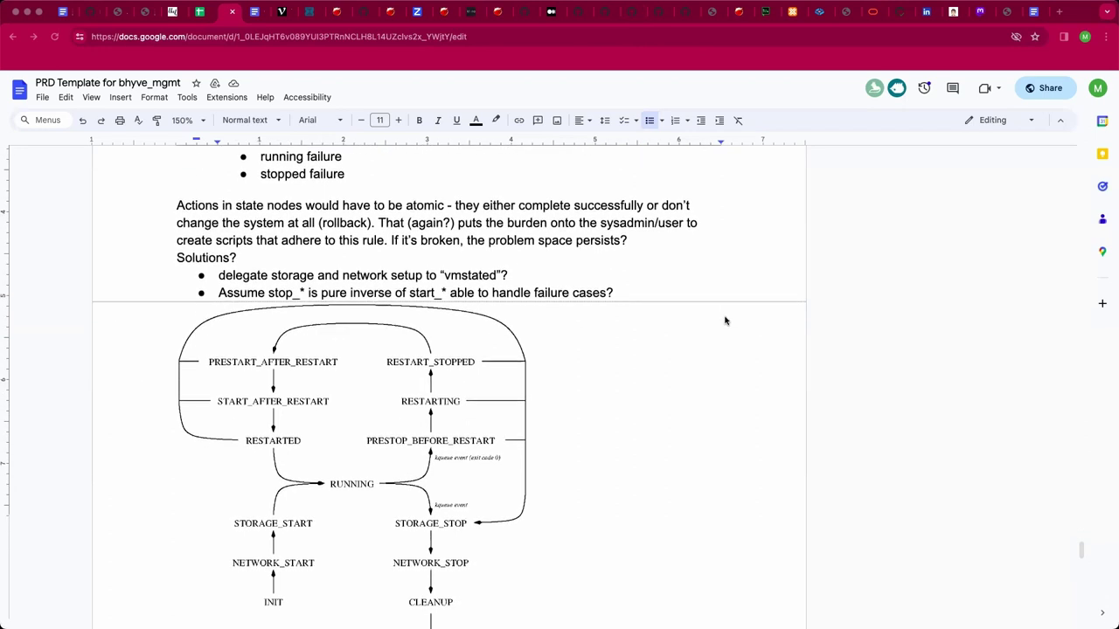
pyautogui.scroll(-4, 724, 320)
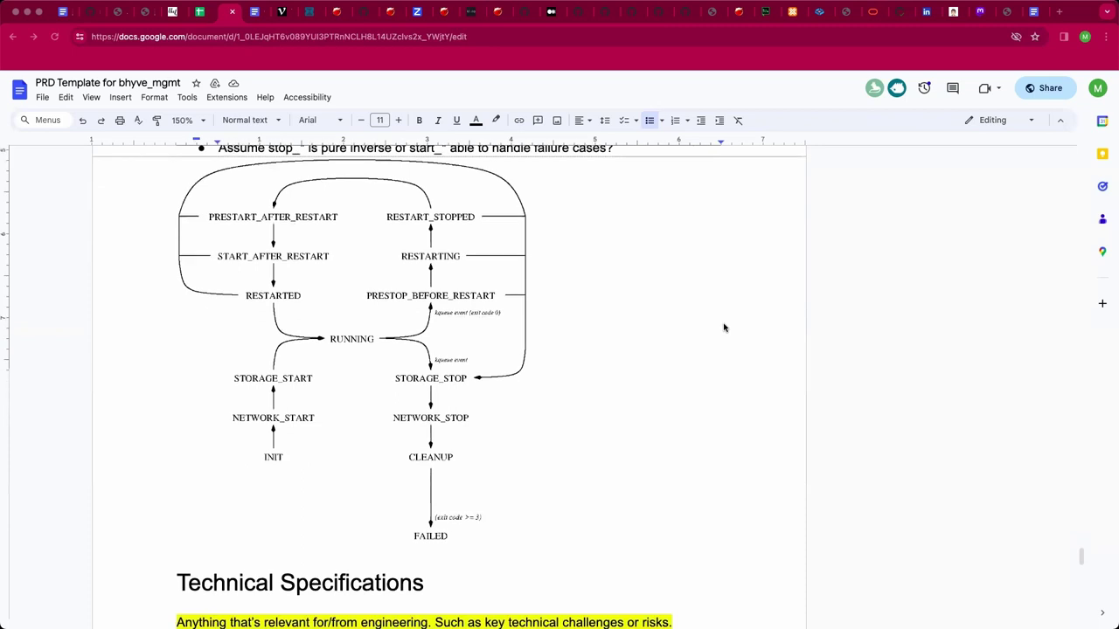
pyautogui.scroll(-1, 724, 328)
pyautogui.scroll(3, 724, 327)
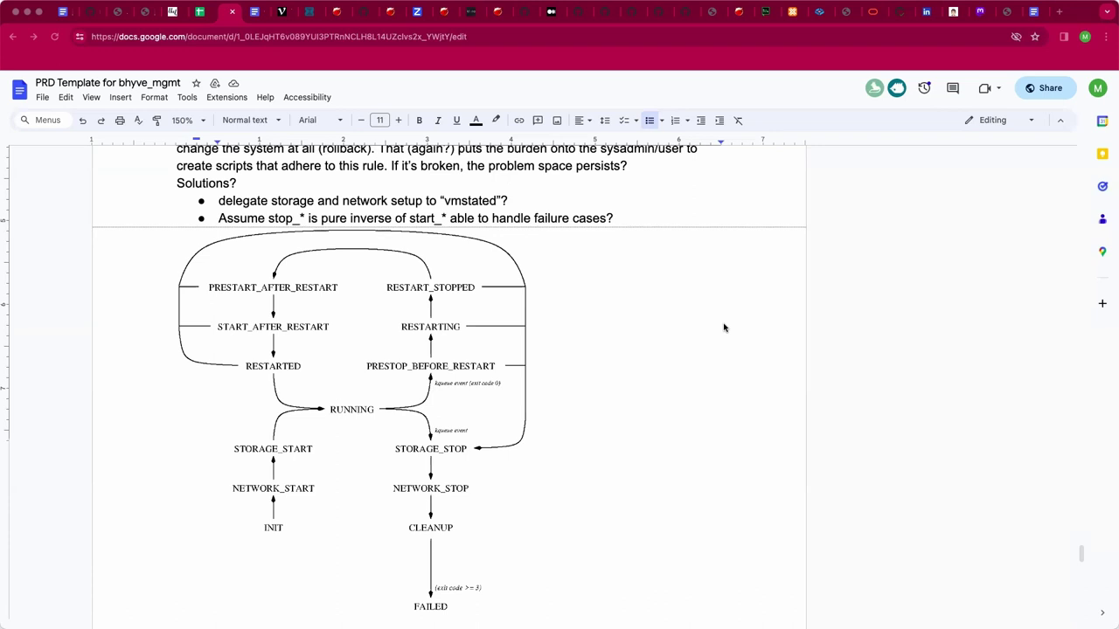
pyautogui.scroll(2, 724, 328)
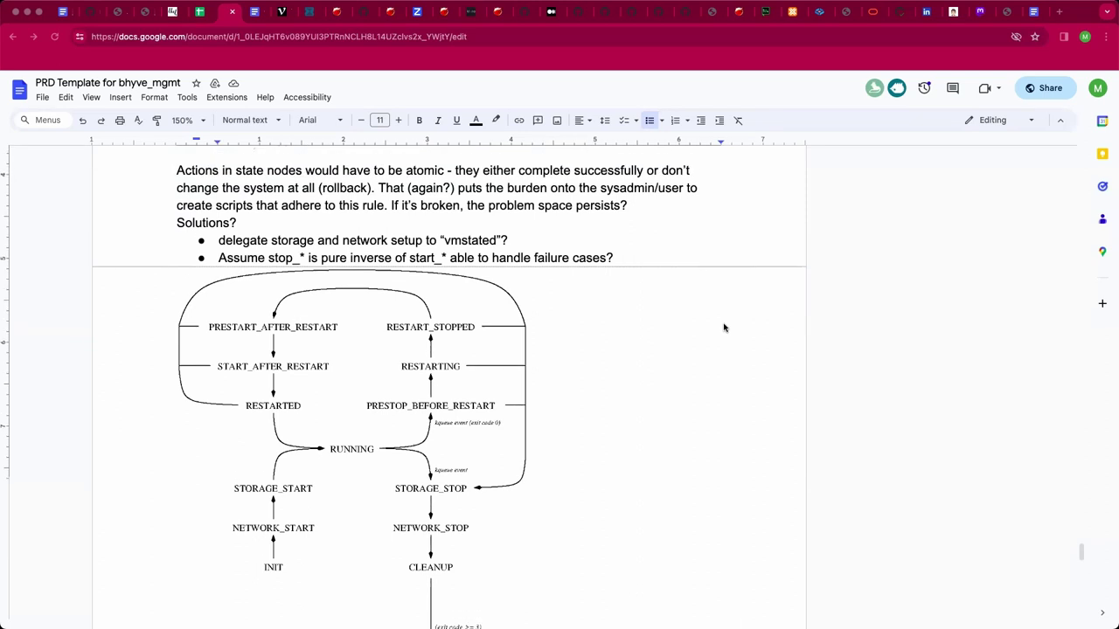
pyautogui.scroll(2, 724, 328)
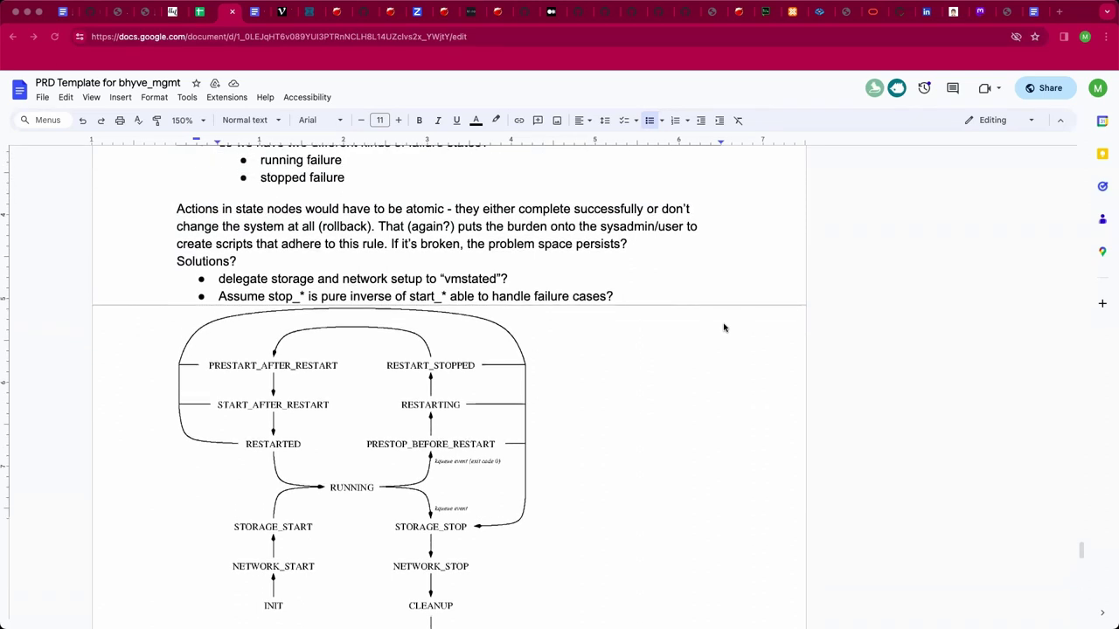
pyautogui.scroll(4, 724, 327)
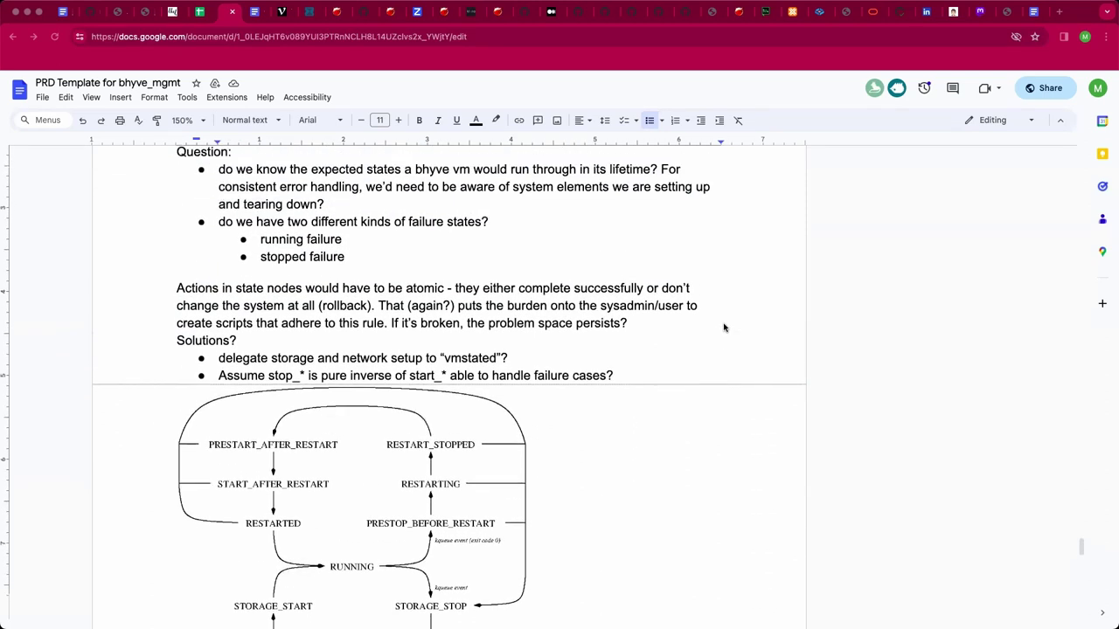
pyautogui.scroll(2, 724, 328)
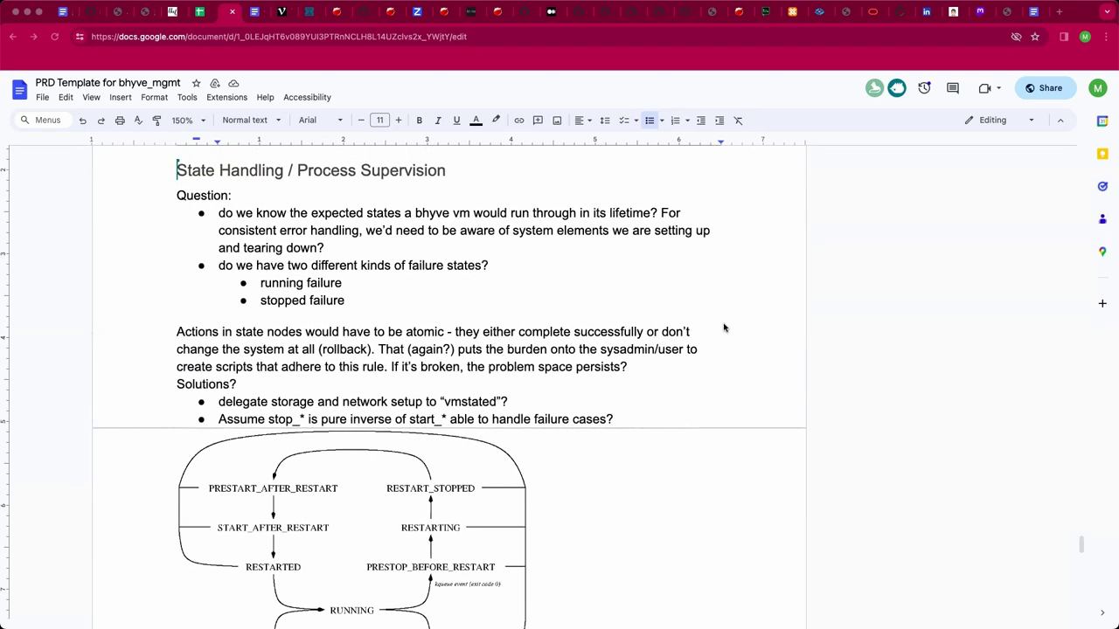
pyautogui.scroll(-1, 724, 328)
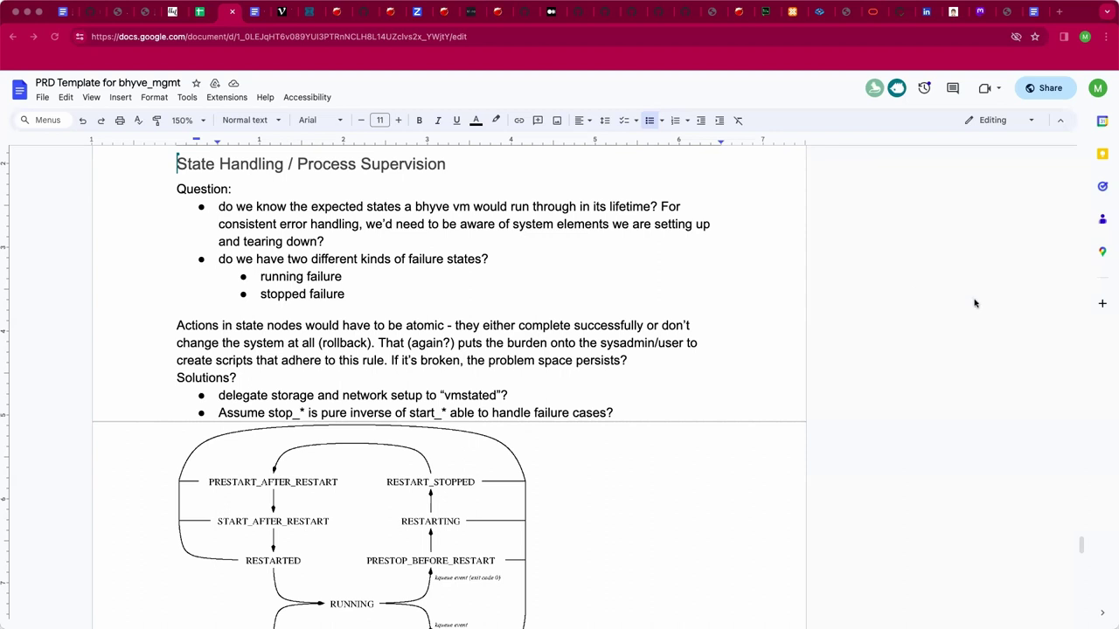
# Step: Follow the state diagram from the restart states through RUNNING to STORAGE_STOP, NETWORK_STOP and CLEANUP
pyautogui.scroll(-2, 975, 305)
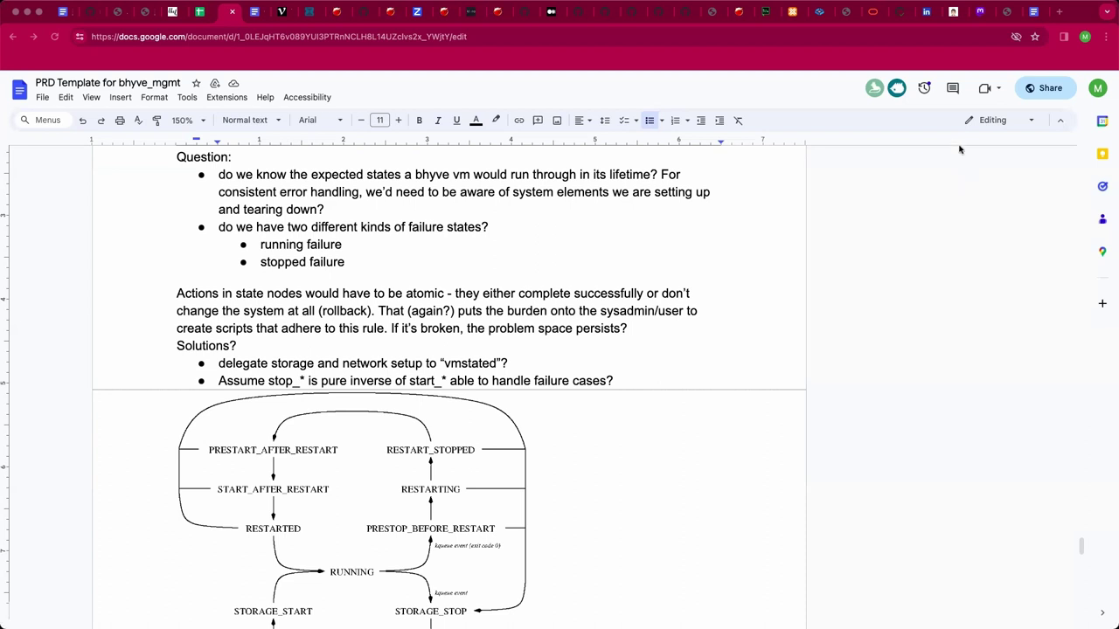
pyautogui.scroll(-2, 617, 339)
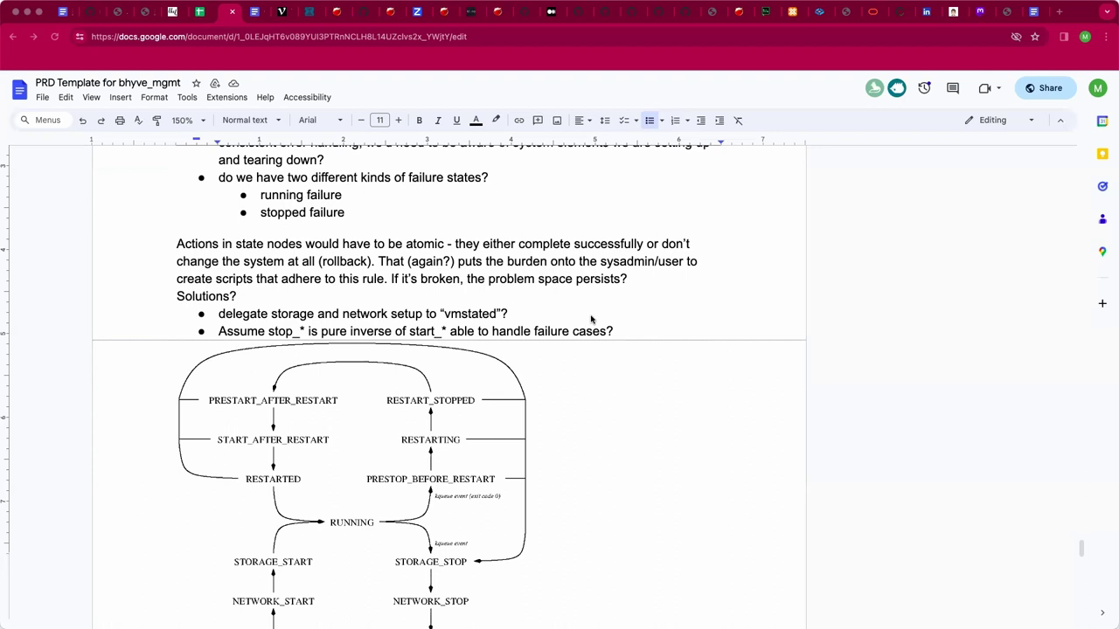
pyautogui.scroll(-4, 591, 320)
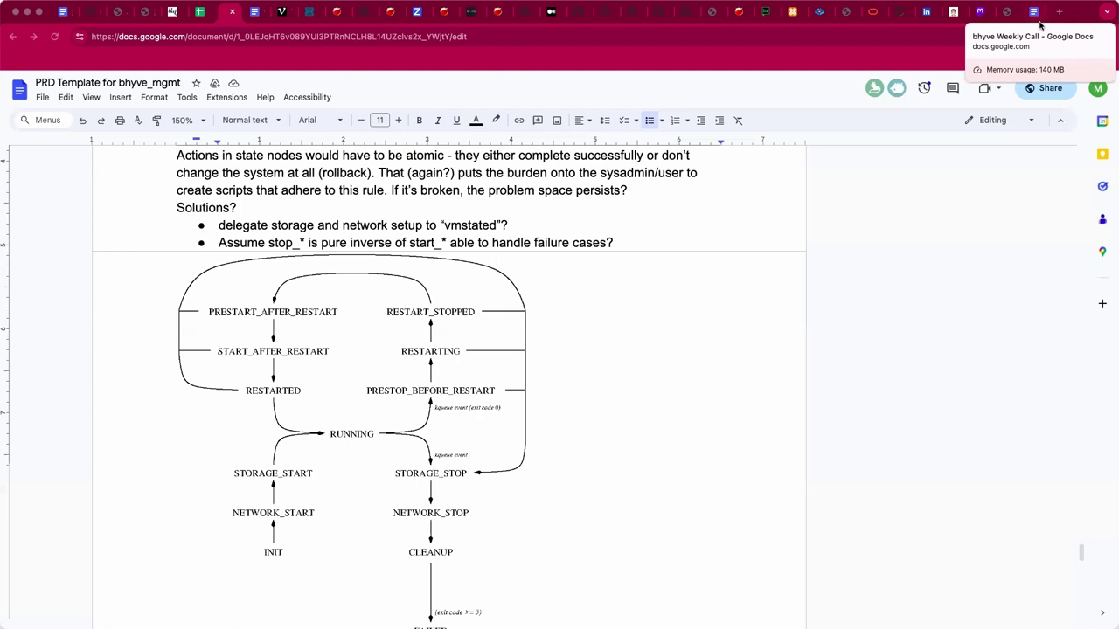
# Step: Switch to the bhyve Weekly Call document and make room for a new paragraph below the note on the shortcomings of daemon
pyautogui.click(1040, 24)
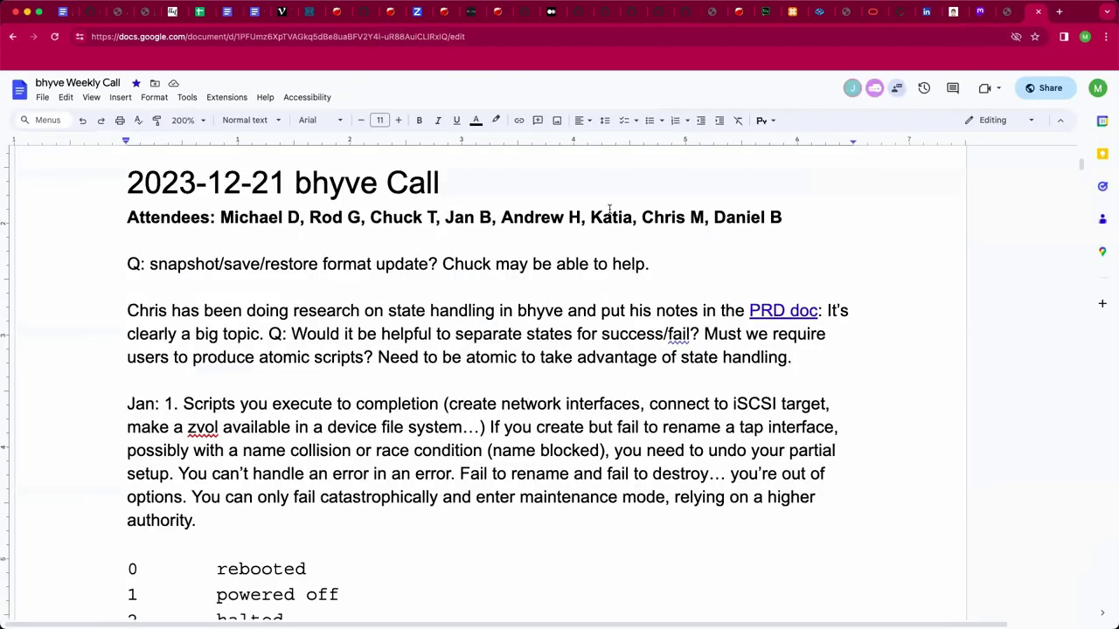
pyautogui.scroll(-3, 577, 236)
pyautogui.scroll(-10, 545, 274)
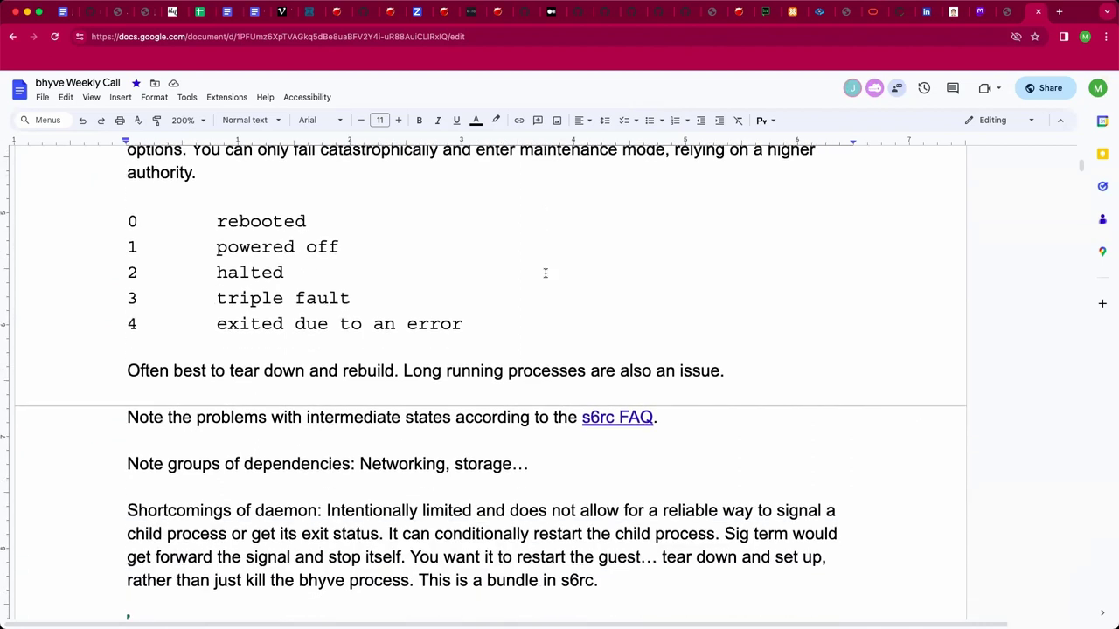
pyautogui.scroll(-1, 544, 273)
pyautogui.scroll(1, 544, 274)
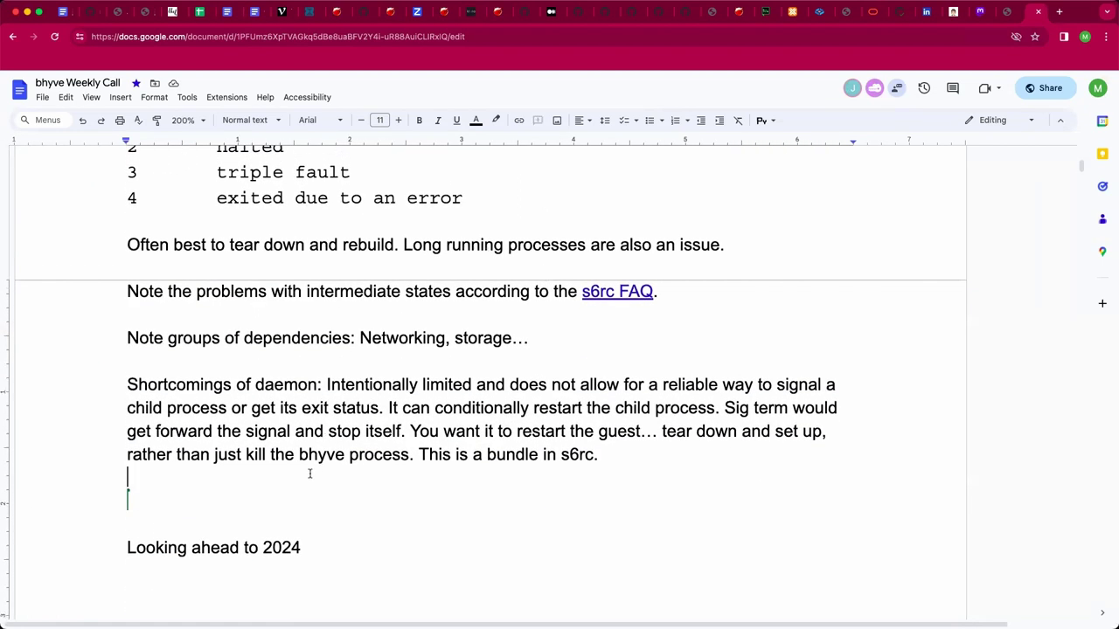
pyautogui.press('Return')
pyautogui.press('Return')
pyautogui.press('Return')
pyautogui.press('Up')
pyautogui.press('Up')
pyautogui.press('Up')
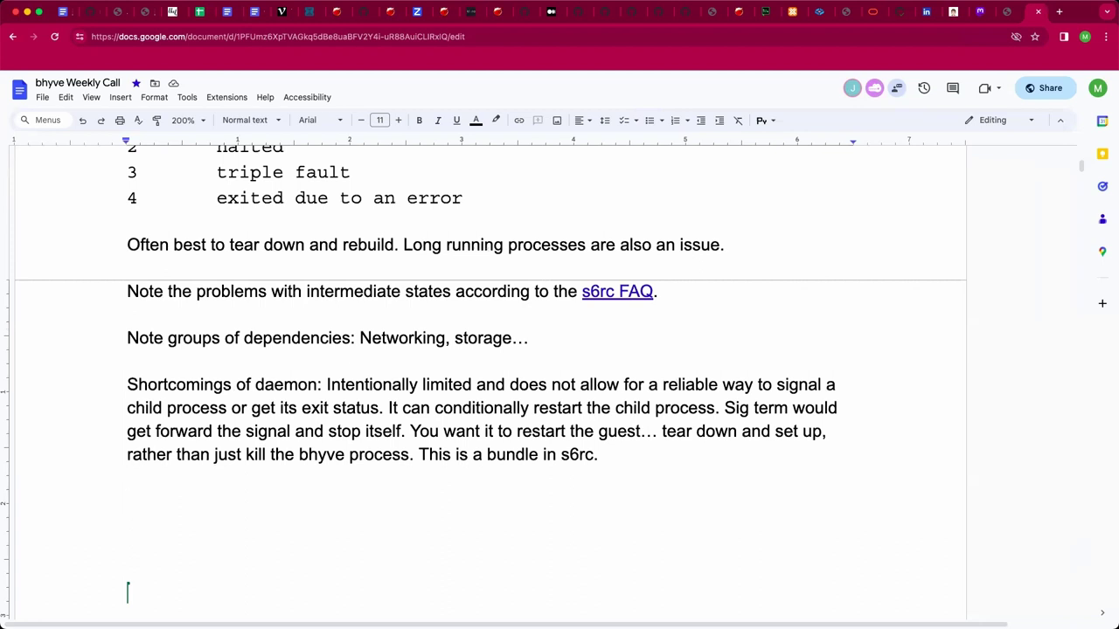
# Step: Add the note "Where is the sweet spot between the abstraction and the non-abstraction to enable sane defaults and reduce the reinvention of the wheel."
pyautogui.write('Where is the ')
pyautogui.write('sweet spot b')
pyautogui.write('etween the abs')
pyautogui.write('traction and the n')
pyautogui.write('on-abstracti')
pyautogui.write('on to enab')
pyautogui.write('le sane defa')
pyautogui.write('ults a')
pyautogui.write('a')
pyautogui.press('BackSpace')
pyautogui.write('dn')
pyautogui.press('BackSpace')
pyautogui.press('BackSpace')
pyautogui.write('nd reduce the reinvention of the wheel. ')
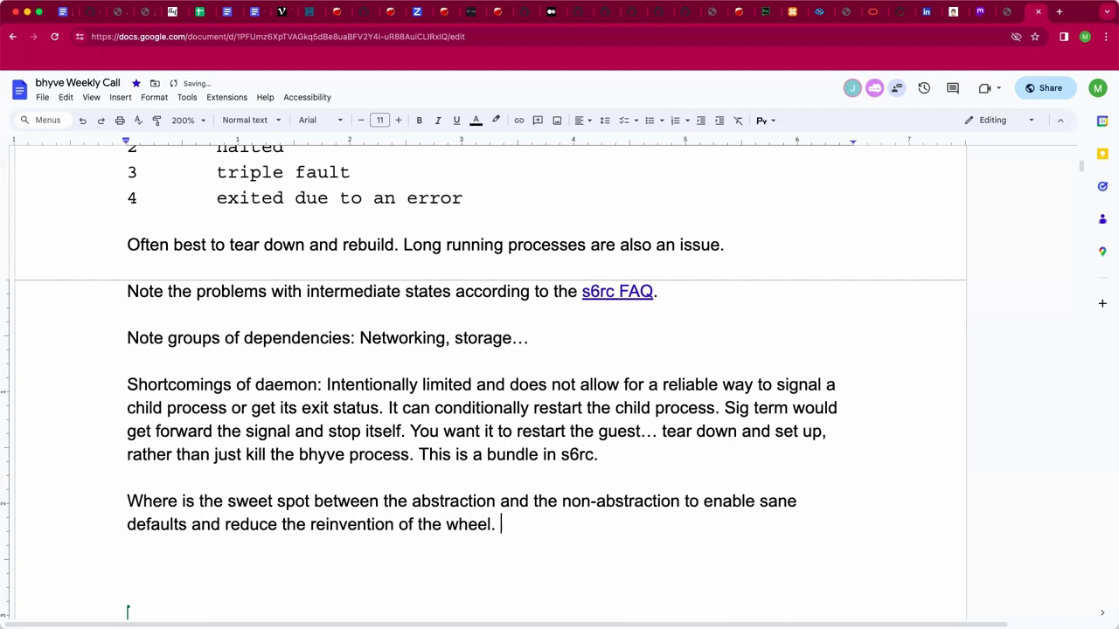
# Step: Append, under the speaker's first name, "Advocating for a hook model to follow the operator's mental model." with the spelling of "operator's" corrected
pyautogui.write('Jan: A')
pyautogui.scroll(1, 127, 612)
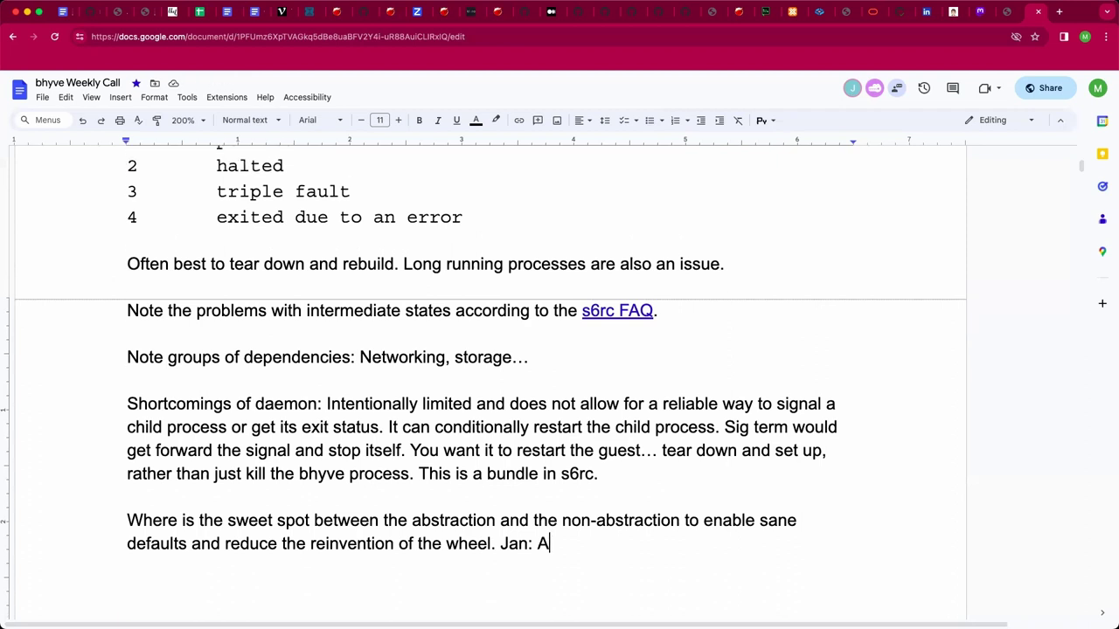
pyautogui.scroll(1, 486, 383)
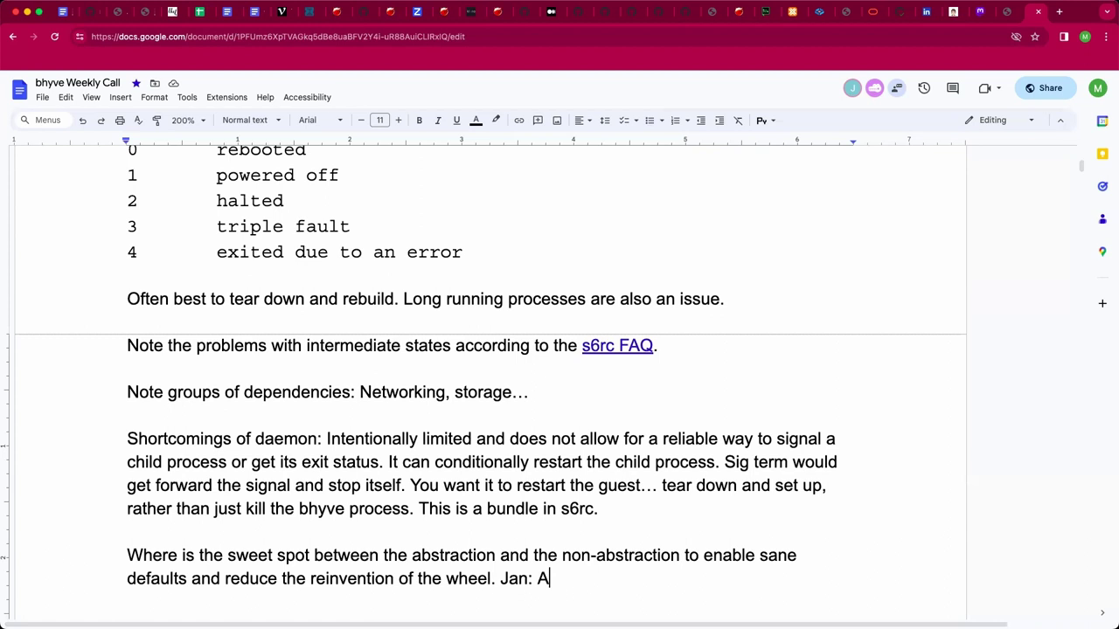
pyautogui.write('vocating for a ho')
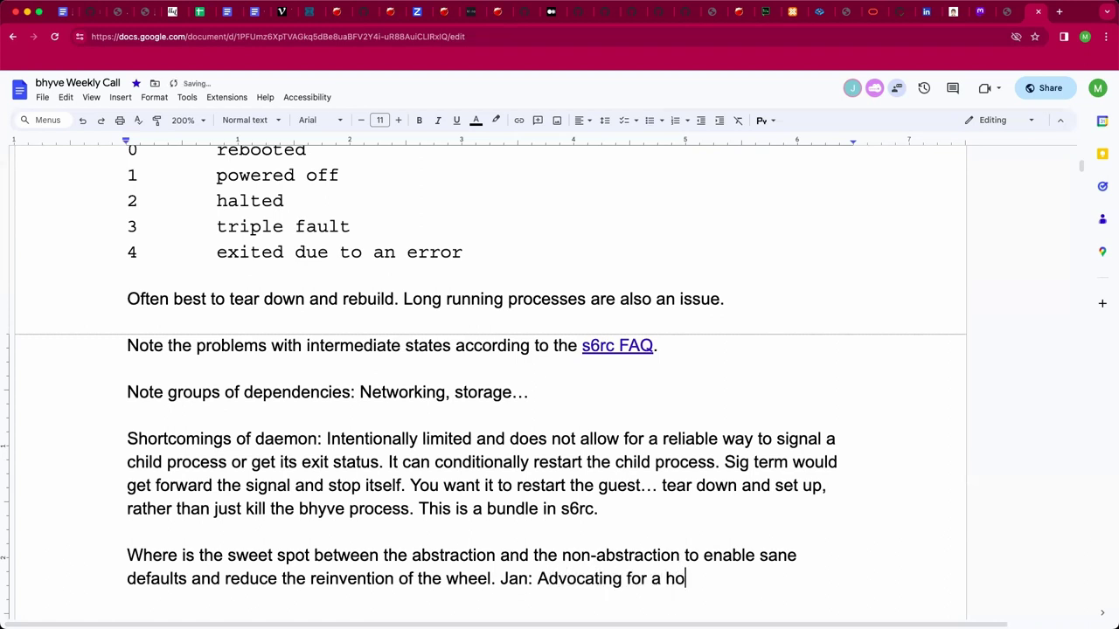
pyautogui.write('ok model to ')
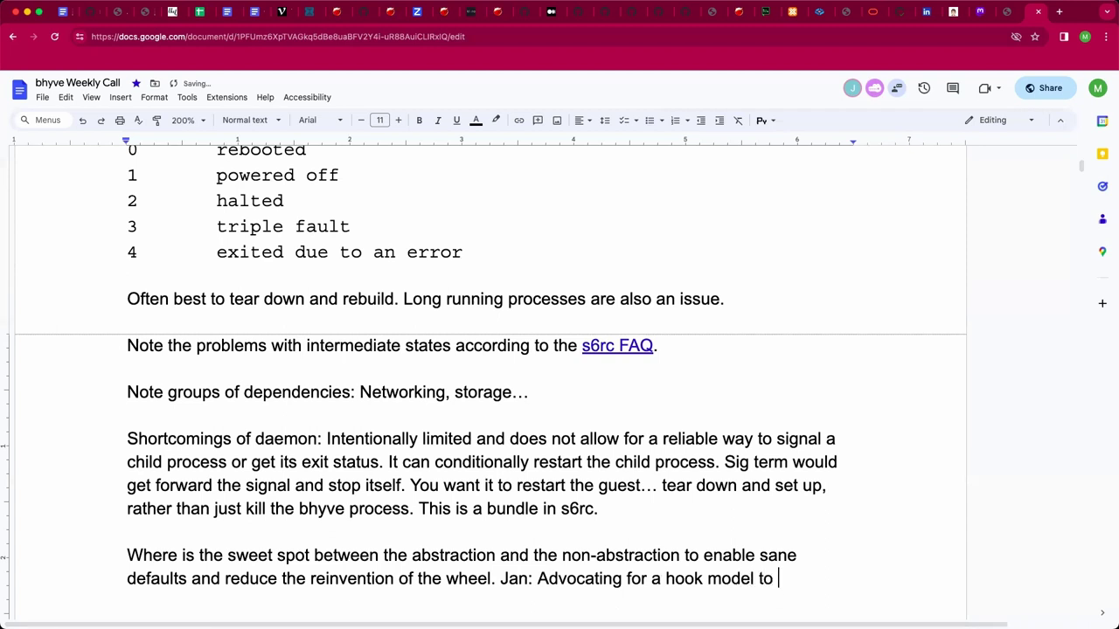
pyautogui.write('follow the o')
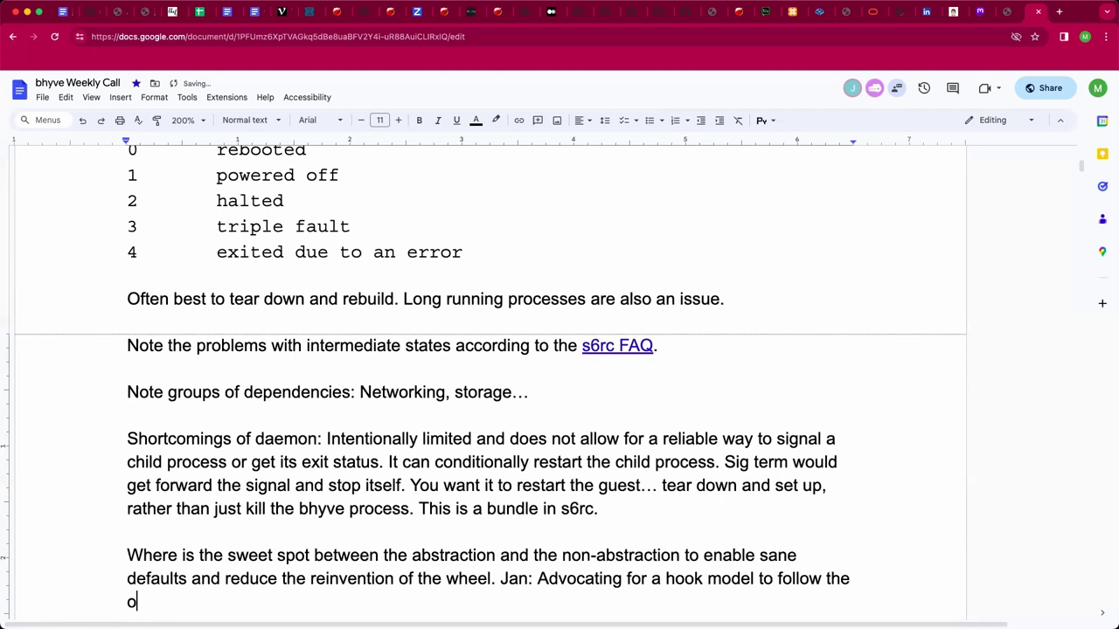
pyautogui.write("eprator's mental m")
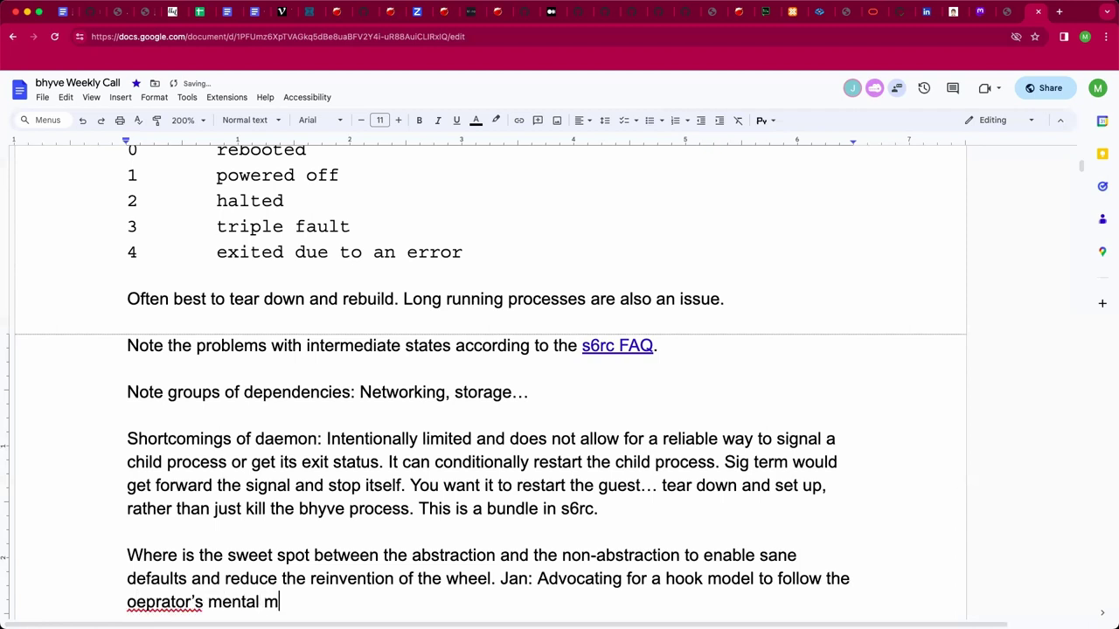
pyautogui.write('odel.')
pyautogui.click(143, 602)
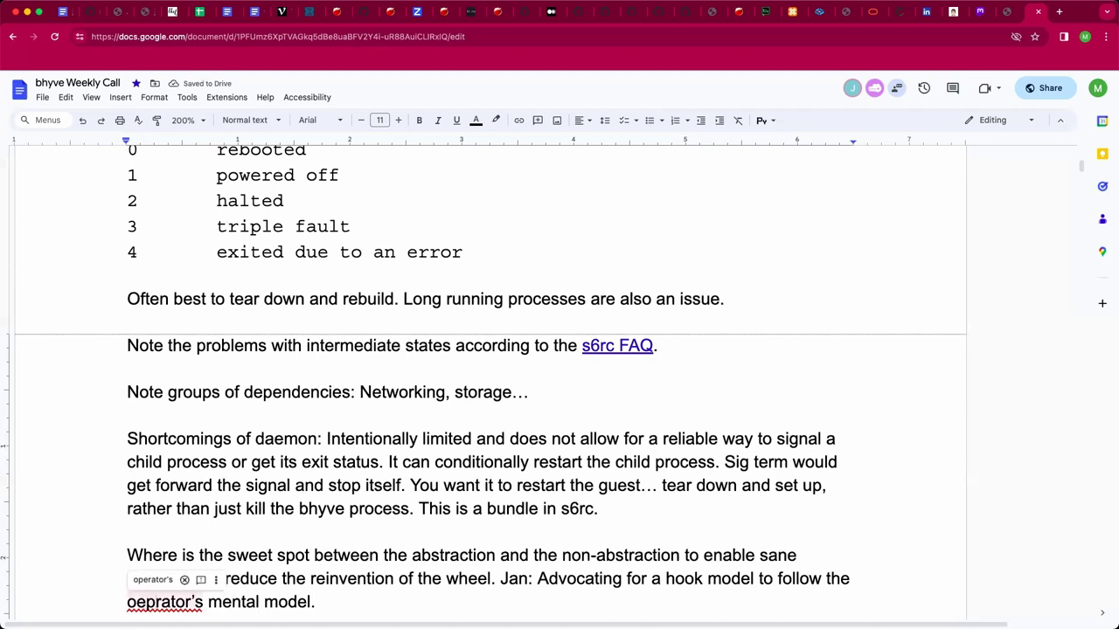
pyautogui.click(143, 581)
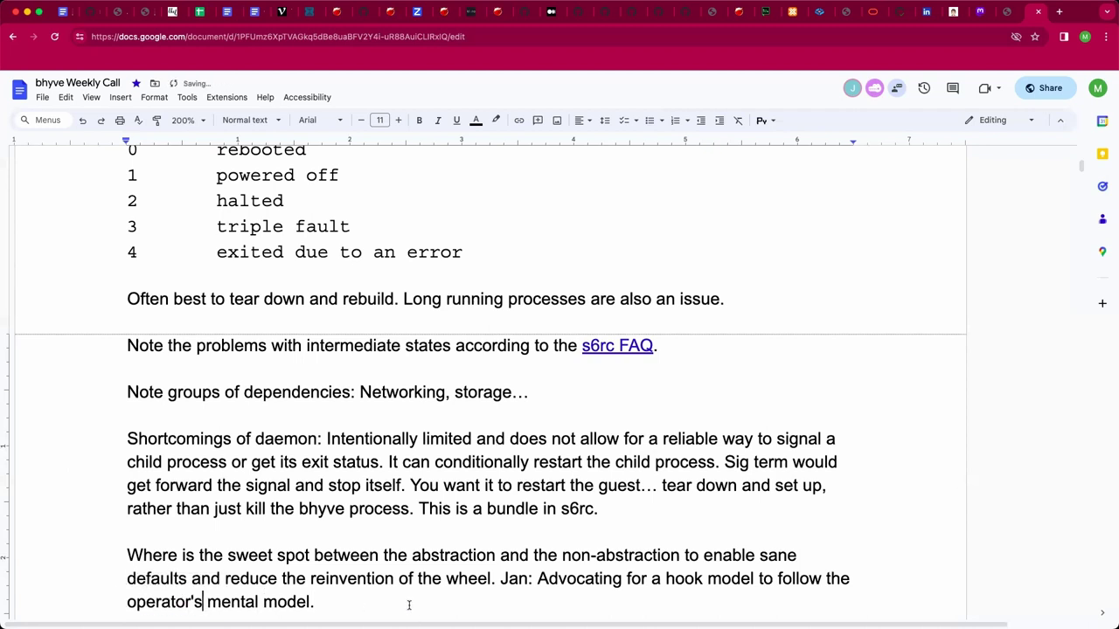
# Step: Append "Should allow a next layer of abstraction but not require it." and start a new paragraph below
pyautogui.scroll(-1, 411, 602)
pyautogui.click(412, 601)
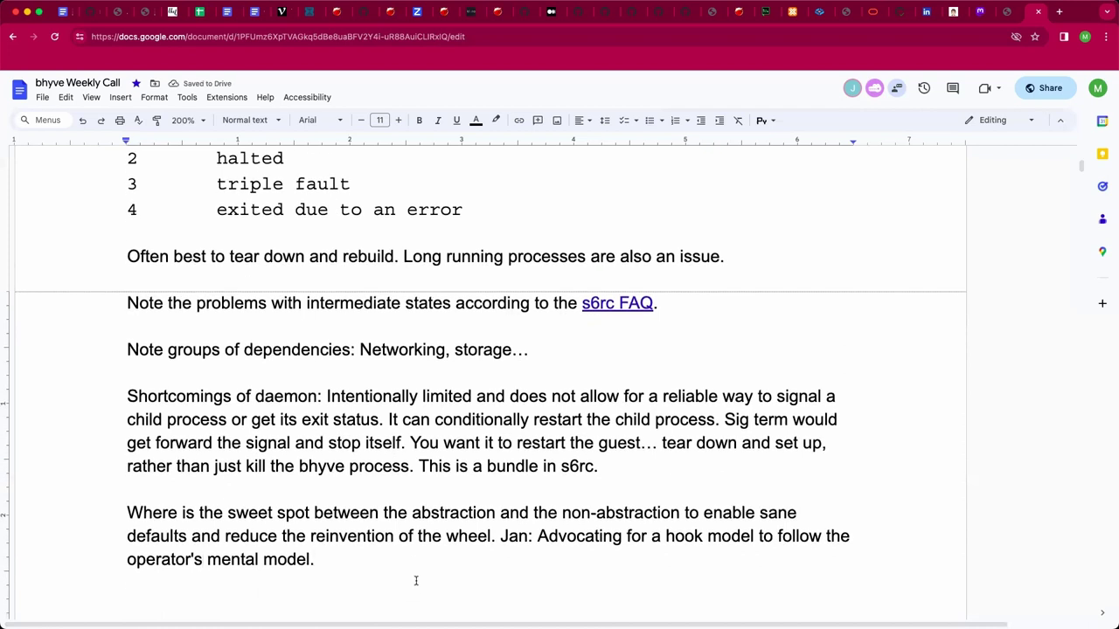
pyautogui.write('W')
pyautogui.write('hou')
pyautogui.press('BackSpace')
pyautogui.press('BackSpace')
pyautogui.press('BackSpace')
pyautogui.press('BackSpace')
pyautogui.write('Should ')
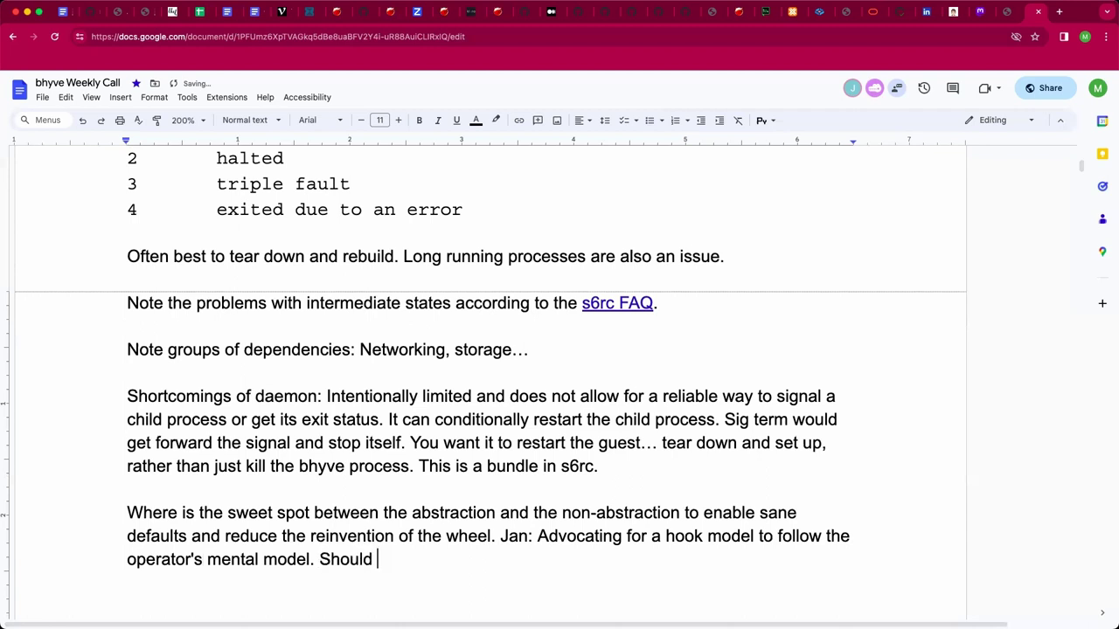
pyautogui.write('allow a next layer of abs')
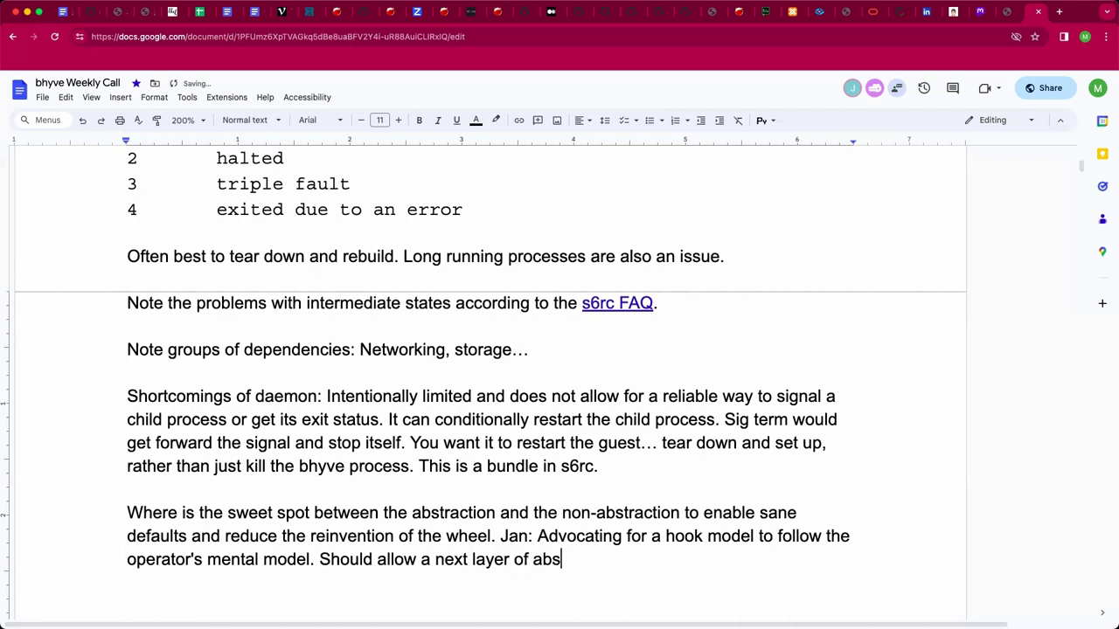
pyautogui.write('traction but no')
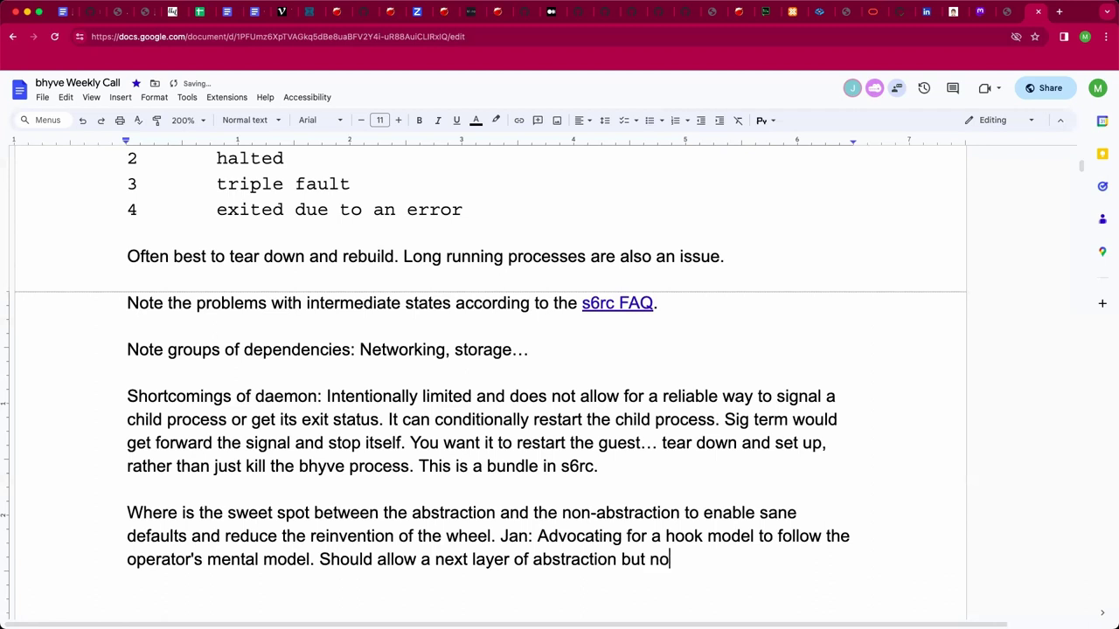
pyautogui.write('t require it.')
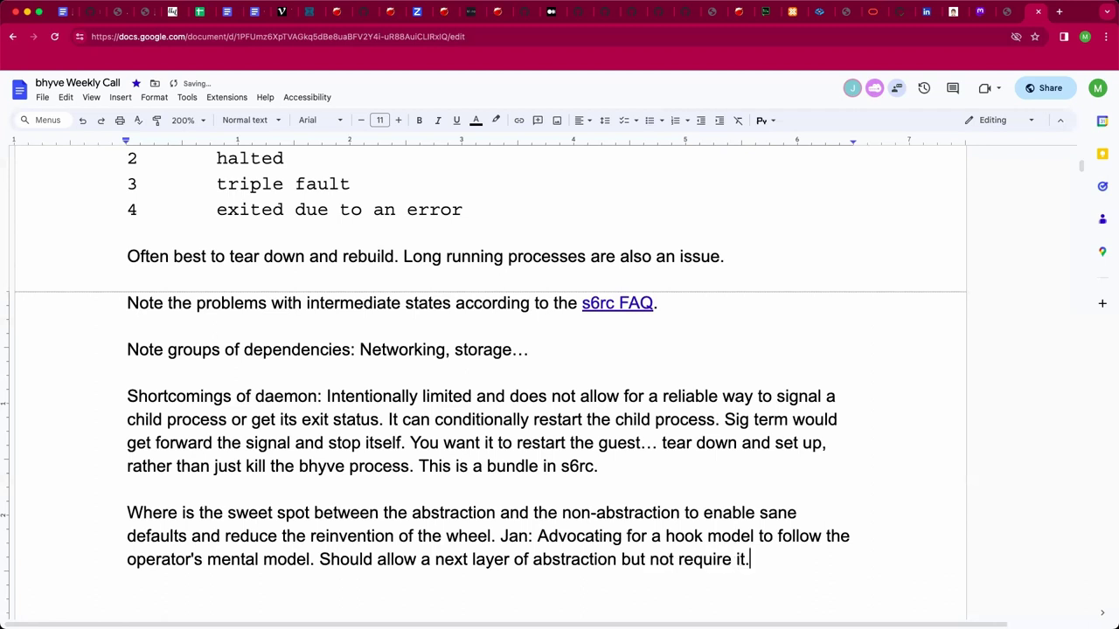
pyautogui.press('Return')
pyautogui.press('Return')
pyautogui.scroll(-1, 486, 383)
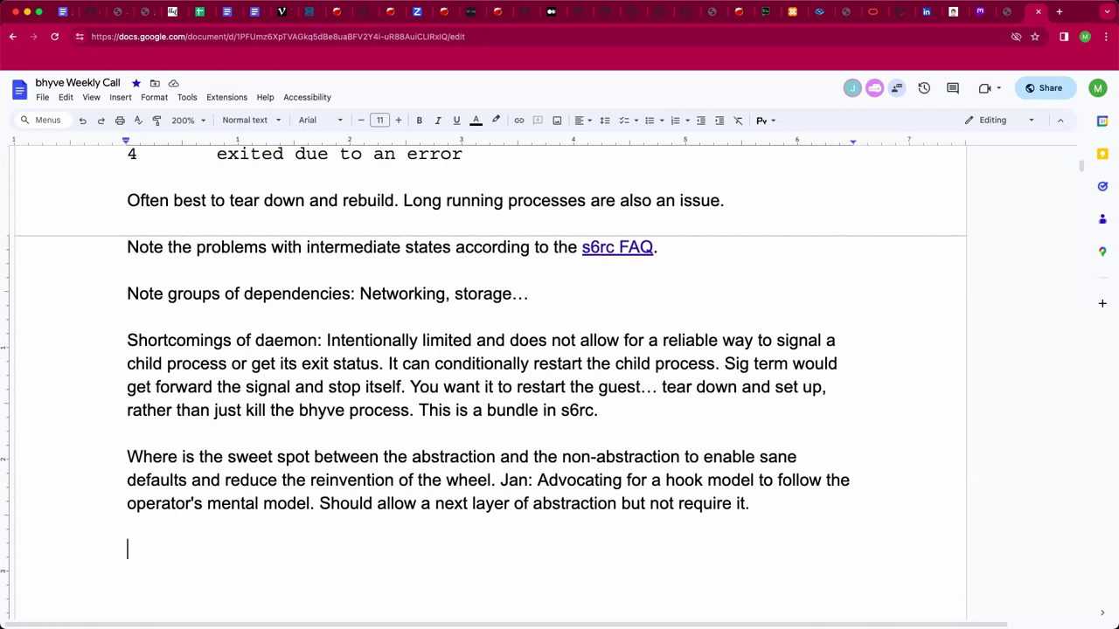
pyautogui.scroll(-1, 416, 581)
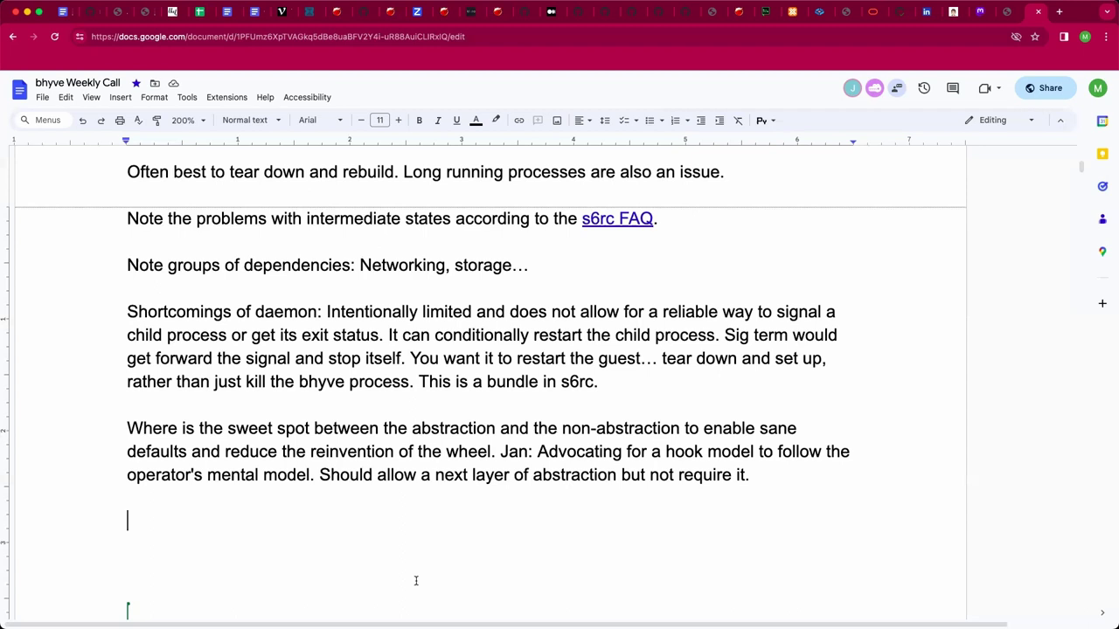
pyautogui.write('Chris has')
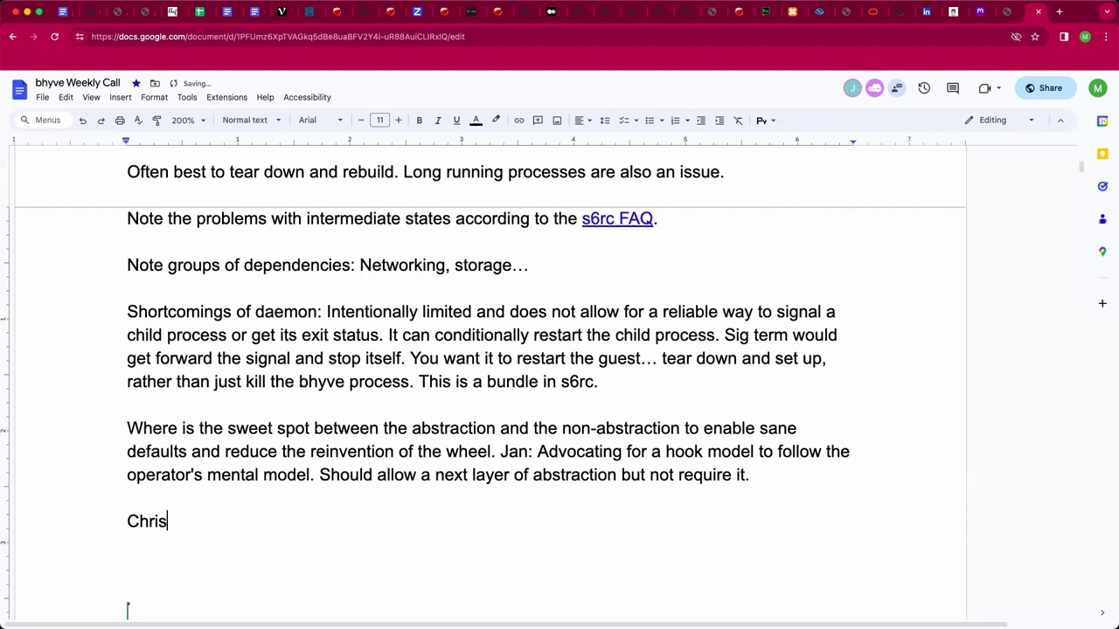
pyautogui.press('BackSpace')
pyautogui.press('BackSpace')
pyautogui.press('BackSpace')
pyautogui.press('BackSpace')
pyautogui.press('BackSpace')
pyautogui.press('BackSpace')
pyautogui.press('BackSpace')
pyautogui.press('BackSpace')
pyautogui.press('BackSpace')
pyautogui.press('BackSpace')
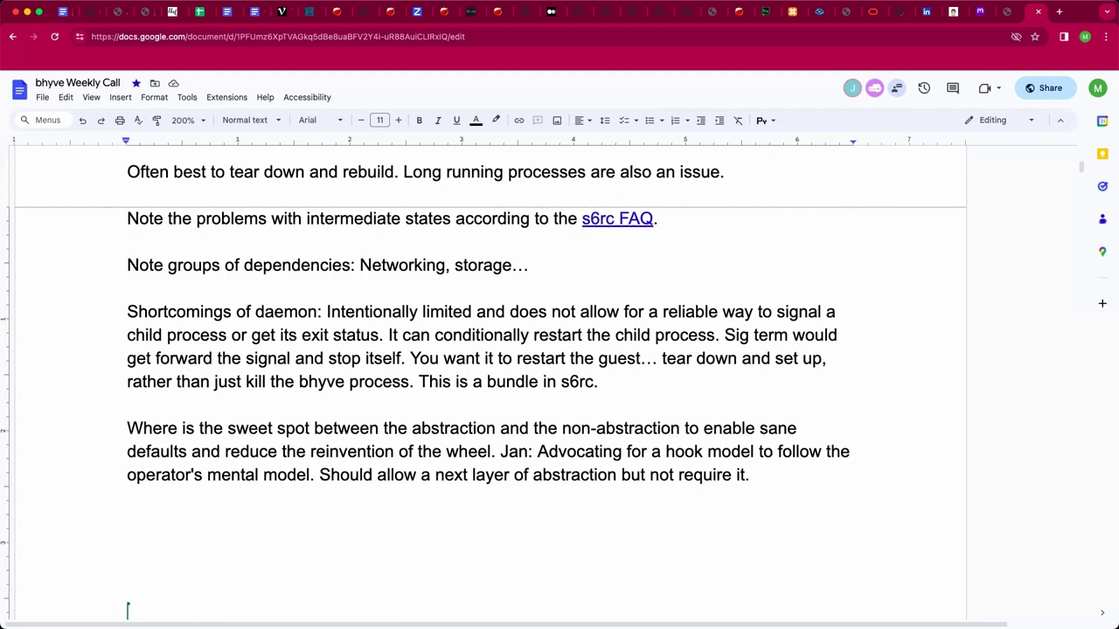
# Step: Hide the document's menus and add a note with the speaker's first name: "It's been helpful to go through this."
pyautogui.click(1063, 125)
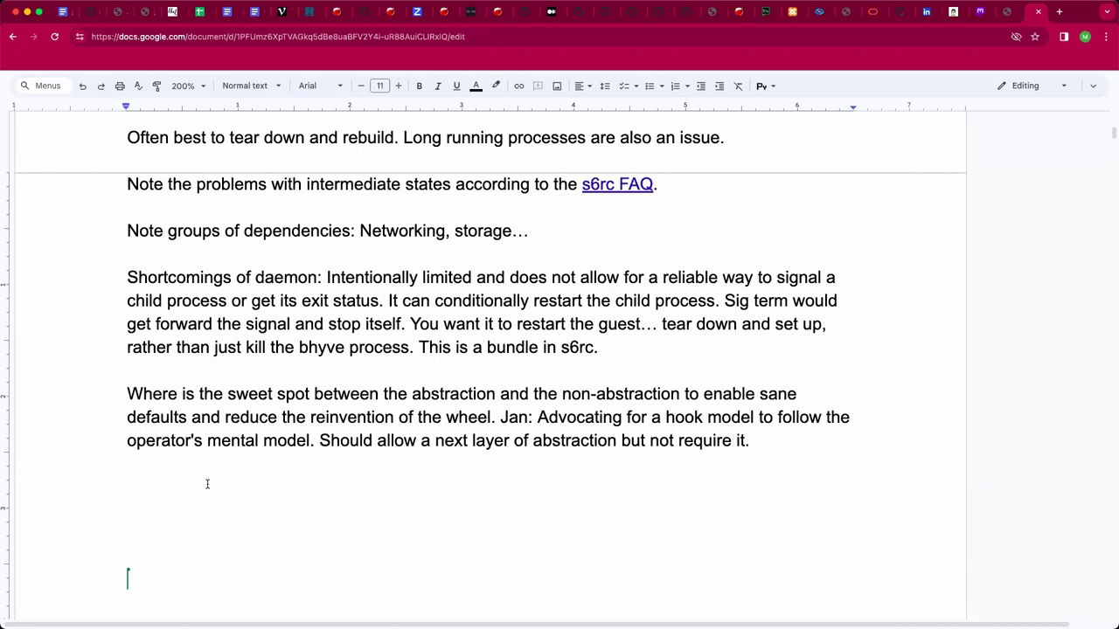
pyautogui.write("Chris: It's been hep")
pyautogui.press('BackSpace')
pyautogui.write('lpful to ')
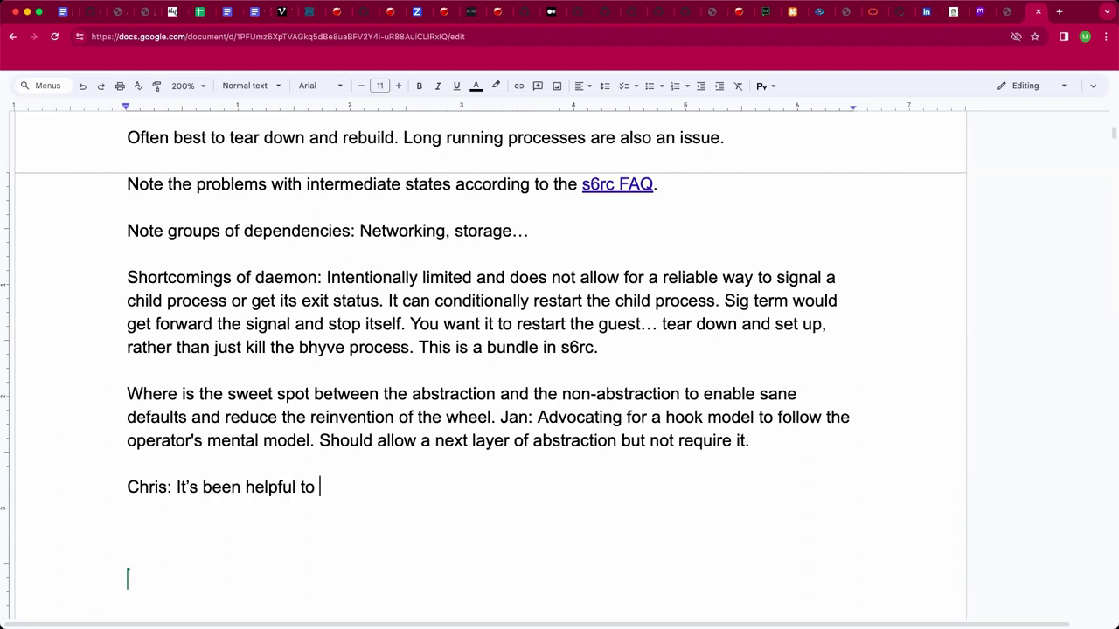
pyautogui.write('go through this.')
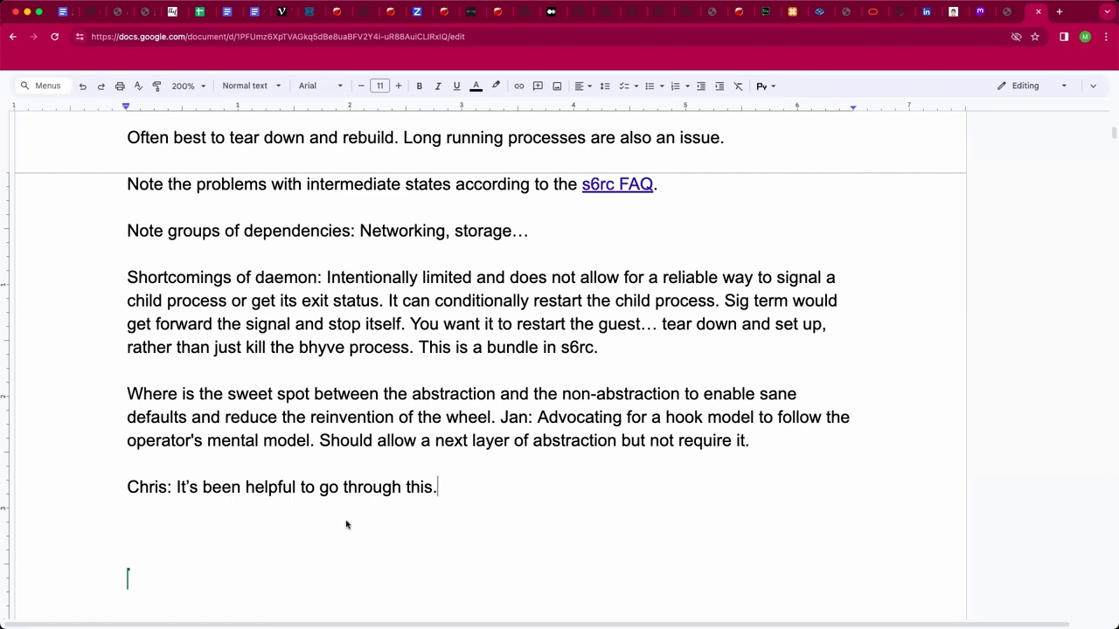
# Step: Start a paragraph below with "Would be nice to have:" and put the speaker's first name and a colon in front
pyautogui.click(312, 532)
pyautogui.write('Would be nice to have:')
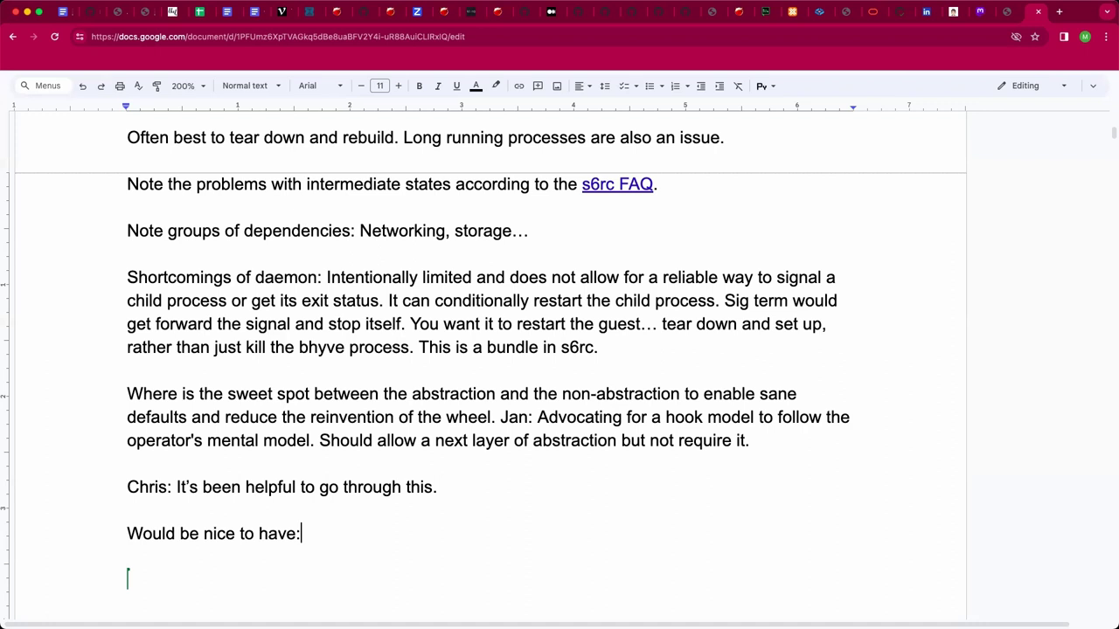
pyautogui.click(127, 533)
pyautogui.write('Jan:')
pyautogui.press('super+Right')
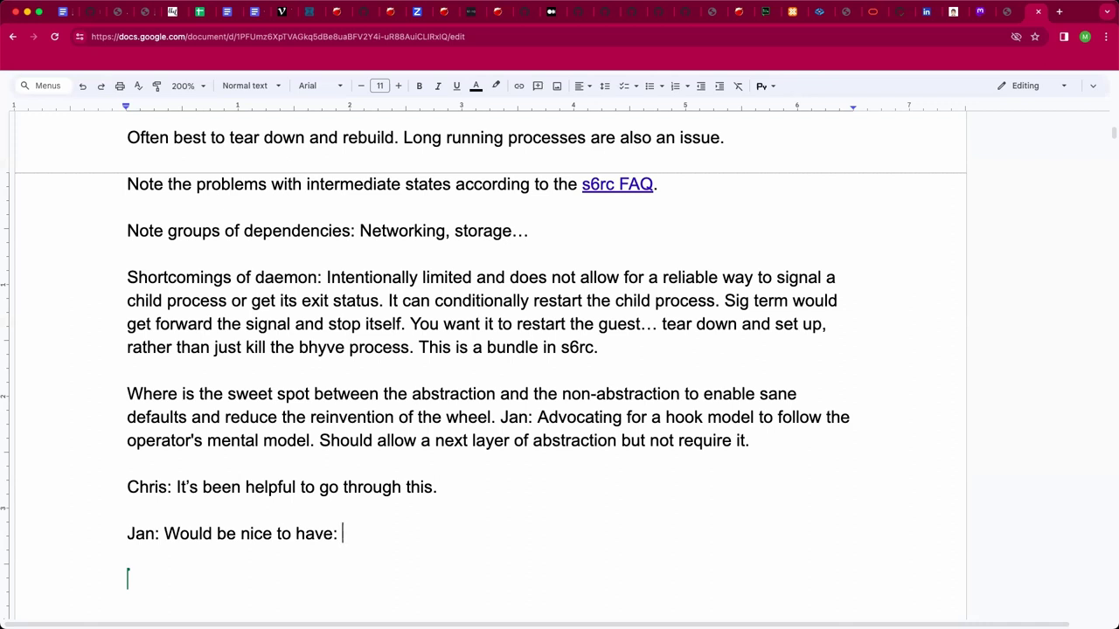
# Step: Continue the paragraph with "the s6rc readiness protocol. Write a single byte to a file descriptor when you're ready."
pyautogui.write('the s6rc rediness')
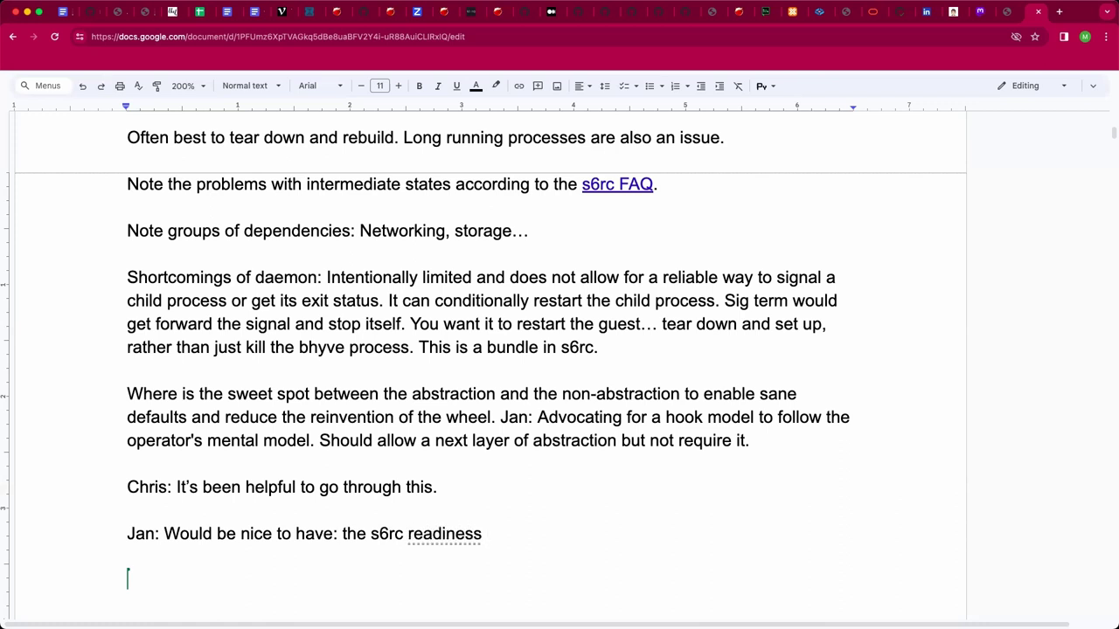
pyautogui.write(' protocol. Write a ')
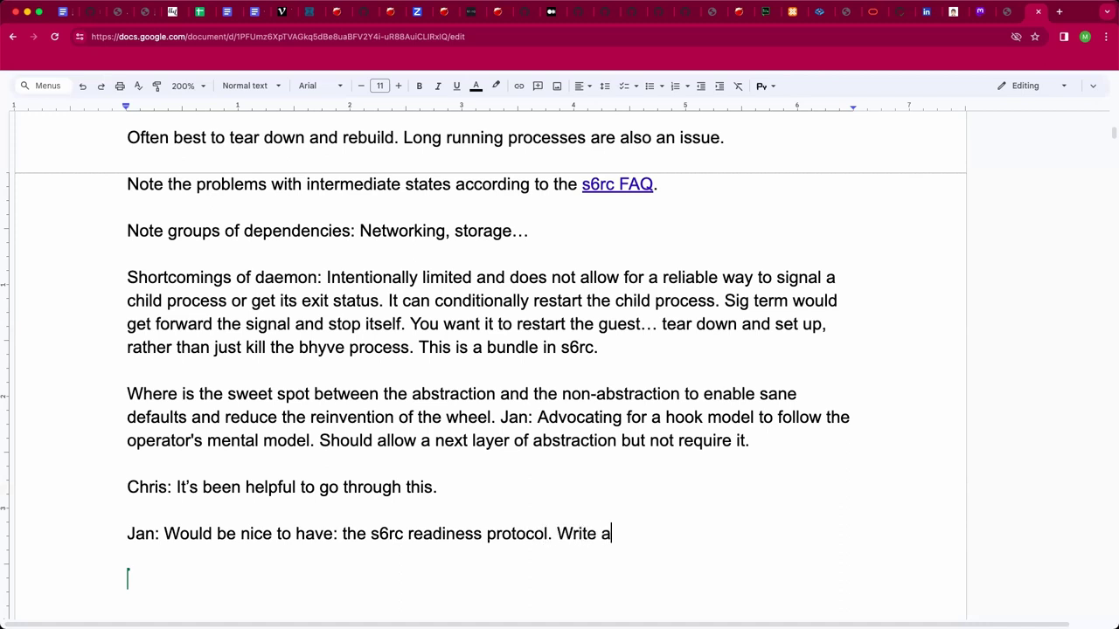
pyautogui.write('single byt eto a')
pyautogui.press('BackSpace')
pyautogui.press('BackSpace')
pyautogui.press('BackSpace')
pyautogui.press('BackSpace')
pyautogui.press('BackSpace')
pyautogui.press('BackSpace')
pyautogui.write('te')
pyautogui.press('BackSpace')
pyautogui.press('BackSpace')
pyautogui.press('BackSpace')
pyautogui.write('e to a f')
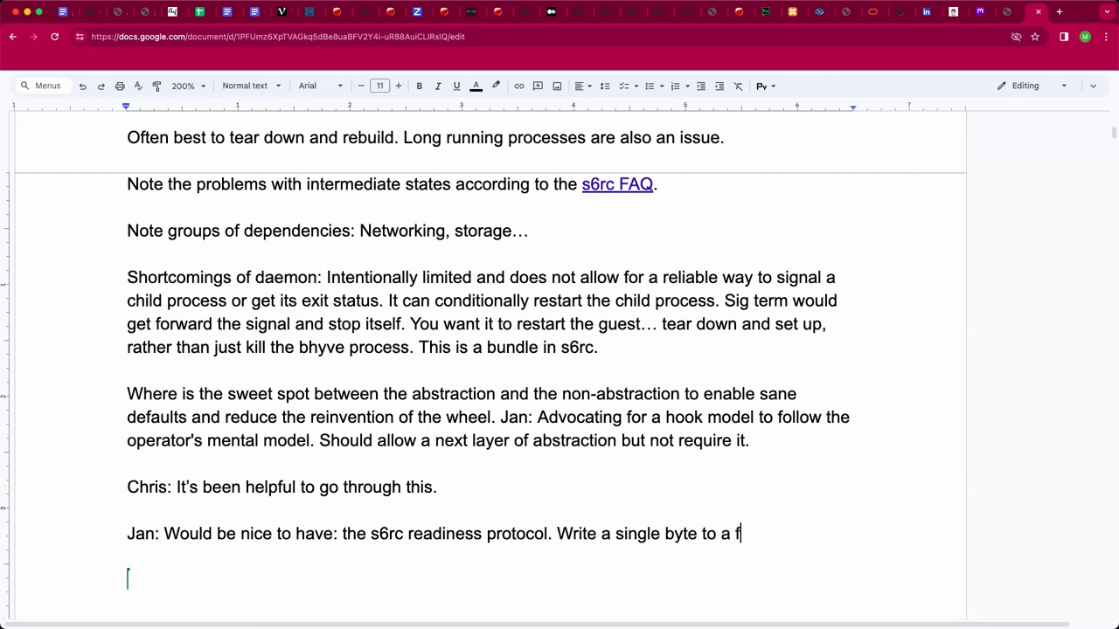
pyautogui.write('ile des')
pyautogui.press('Tab')
pyautogui.write("when you're ready.")
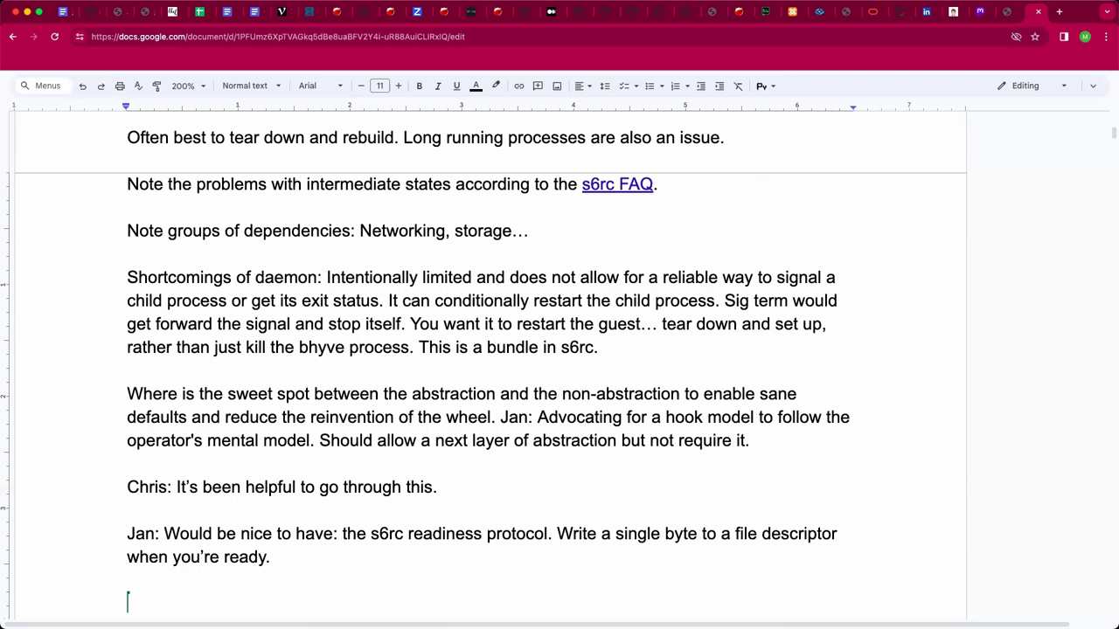
# Step: Remove the trailing break and continue the readiness protocol paragraph with "Opening a tap interface for now."
pyautogui.press('BackSpace')
pyautogui.write('Opening a')
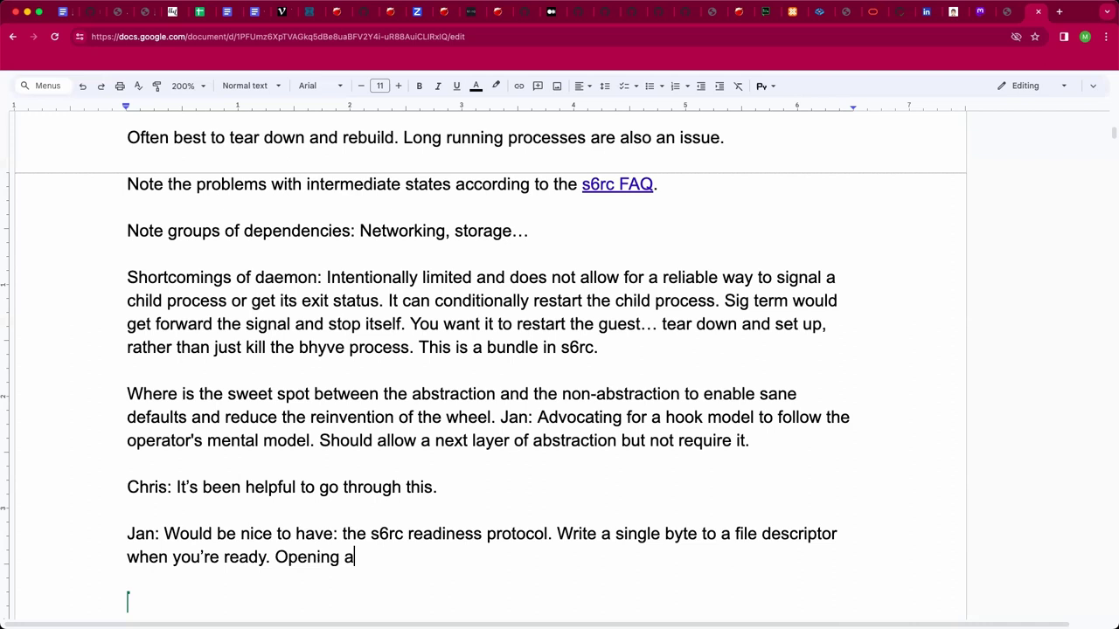
pyautogui.write(' tap interfac')
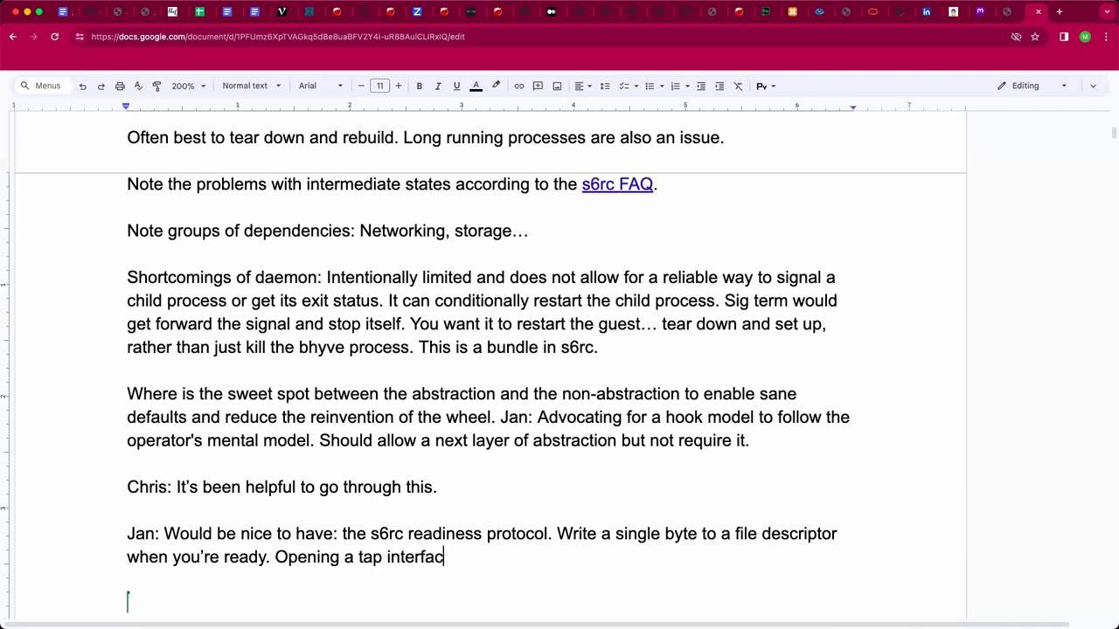
pyautogui.write('e for now.')
# Step: Append "Could ping an IP address on the guest." to the readiness protocol paragraph
pyautogui.write('Could pint a')
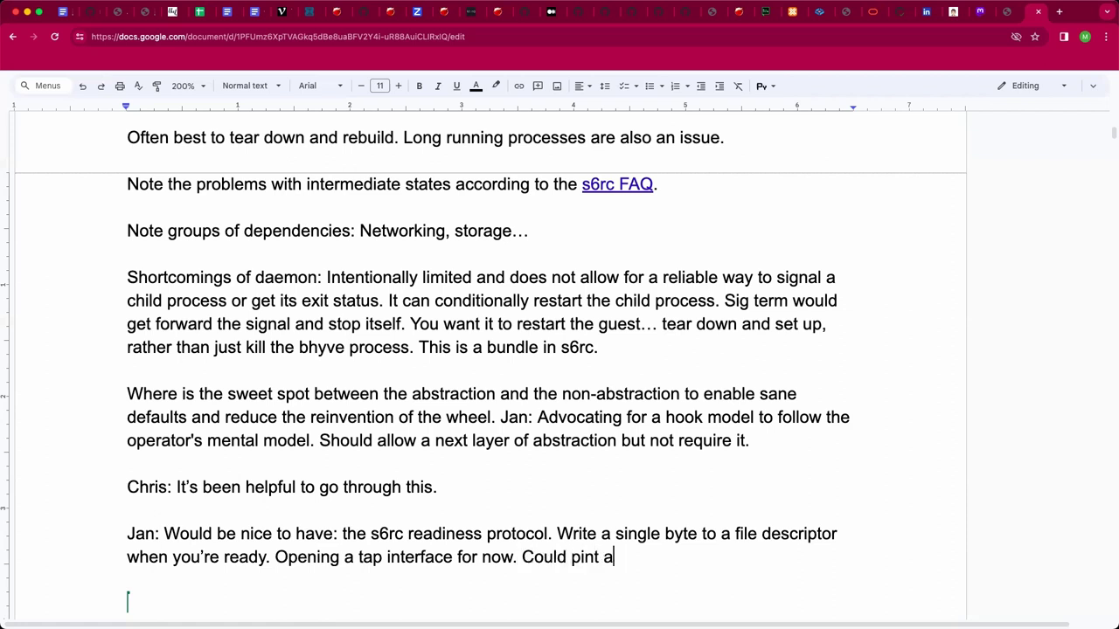
pyautogui.press('BackSpace')
pyautogui.press('BackSpace')
pyautogui.press('BackSpace')
pyautogui.write('g an')
pyautogui.press('BackSpace')
pyautogui.press('BackSpace')
pyautogui.press('BackSpace')
pyautogui.write('t')
pyautogui.press('BackSpace')
pyautogui.write('an IP add')
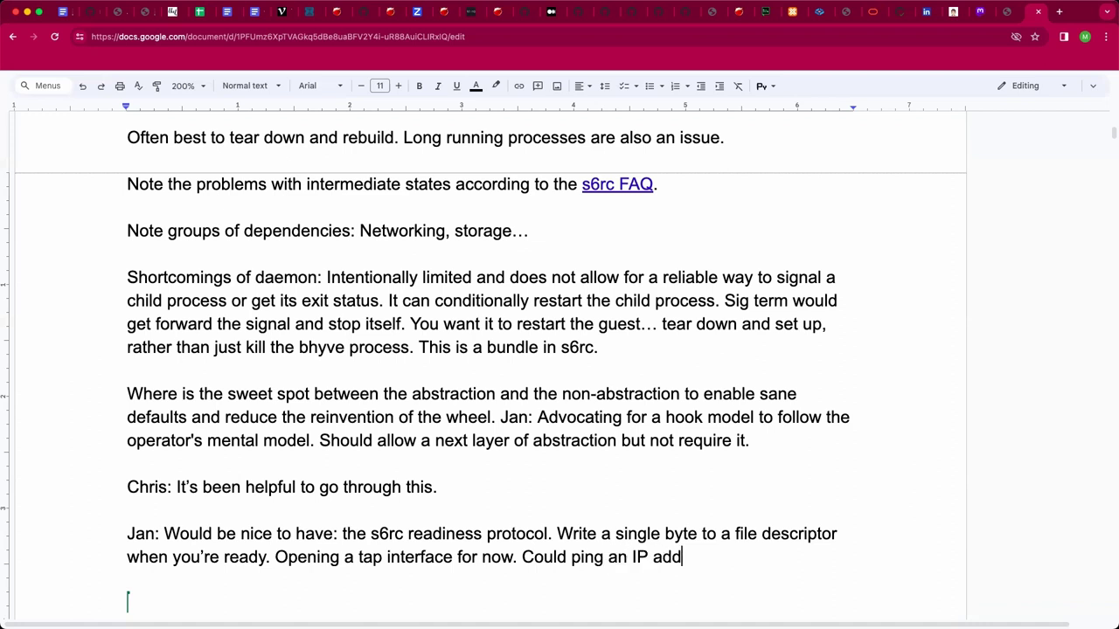
pyautogui.write('res on')
pyautogui.press('BackSpace')
pyautogui.press('BackSpace')
pyautogui.press('BackSpace')
pyautogui.write('s on the guest.')
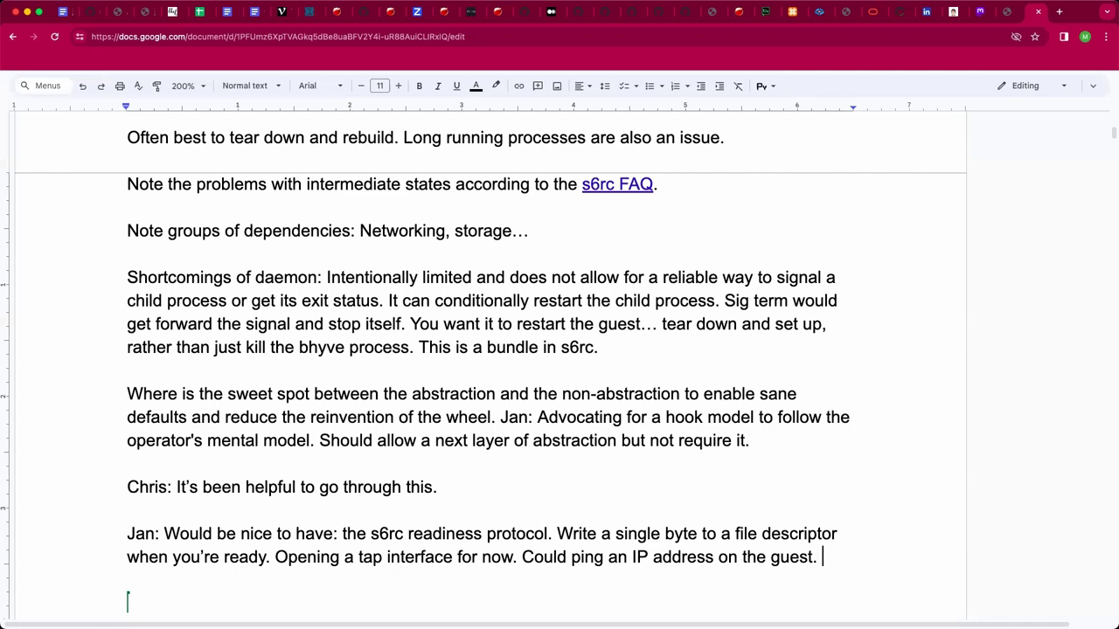
# Step: End the readiness protocol paragraph with "Don't want to poll."
pyautogui.write(" Don't want ")
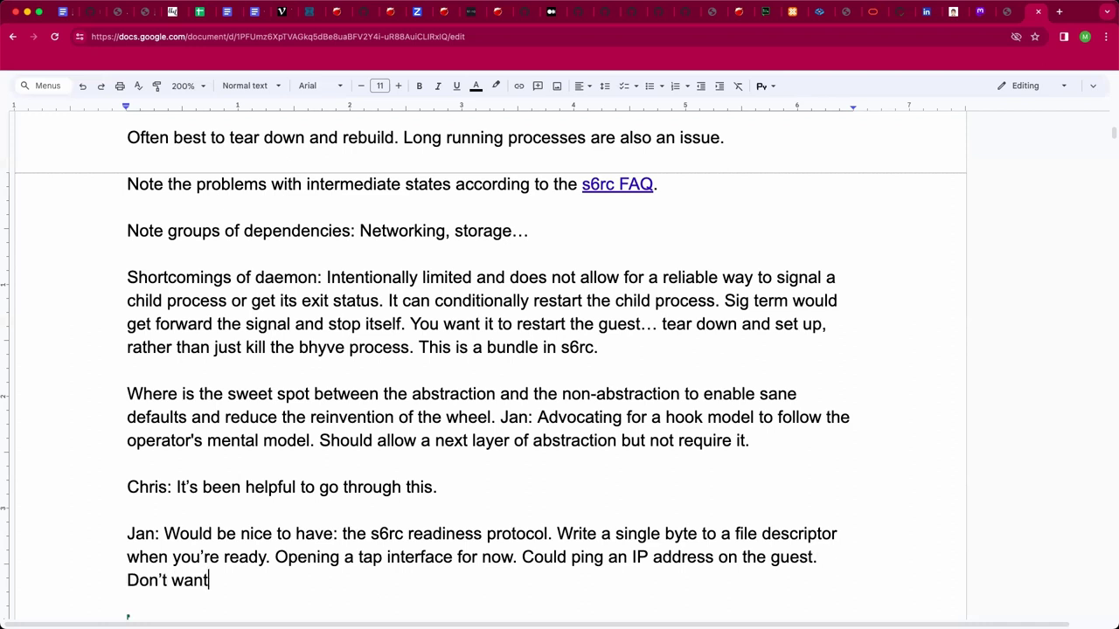
pyautogui.write('to poll.')
pyautogui.scroll(-2, 349, 464)
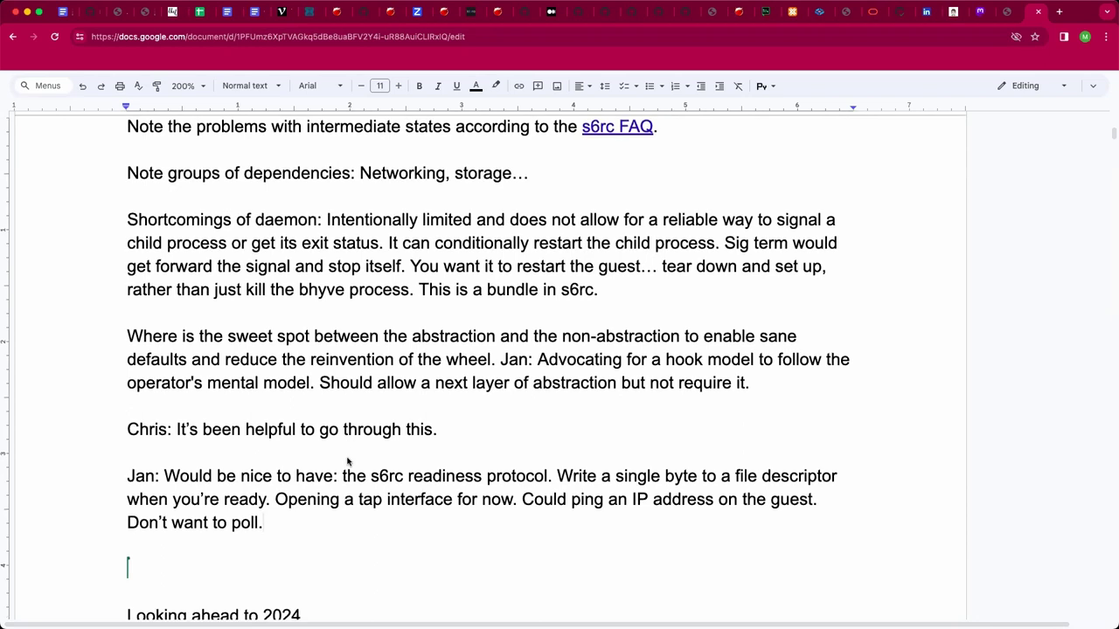
pyautogui.scroll(1, 347, 462)
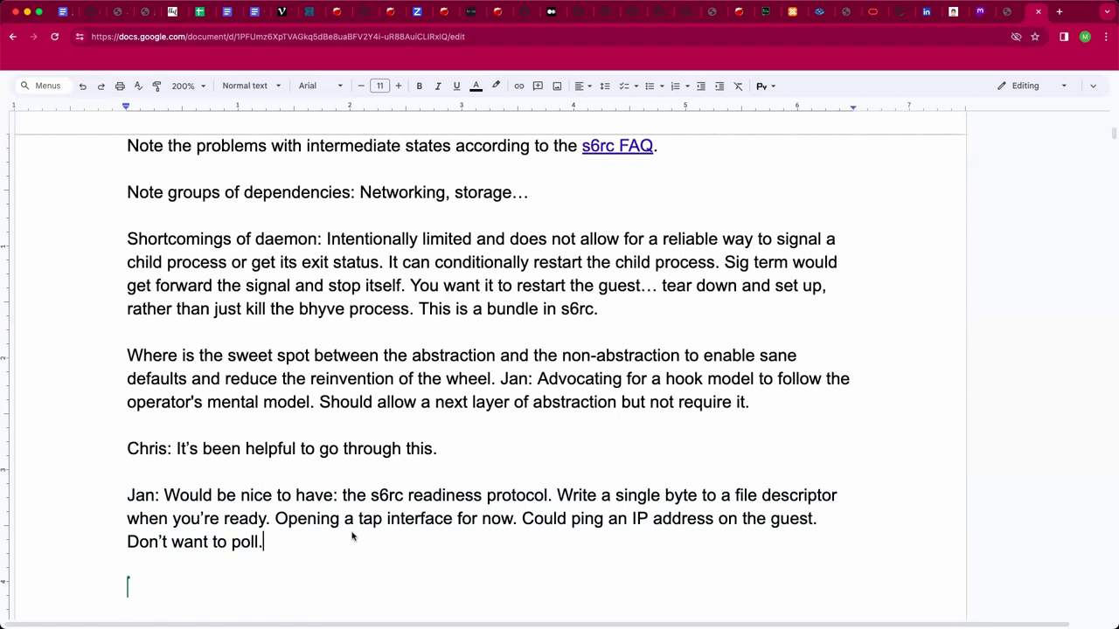
# Step: Start a paragraph below with the speaker's first name followed by "to date: Has an idempotent"
pyautogui.press('Return')
pyautogui.press('Return')
pyautogui.write('Jan to date: Has ')
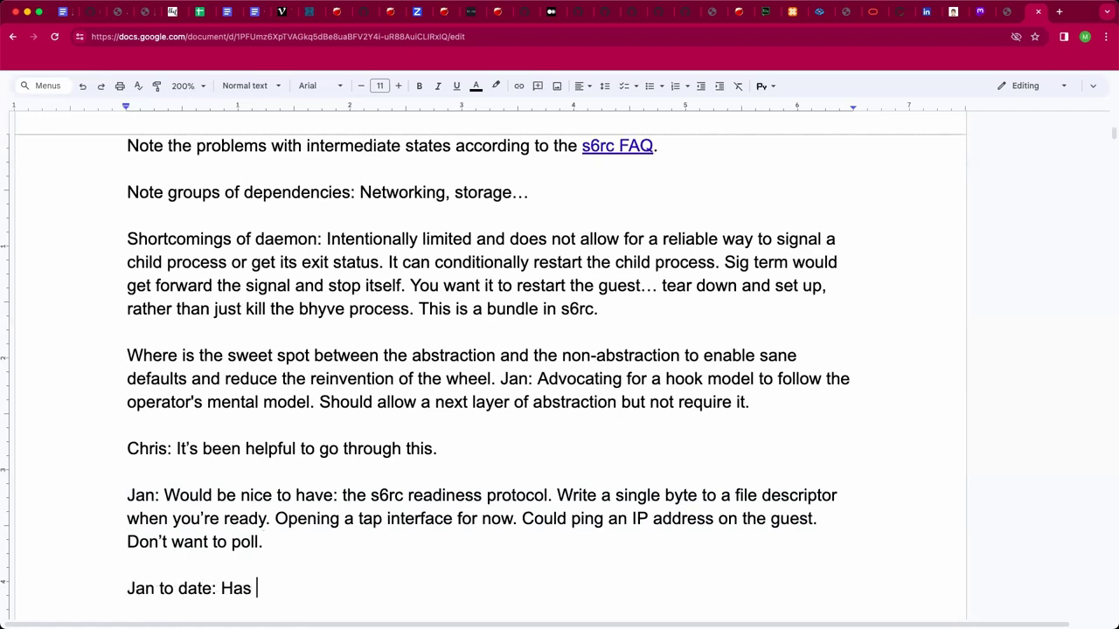
pyautogui.write('an')
pyautogui.press('BackSpace')
pyautogui.press('BackSpace')
pyautogui.write('an idempotent ')
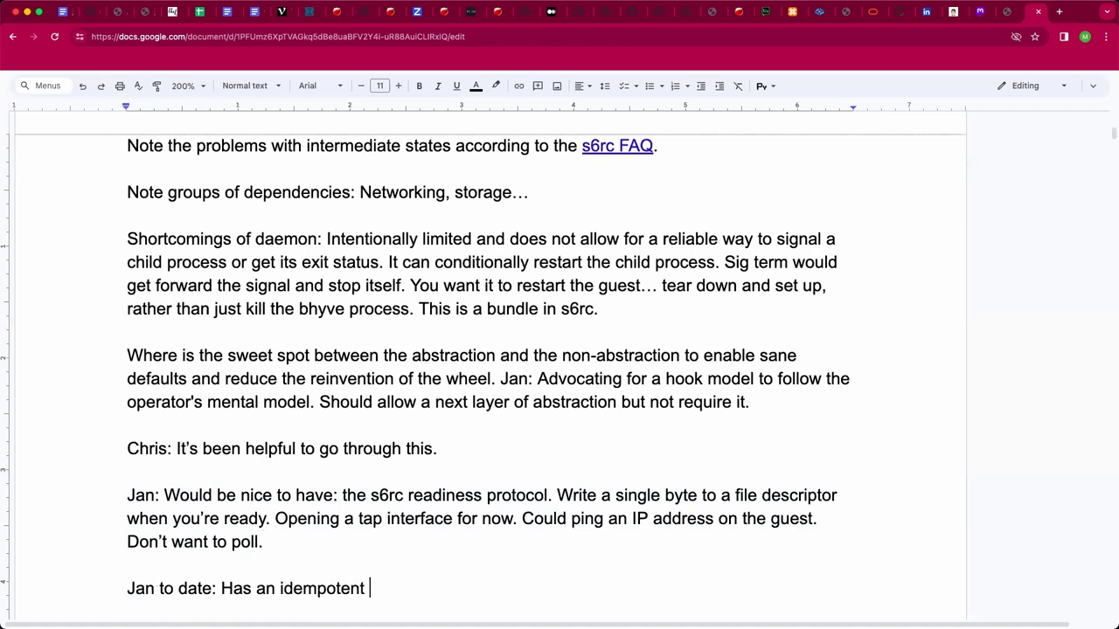
# Step: Continue the line with "network handling script" and add several blank lines below it
pyautogui.write('network handline')
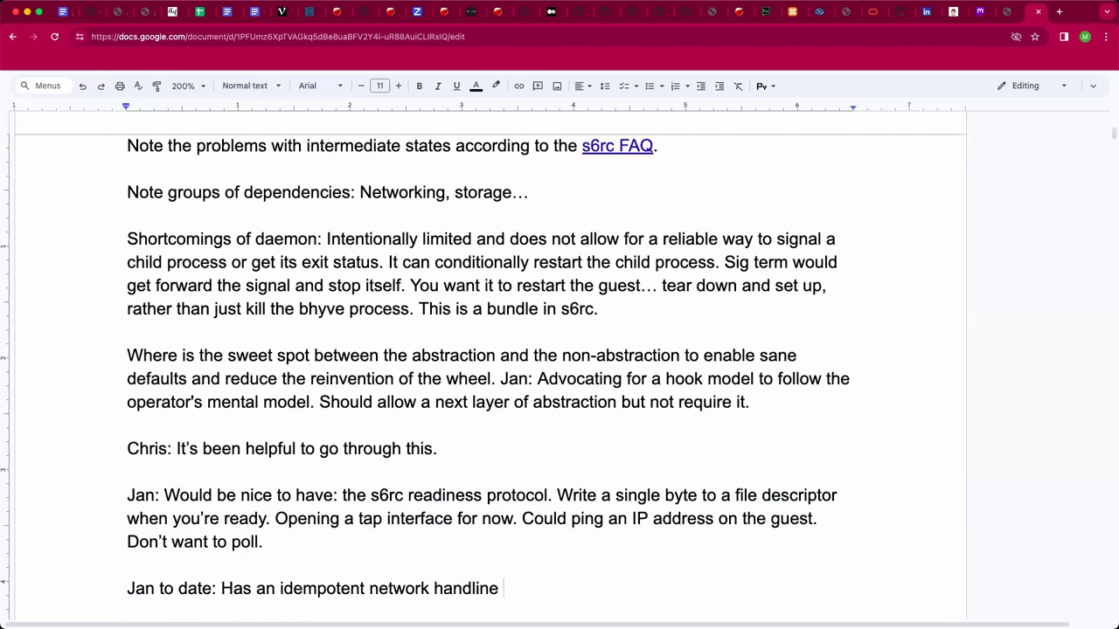
pyautogui.press('BackSpace')
pyautogui.press('BackSpace')
pyautogui.write('in')
pyautogui.press('BackSpace')
pyautogui.press('BackSpace')
pyautogui.write('in')
pyautogui.press('BackSpace')
pyautogui.write('g script')
pyautogui.press('Return')
pyautogui.press('Return')
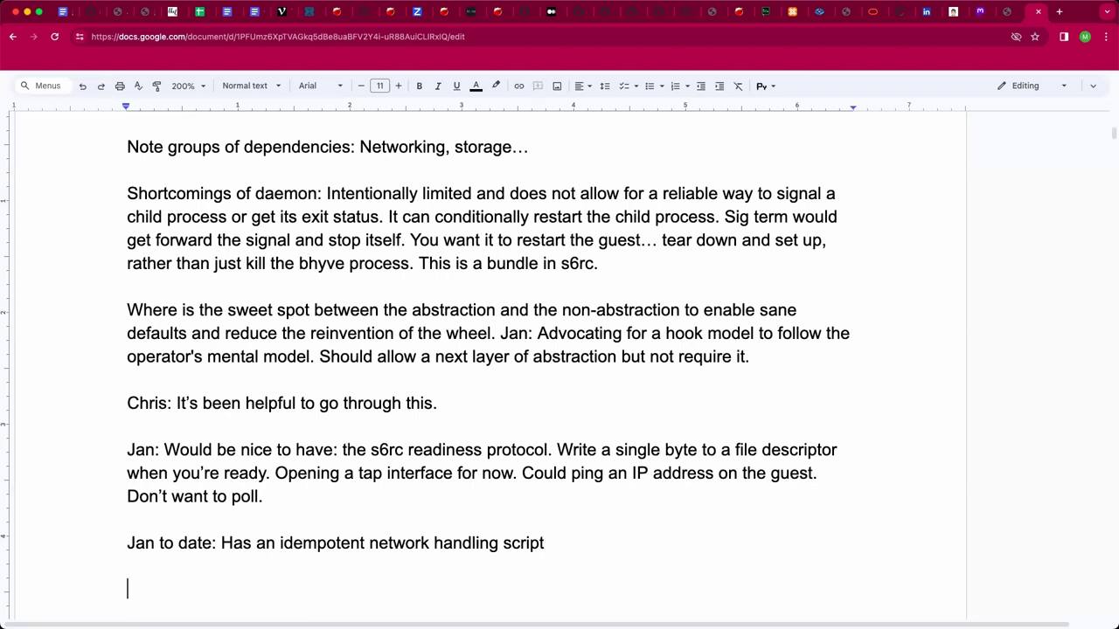
pyautogui.press('Return')
pyautogui.press('Return')
pyautogui.press('Return')
pyautogui.press('Return')
pyautogui.press('Return')
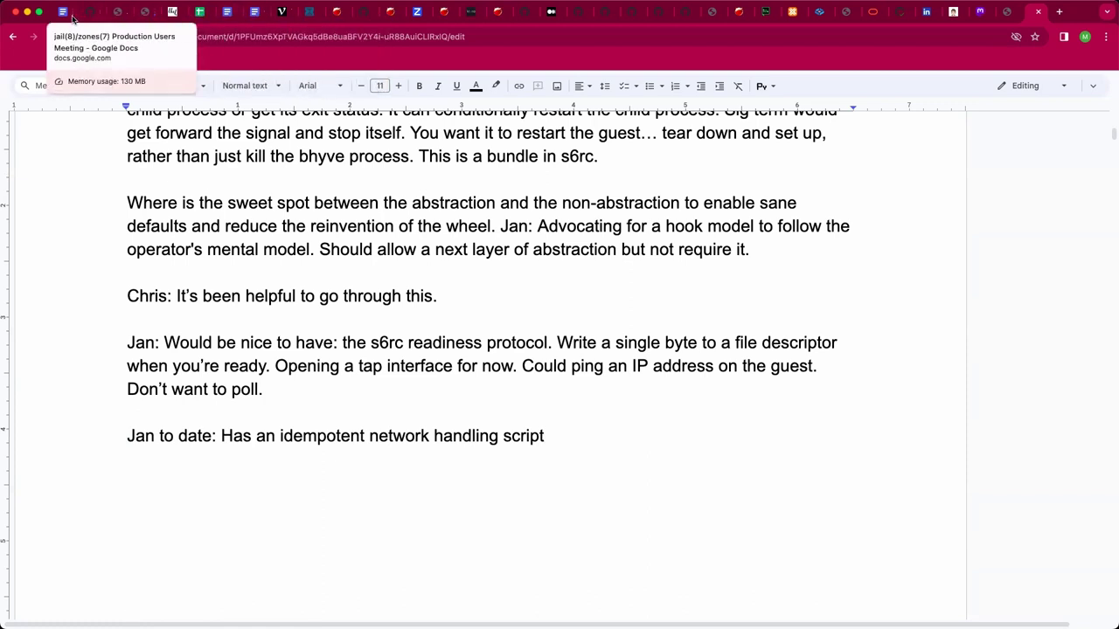
# Step: Switch to the "jail(8)/zones(7) Production Users Meeting" document and set its zoom to 200%
pyautogui.click(73, 16)
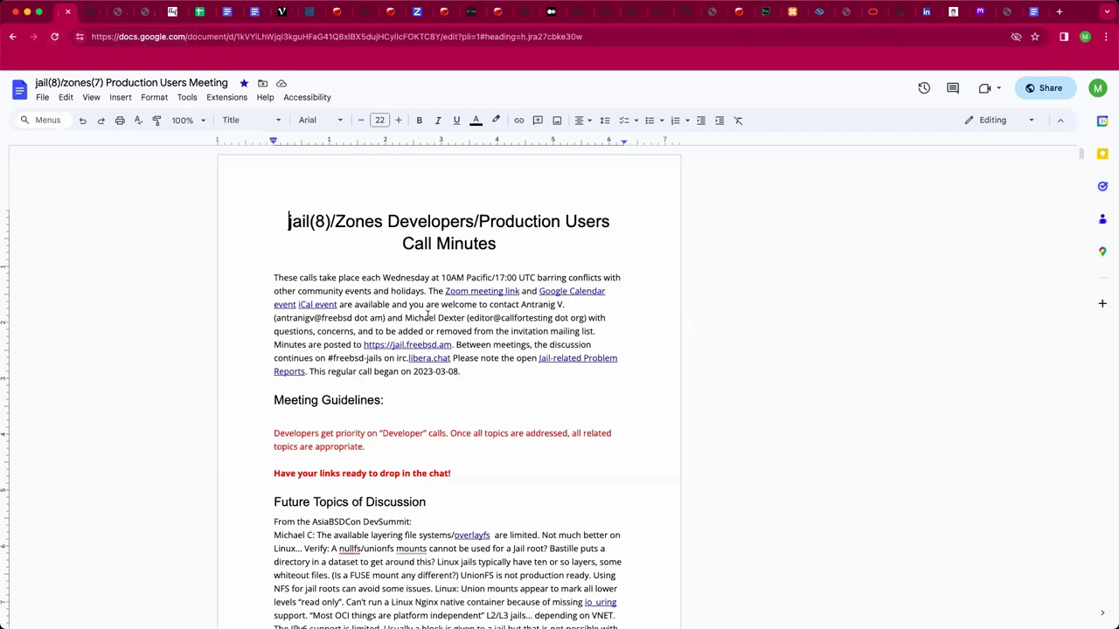
pyautogui.click(202, 121)
pyautogui.click(185, 282)
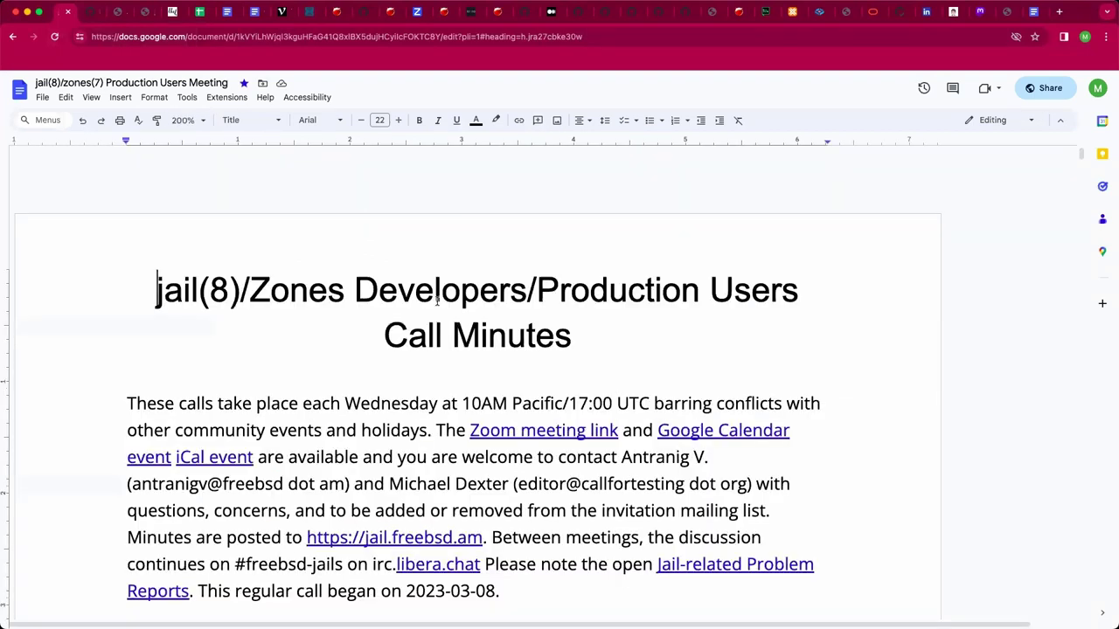
# Step: Copy the line about the idempotent networking update from the end of the 2023-12-20 Jail/Zones Call minutes
pyautogui.scroll(-10, 437, 300)
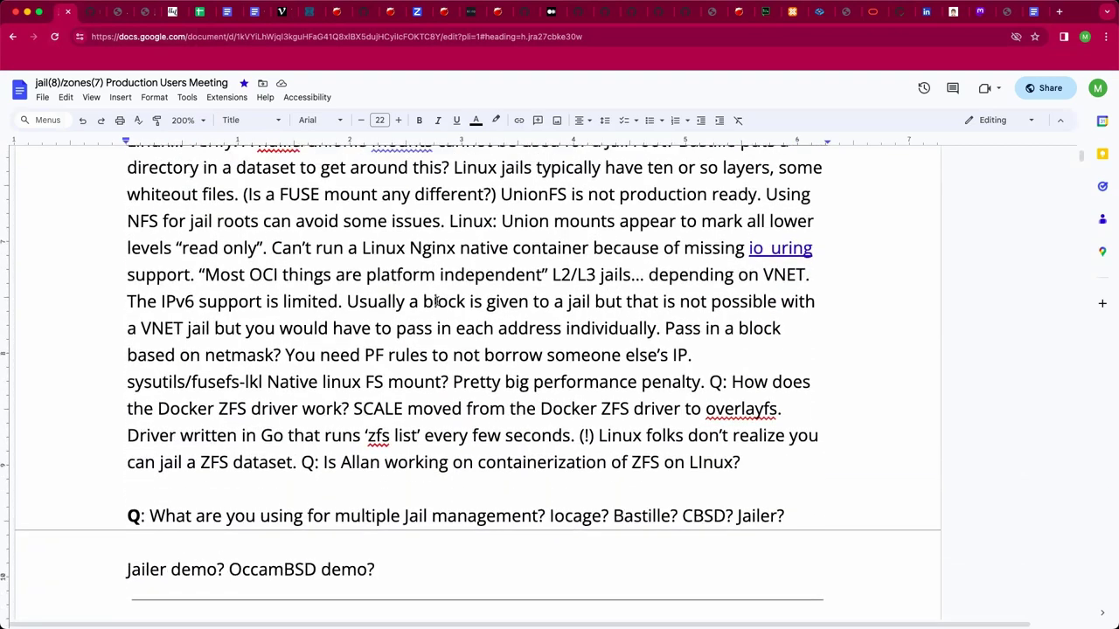
pyautogui.scroll(2, 437, 302)
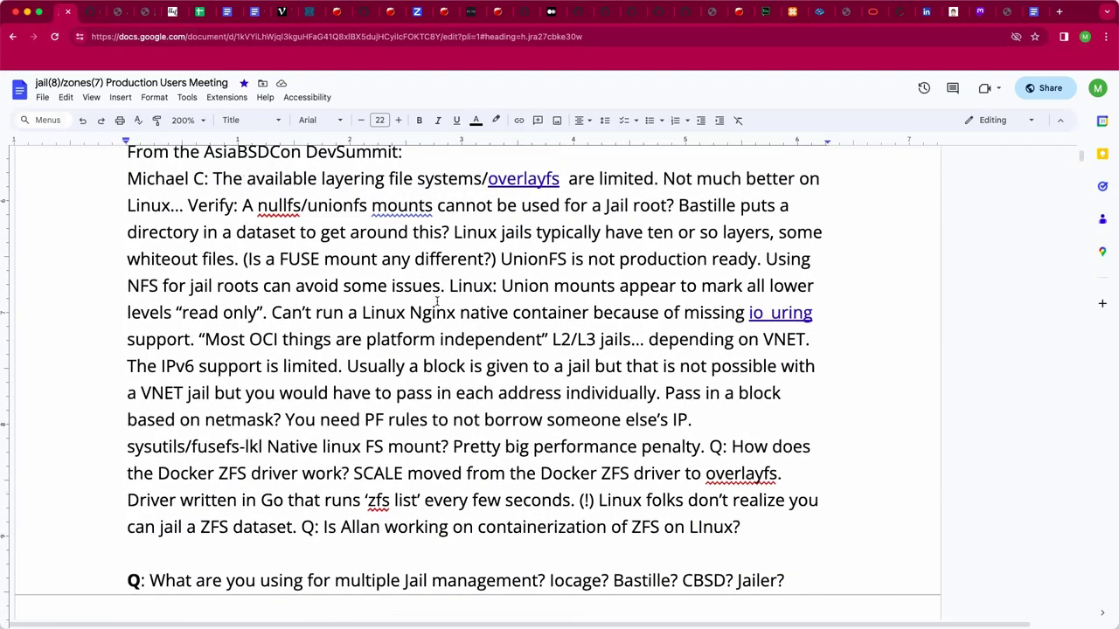
pyautogui.scroll(4, 437, 301)
pyautogui.scroll(-12, 437, 300)
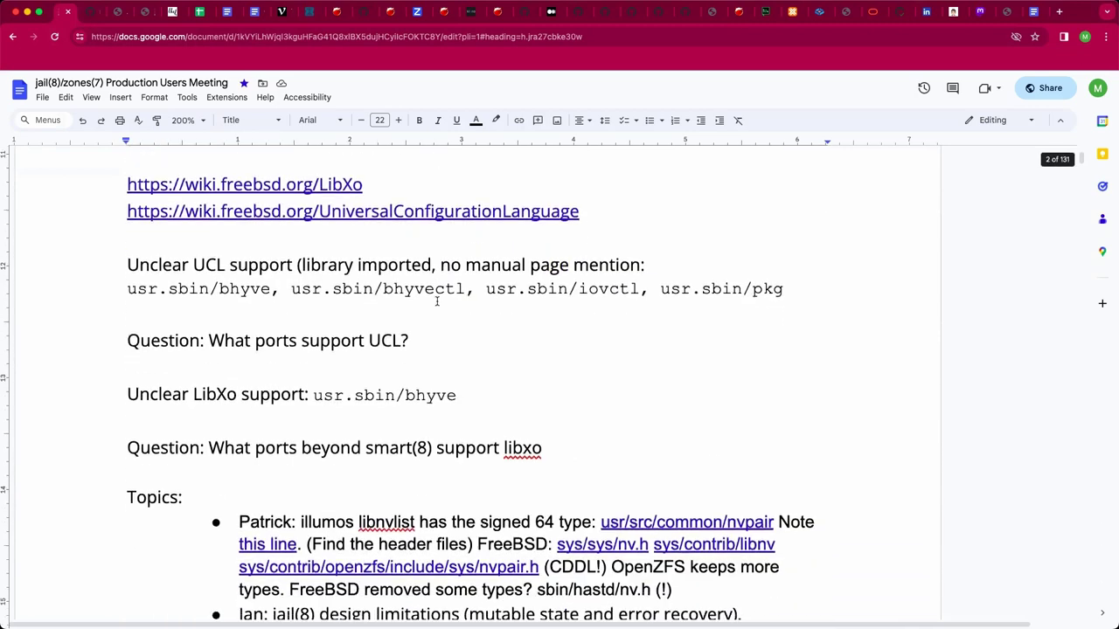
pyautogui.scroll(-20, 438, 301)
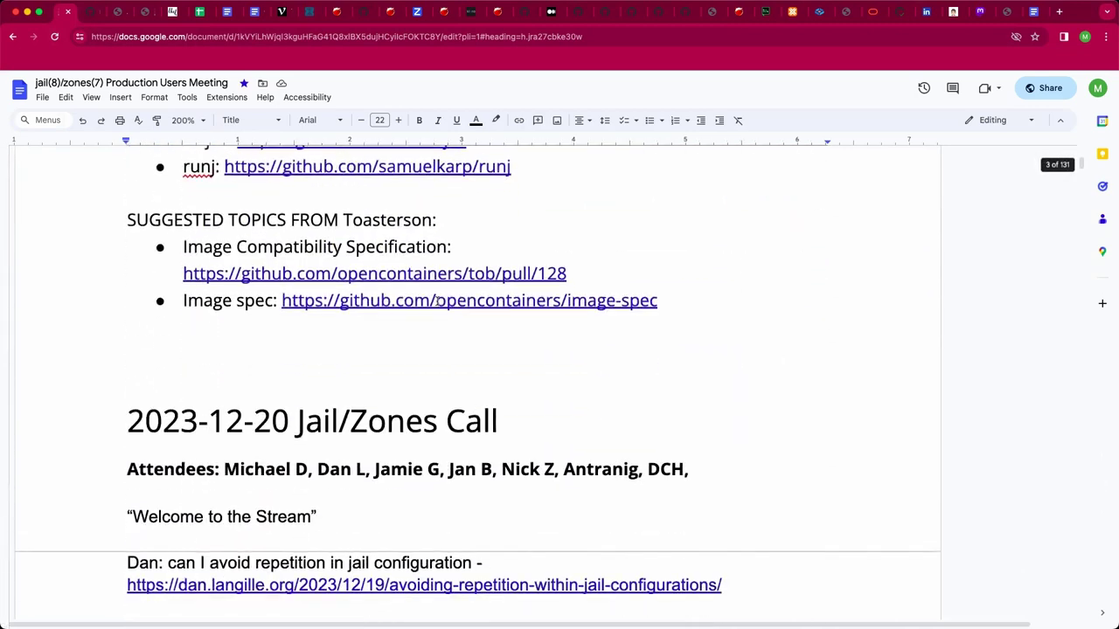
pyautogui.scroll(-12, 437, 301)
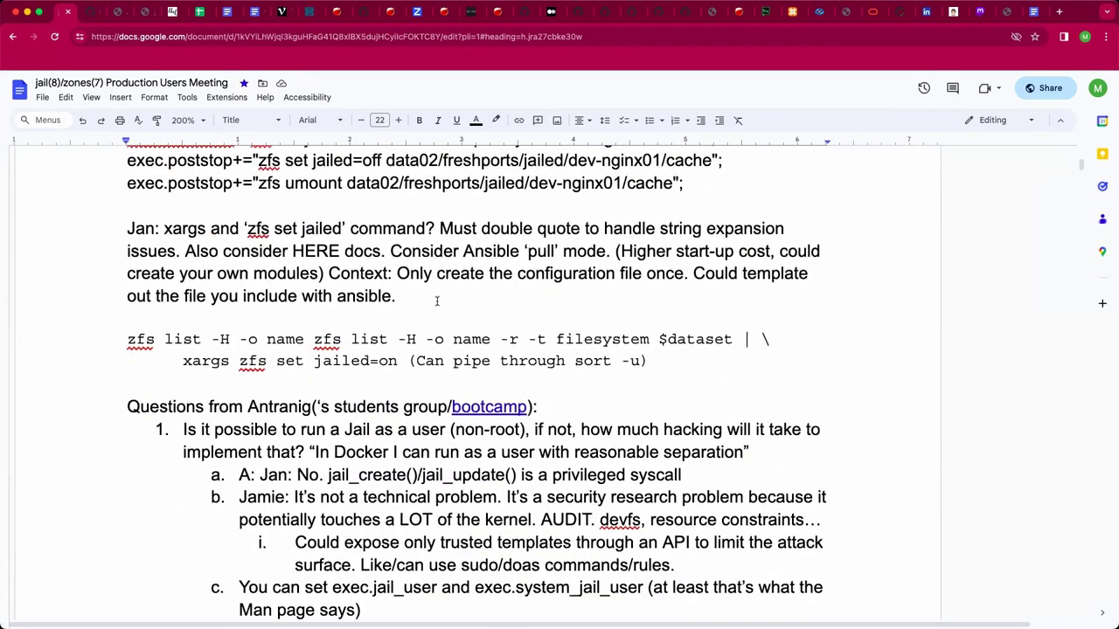
pyautogui.scroll(-10, 437, 300)
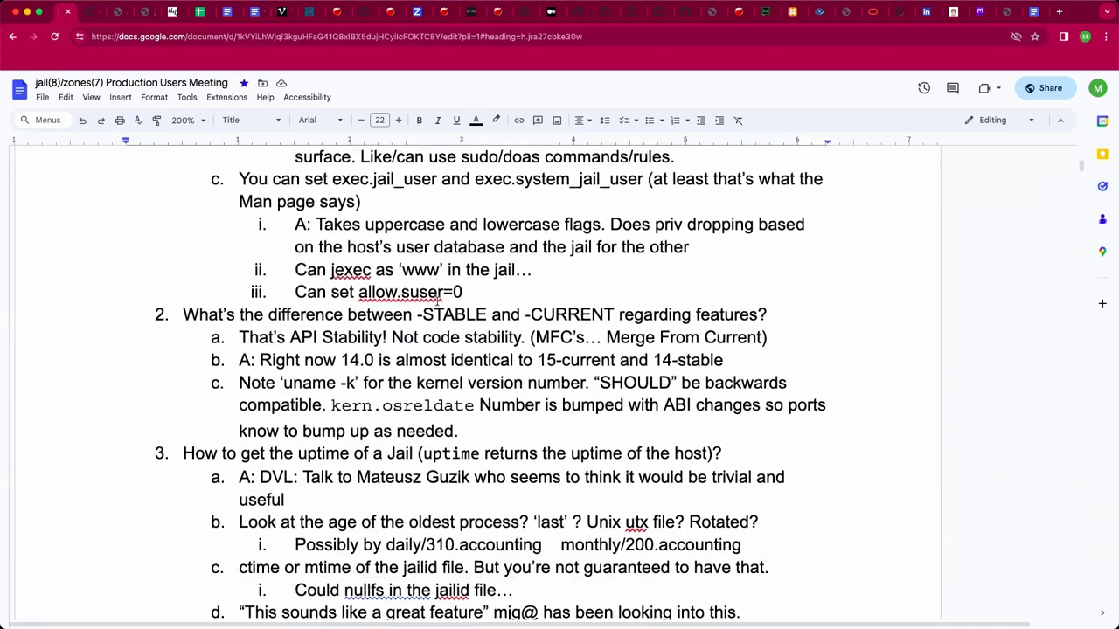
pyautogui.scroll(-8, 436, 297)
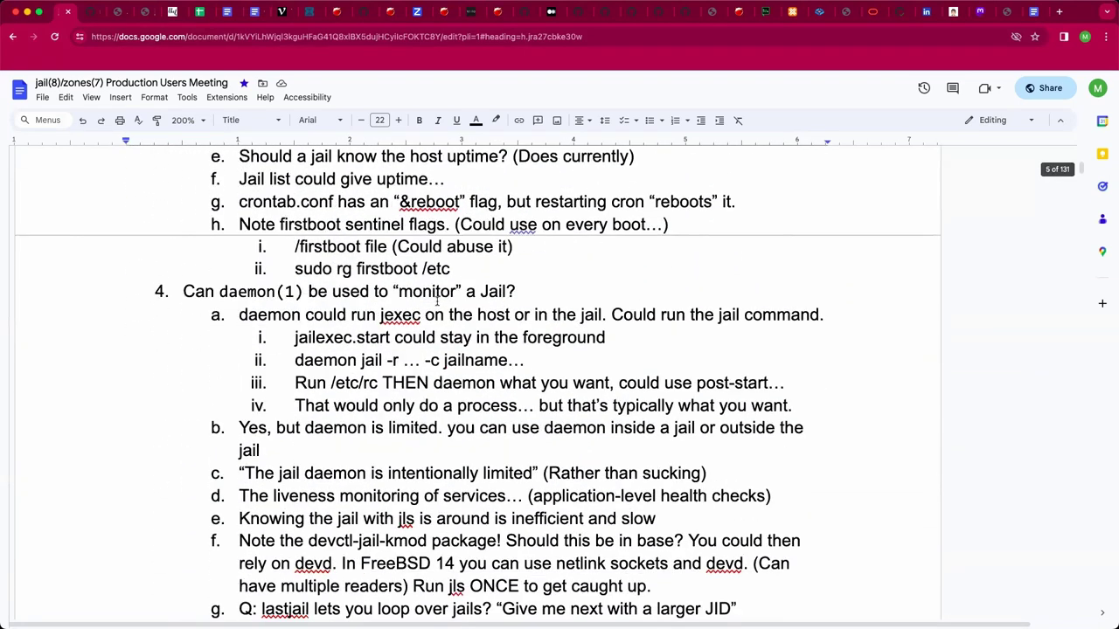
pyautogui.scroll(-15, 438, 302)
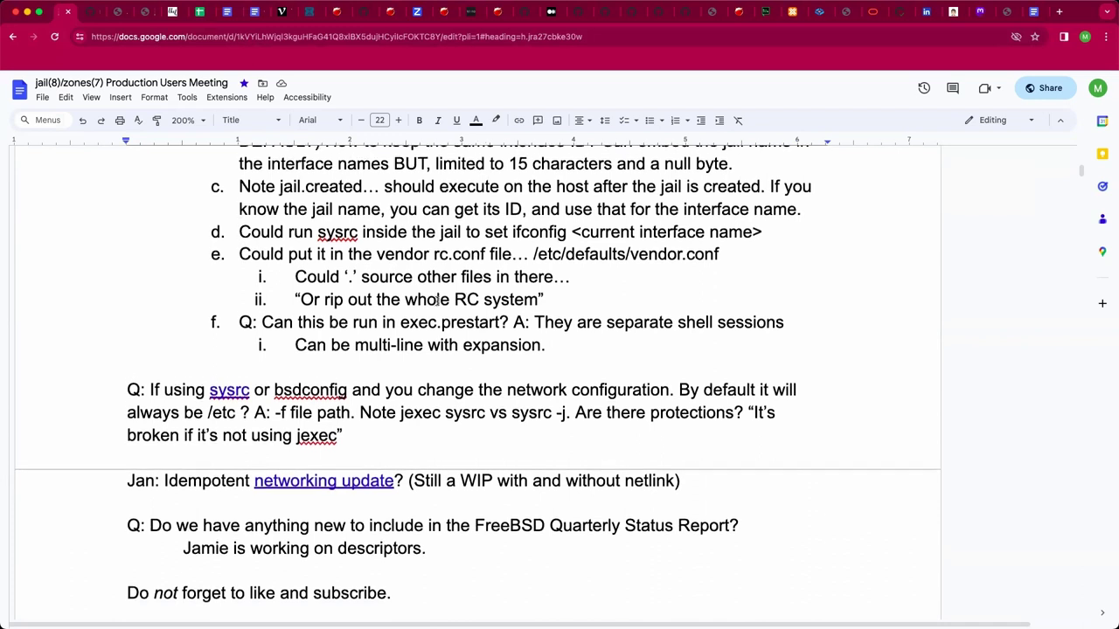
pyautogui.scroll(-2, 437, 299)
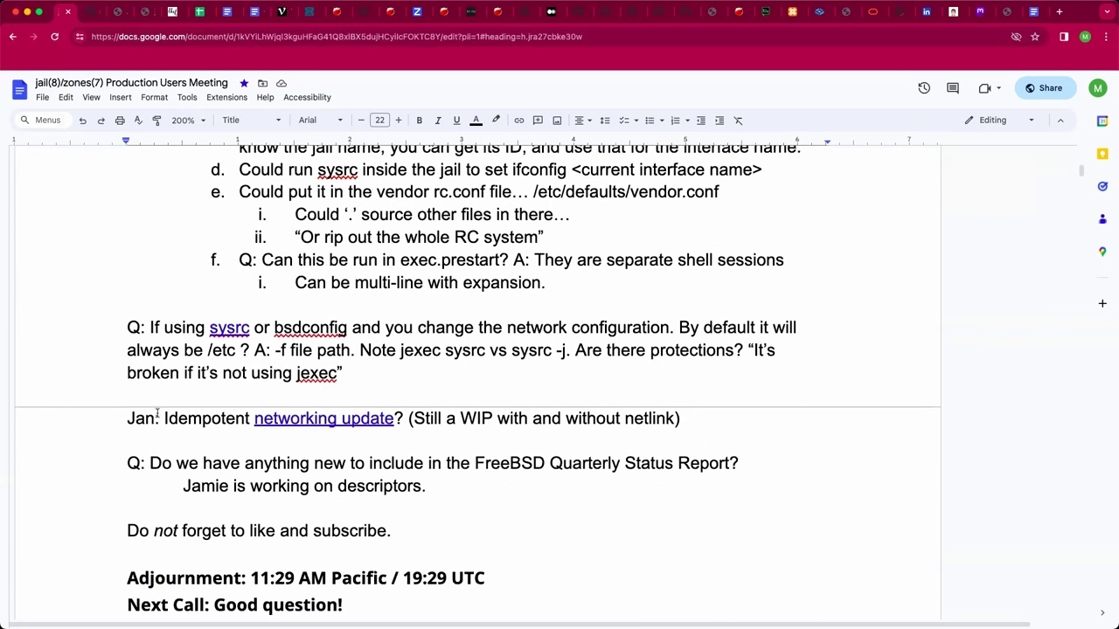
pyautogui.tripleClick(109, 425)
pyautogui.press('super+c')
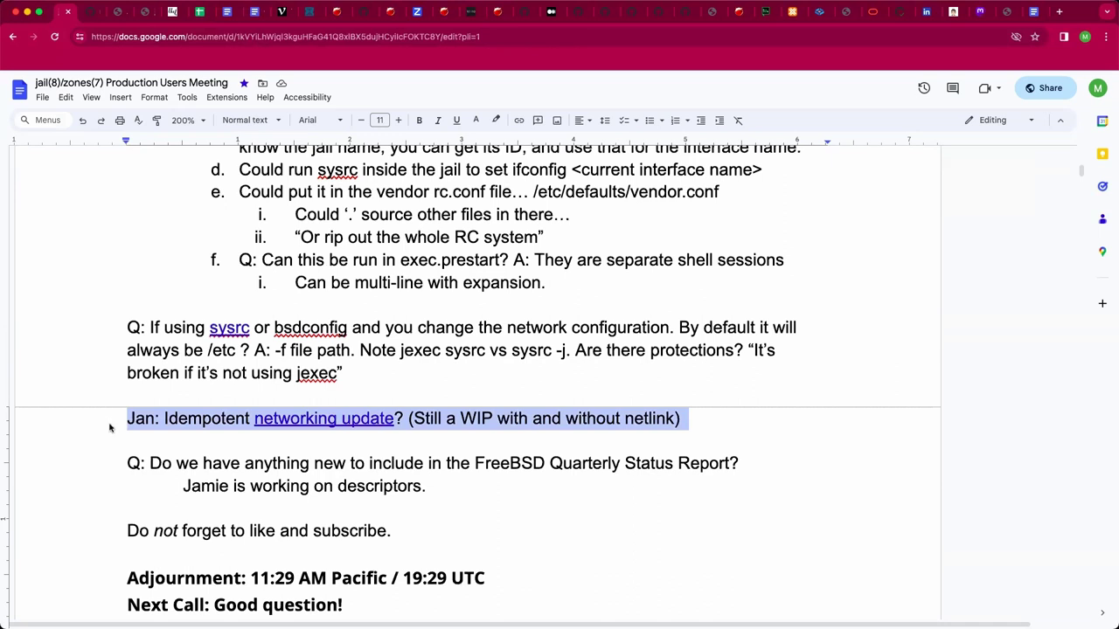
# Step: Return to the call notes, remove the extra blank lines and paste the copied line below the network handling note
pyautogui.hotkey('ctrl', 'shift', 'Tab')
pyautogui.press('BackSpace')
pyautogui.press('BackSpace')
pyautogui.press('BackSpace')
pyautogui.press('BackSpace')
pyautogui.press('BackSpace')
pyautogui.press('BackSpace')
pyautogui.press('BackSpace')
pyautogui.press('super+v')
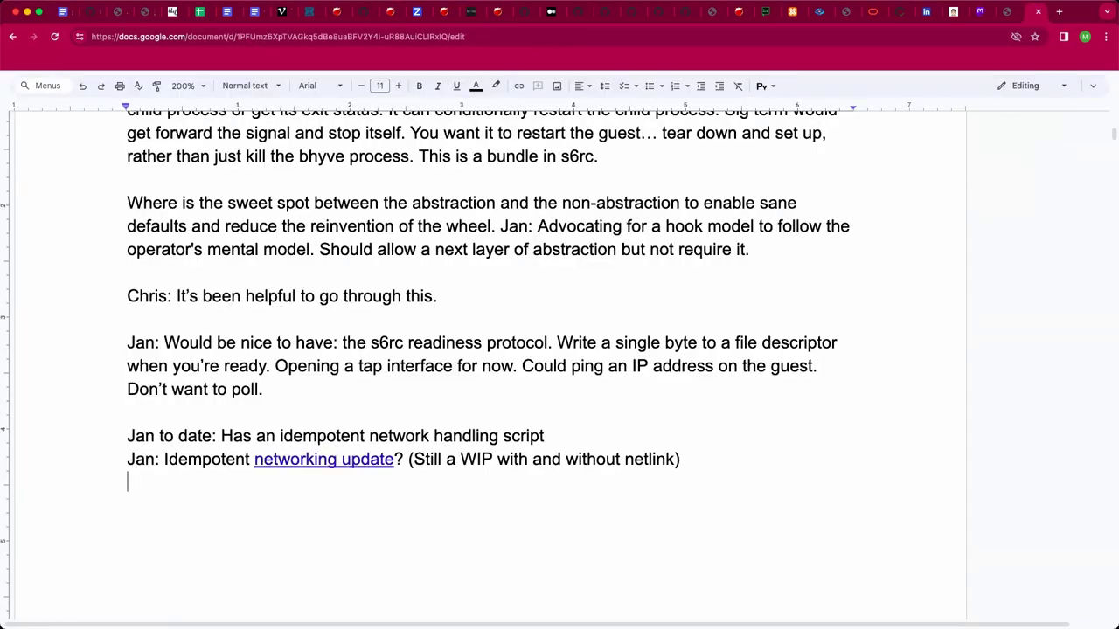
# Step: Merge the pasted line into the note above, deleting duplicate wording to read "Has an idempotent networking update? (Still a WIP with and without netlink)"
pyautogui.click(128, 459)
pyautogui.press('Right')
pyautogui.press('Right')
pyautogui.press('Right')
pyautogui.press('Right')
pyautogui.press('BackSpace')
pyautogui.press('BackSpace')
pyautogui.press('BackSpace')
pyautogui.press('BackSpace')
pyautogui.press('BackSpace')
pyautogui.press('BackSpace')
pyautogui.press('BackSpace')
pyautogui.press('BackSpace')
pyautogui.press('BackSpace')
pyautogui.press('BackSpace')
pyautogui.press('BackSpace')
pyautogui.press('BackSpace')
pyautogui.press('BackSpace')
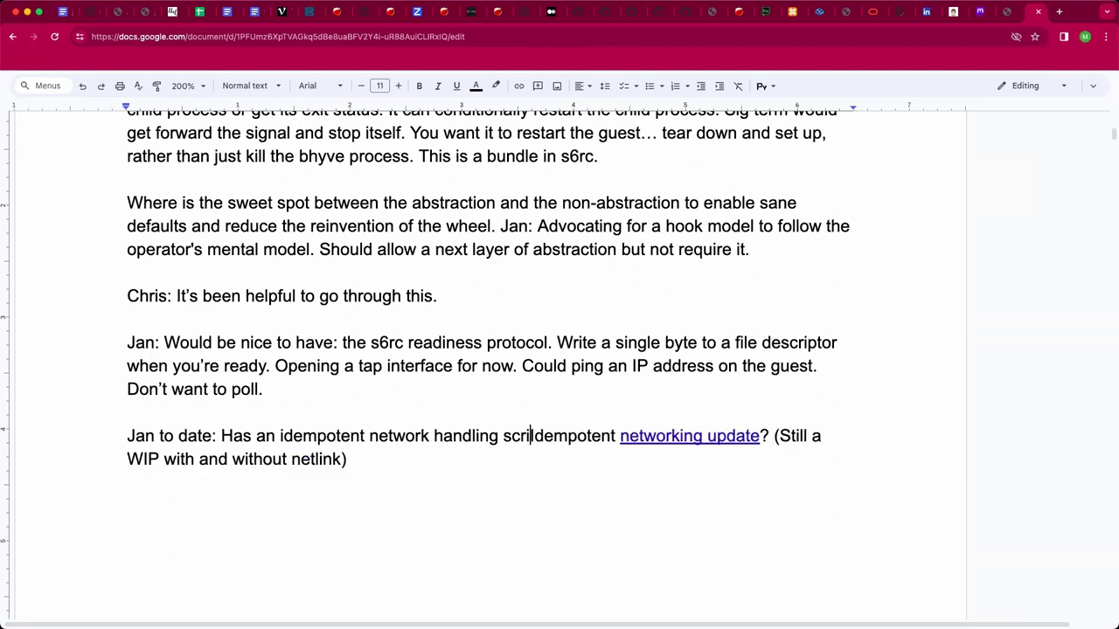
pyautogui.press('BackSpace')
pyautogui.press('BackSpace')
pyautogui.press('BackSpace')
pyautogui.press('BackSpace')
pyautogui.press('BackSpace')
pyautogui.press('BackSpace')
pyautogui.press('BackSpace')
pyautogui.press('BackSpace')
pyautogui.press('BackSpace')
pyautogui.press('BackSpace')
pyautogui.press('BackSpace')
pyautogui.press('BackSpace')
pyautogui.press('BackSpace')
pyautogui.press('BackSpace')
pyautogui.press('BackSpace')
pyautogui.press('BackSpace')
pyautogui.press('BackSpace')
pyautogui.press('BackSpace')
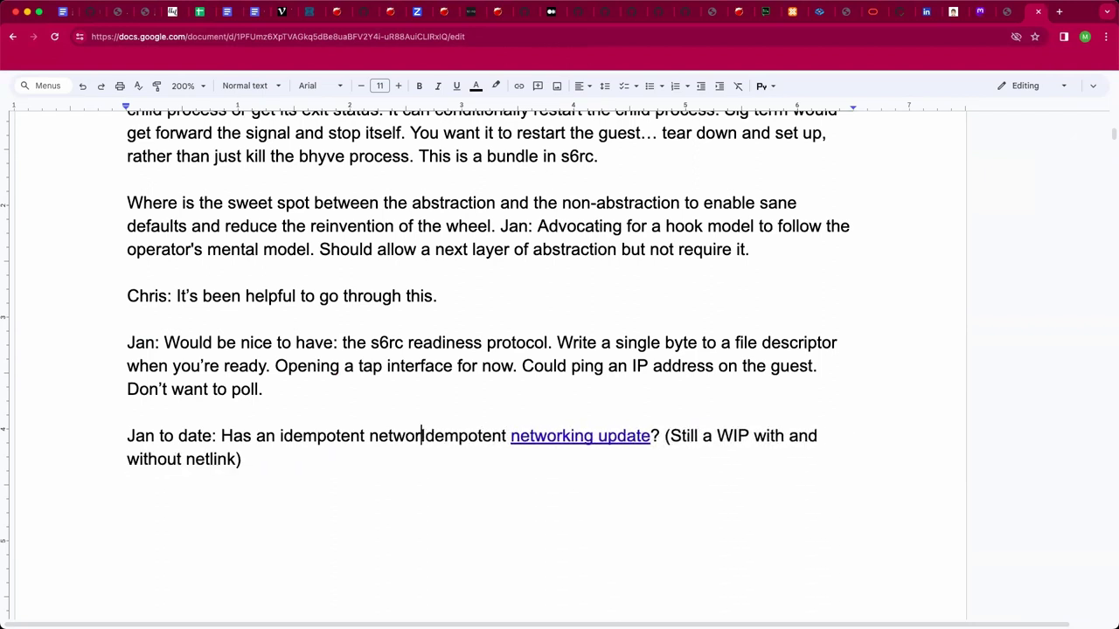
pyautogui.press('BackSpace')
pyautogui.press('BackSpace')
pyautogui.press('BackSpace')
pyautogui.press('BackSpace')
pyautogui.press('BackSpace')
pyautogui.press('BackSpace')
pyautogui.press('BackSpace')
pyautogui.press('BackSpace')
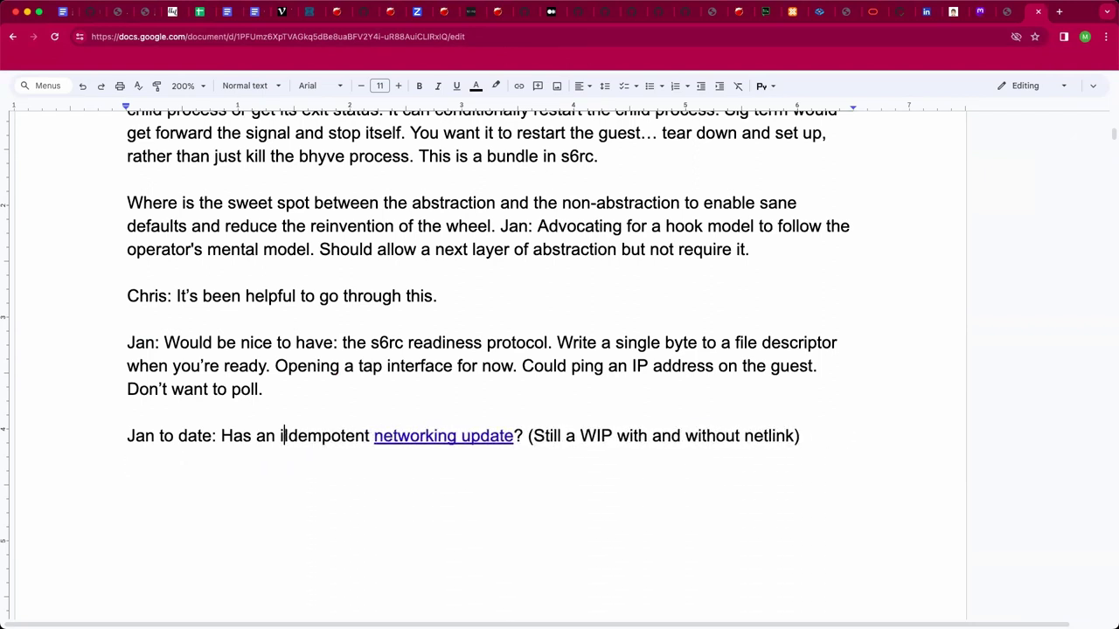
pyautogui.press('Delete')
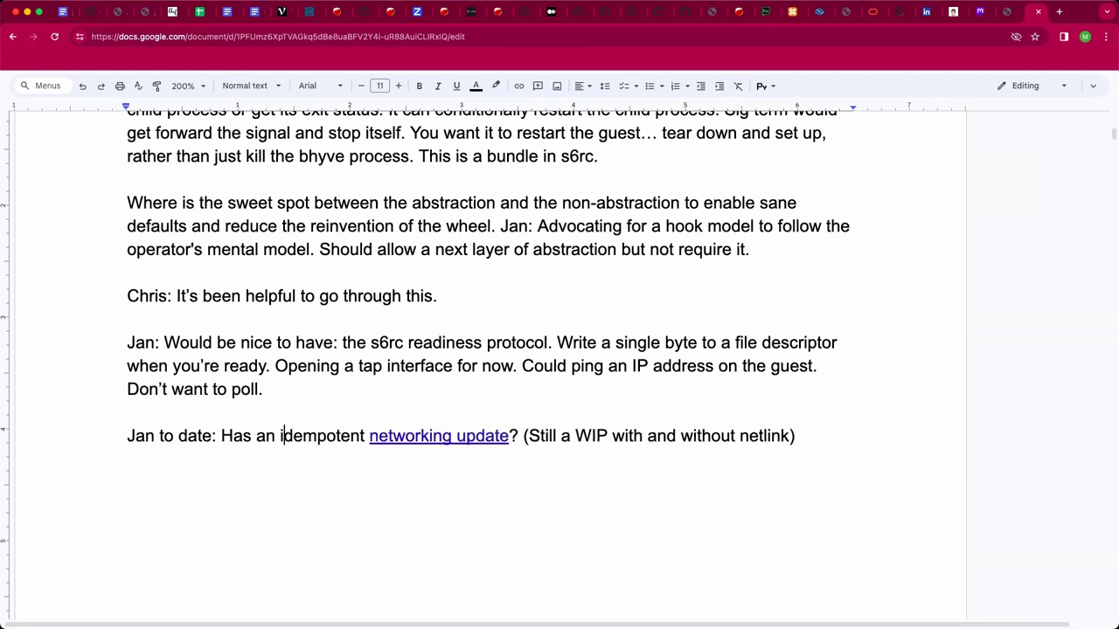
# Step: Add an indented line below the networking update note reading "Envisions one command similar to ifconfig"
pyautogui.click(796, 435)
pyautogui.press('Return')
pyautogui.press('Up')
pyautogui.press('Down')
pyautogui.press('Tab')
pyautogui.write('Envisions one ')
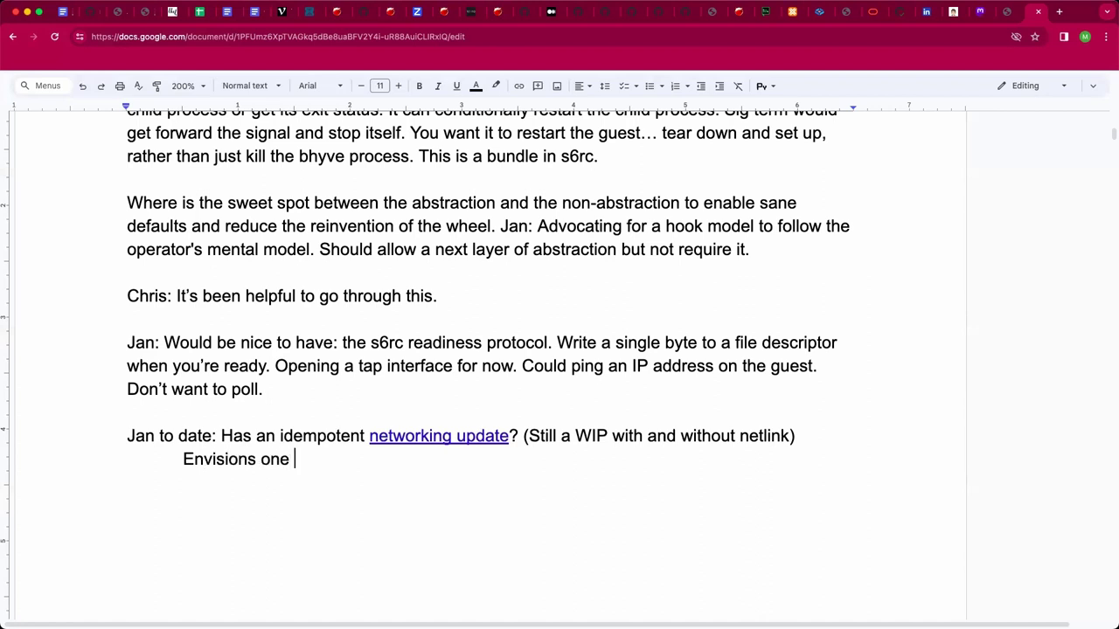
pyautogui.write('command ')
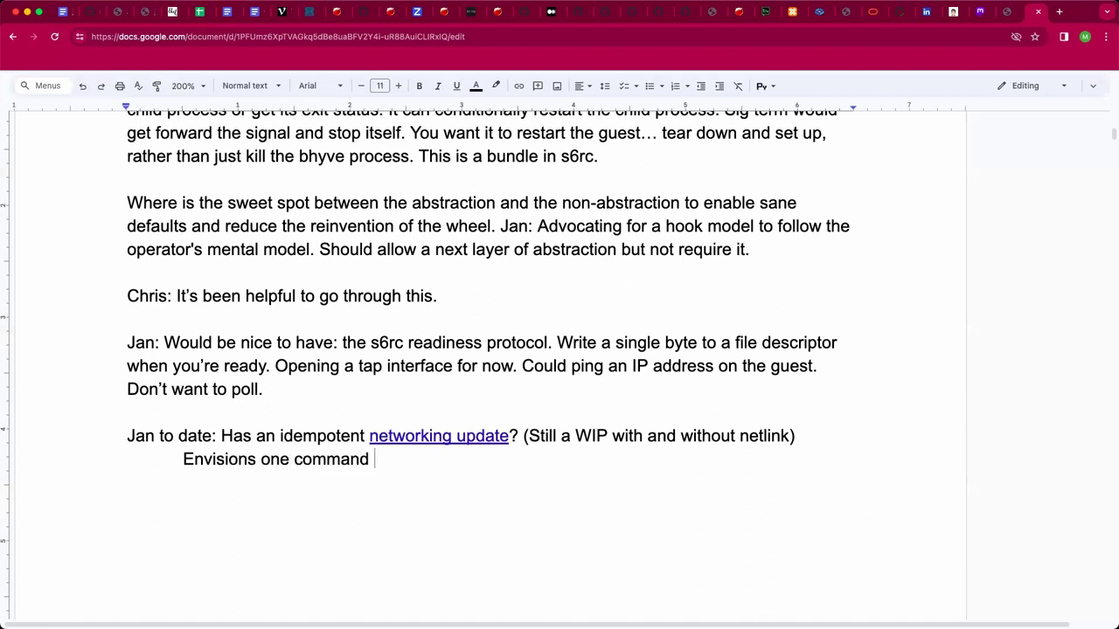
pyautogui.write('similar to ifconfig')
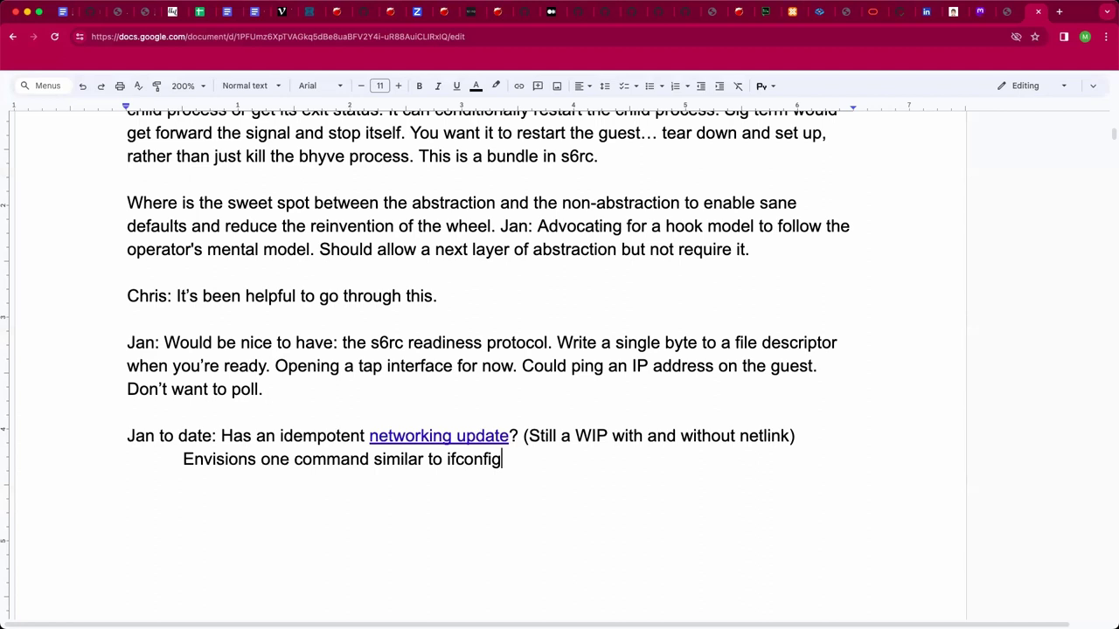
# Step: Extend the ifconfig note with ": You say the state you want a part of the system to be in, such as “clone interface”."
pyautogui.write(': T')
pyautogui.press('BackSpace')
pyautogui.write('You say the state')
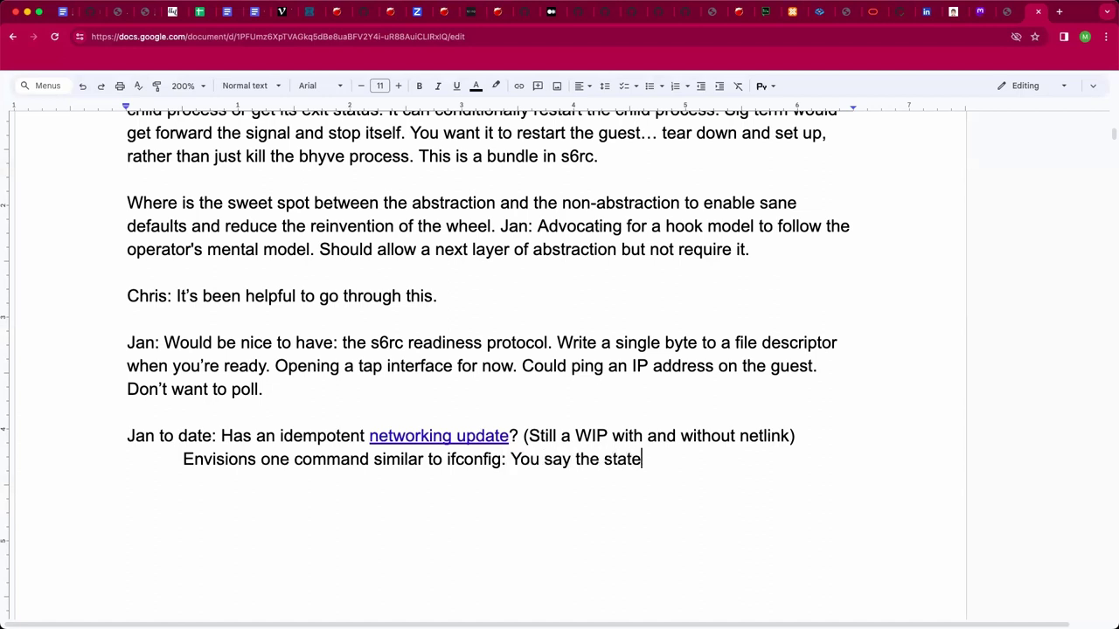
pyautogui.write(' you want a part of the ')
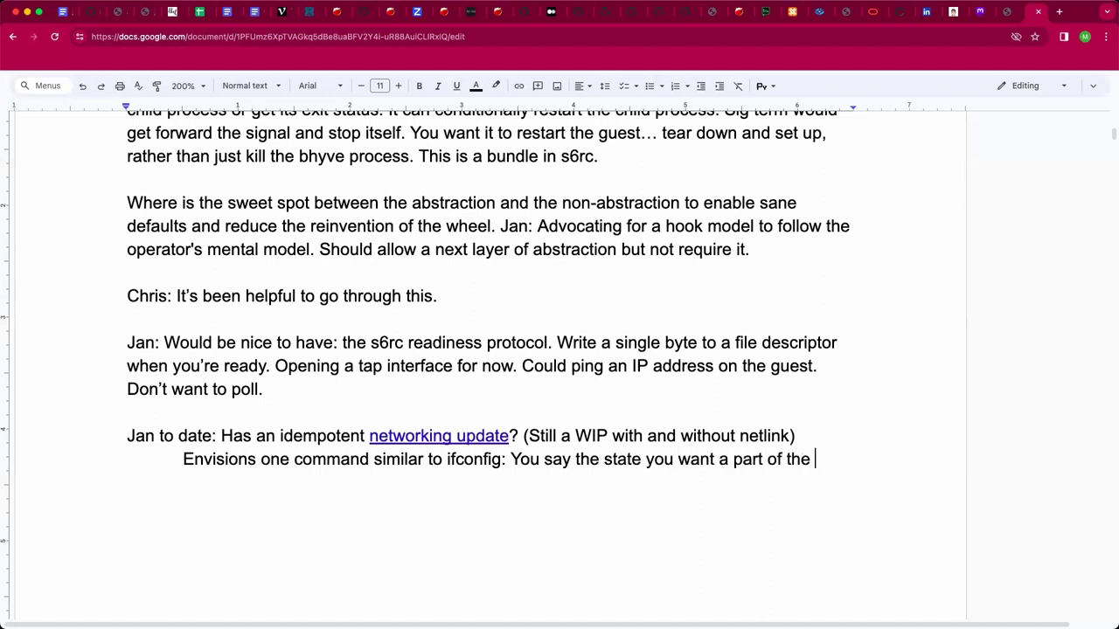
pyautogui.write('system to be in')
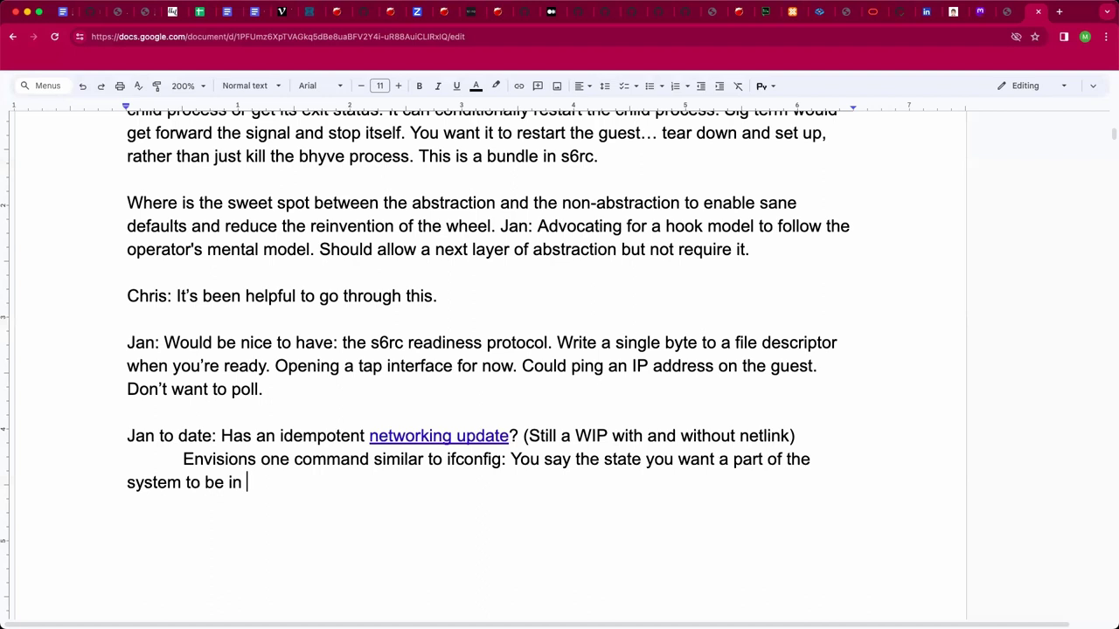
pyautogui.press('BackSpace')
pyautogui.write(', such as "clone interface"')
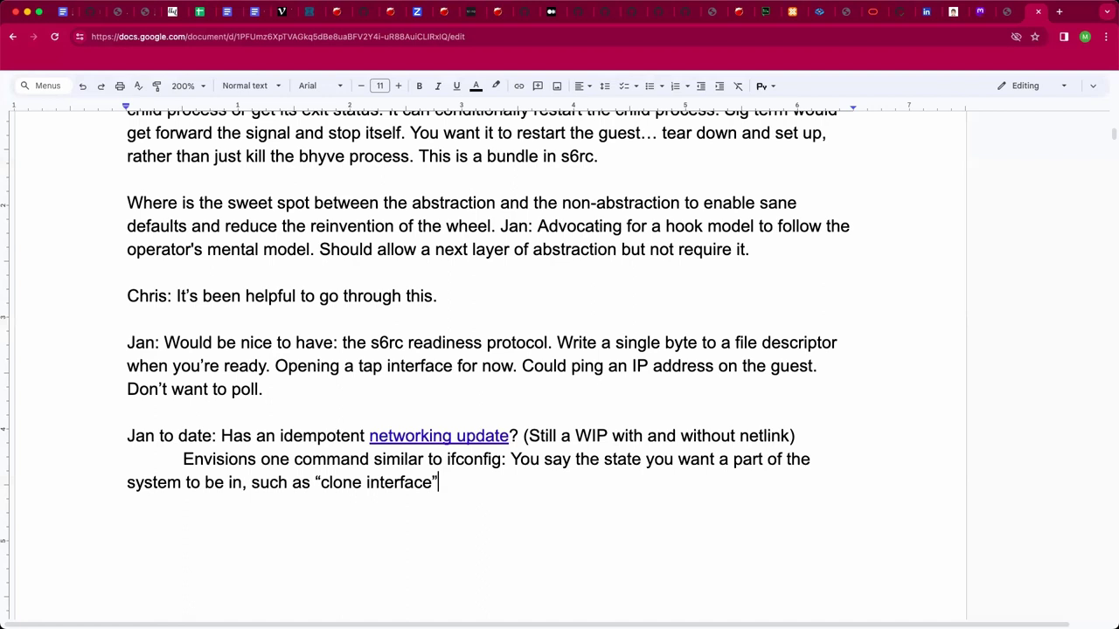
pyautogui.write('.')
# Step: Append the example “I want a bridge named bridge0, a tap named tap0, I want this bridge a member of this bridge, and the bridge up…”
pyautogui.write('“I want a bridge ')
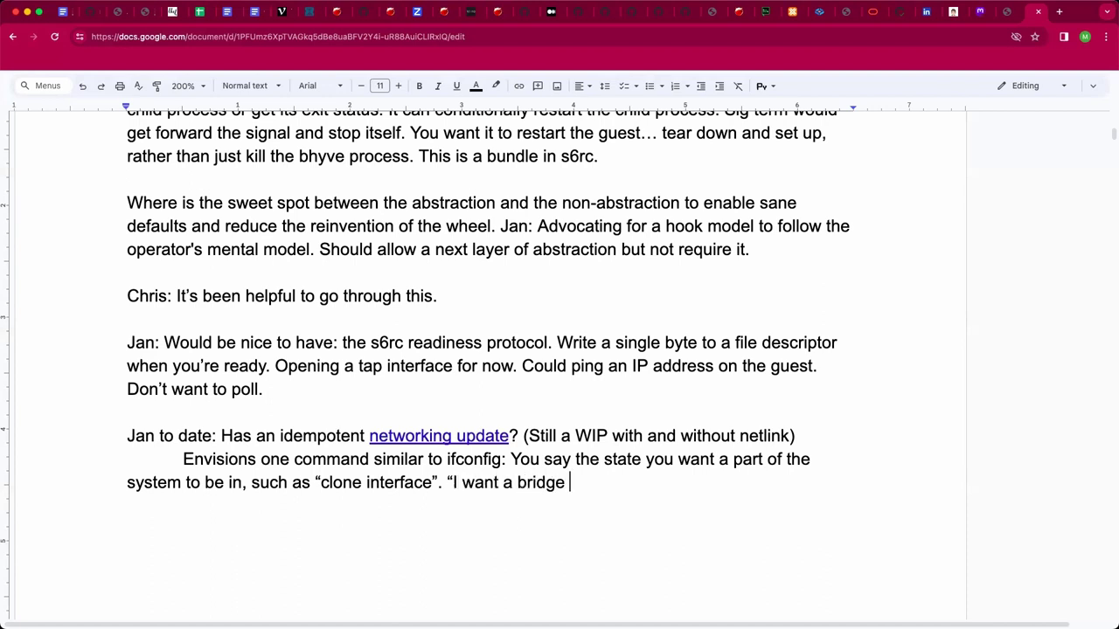
pyautogui.write('named bridge0, a ta')
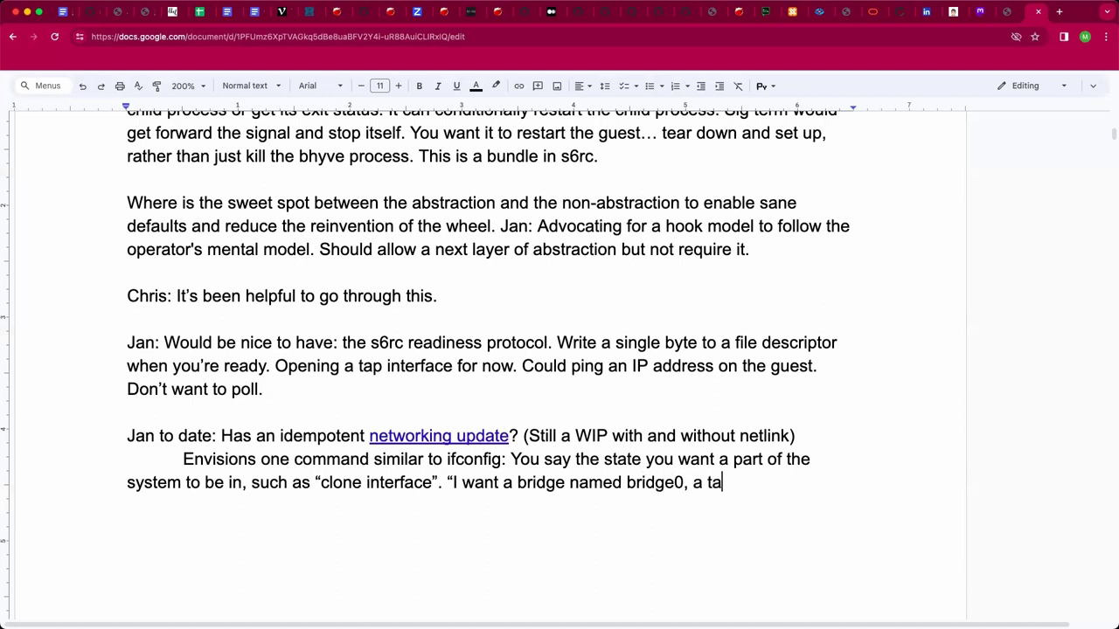
pyautogui.write('p named tap')
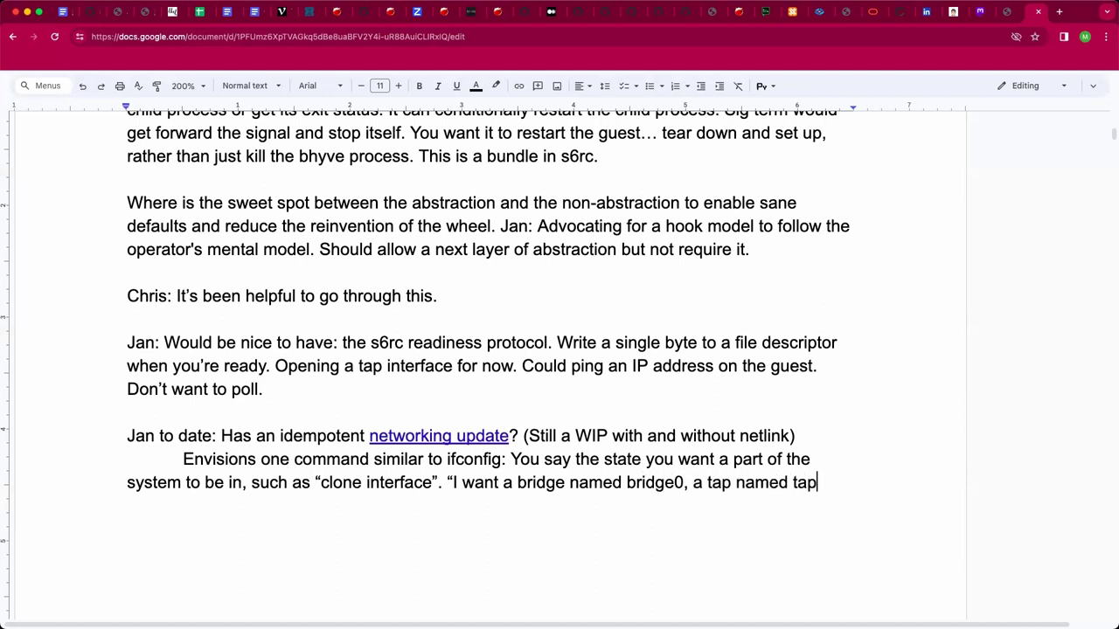
pyautogui.write('0, I want this bridg')
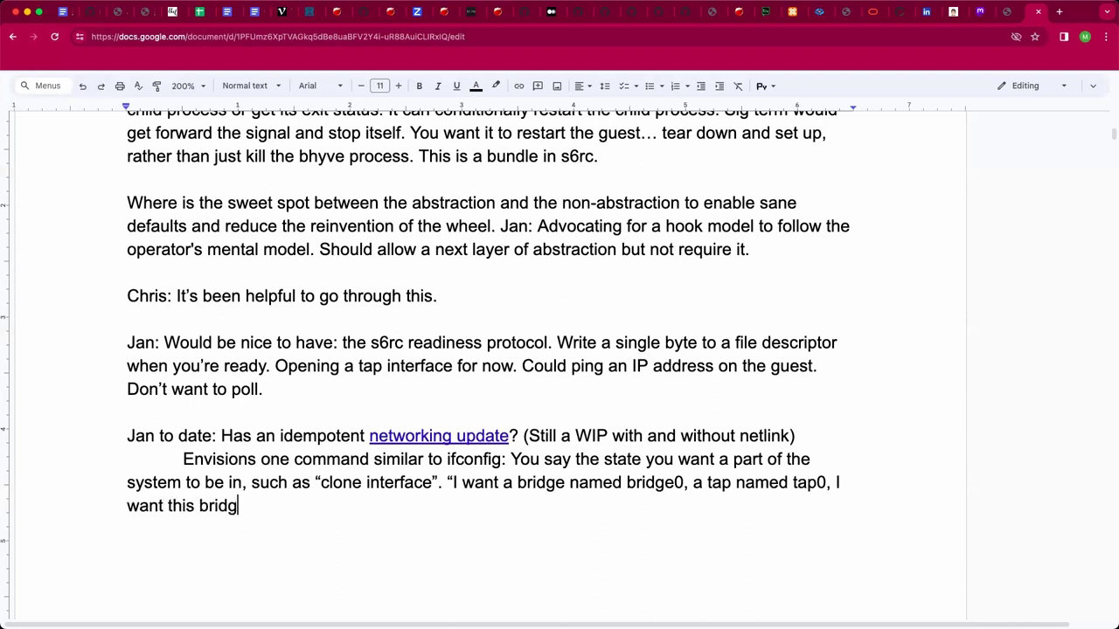
pyautogui.write('e a member of th')
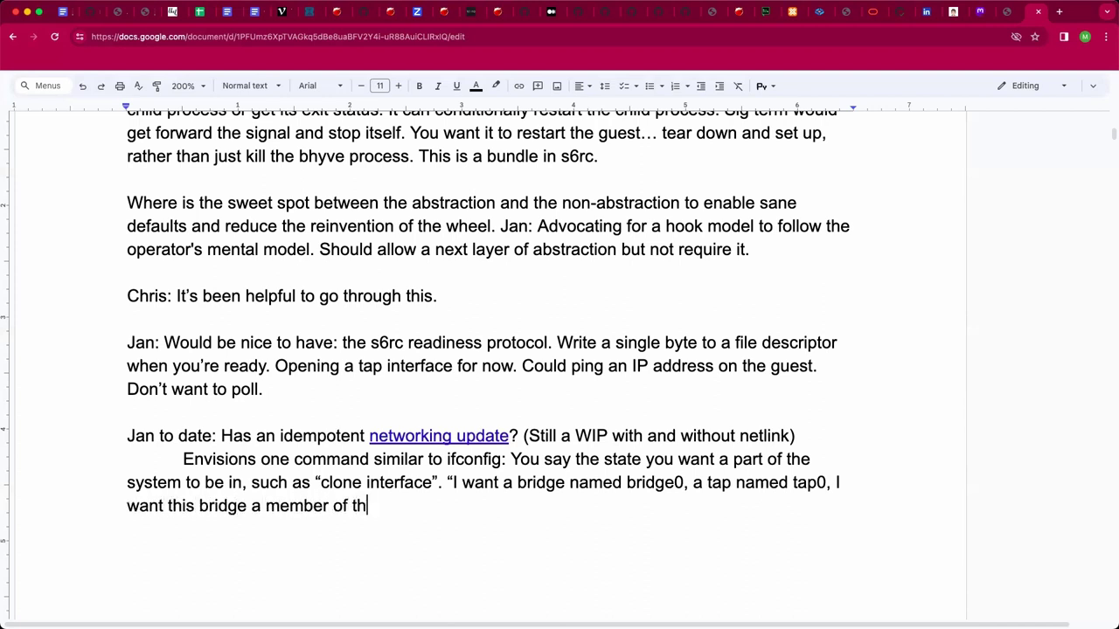
pyautogui.write('is bridge')
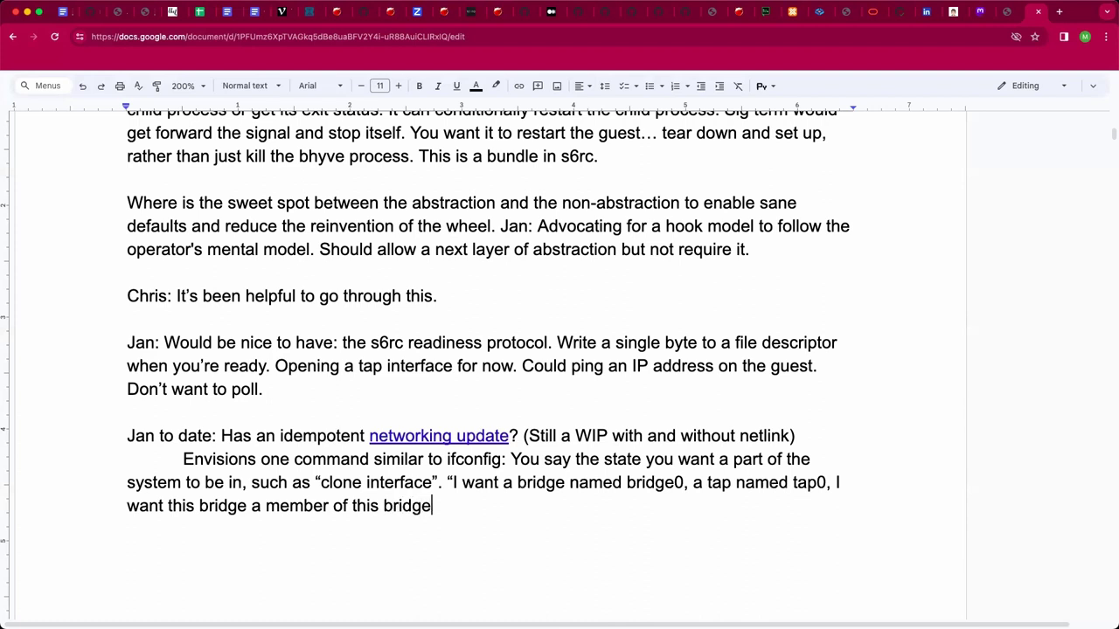
pyautogui.write('.')
pyautogui.press('BackSpace')
pyautogui.write(', and the bridge up"')
pyautogui.press('BackSpace')
pyautogui.write('..."')
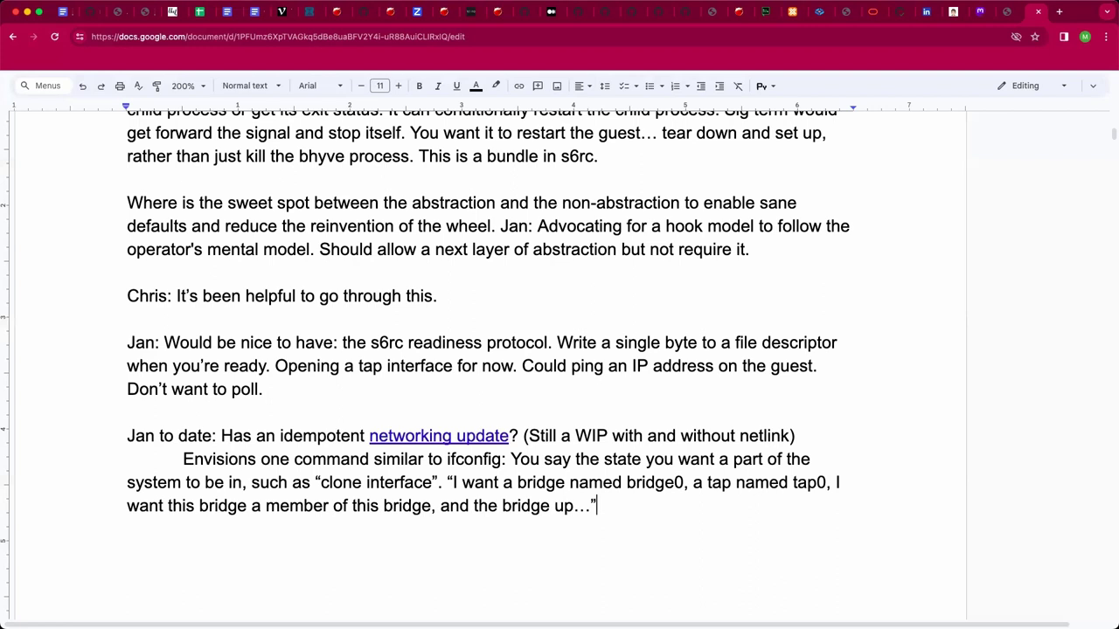
# Step: Add an indented line below the bridge example reading "Need an open-ended state machine?", followed by a blank line and a new unindented line
pyautogui.press('Return')
pyautogui.press('Tab')
pyautogui.write('Need an ')
pyautogui.write('open')
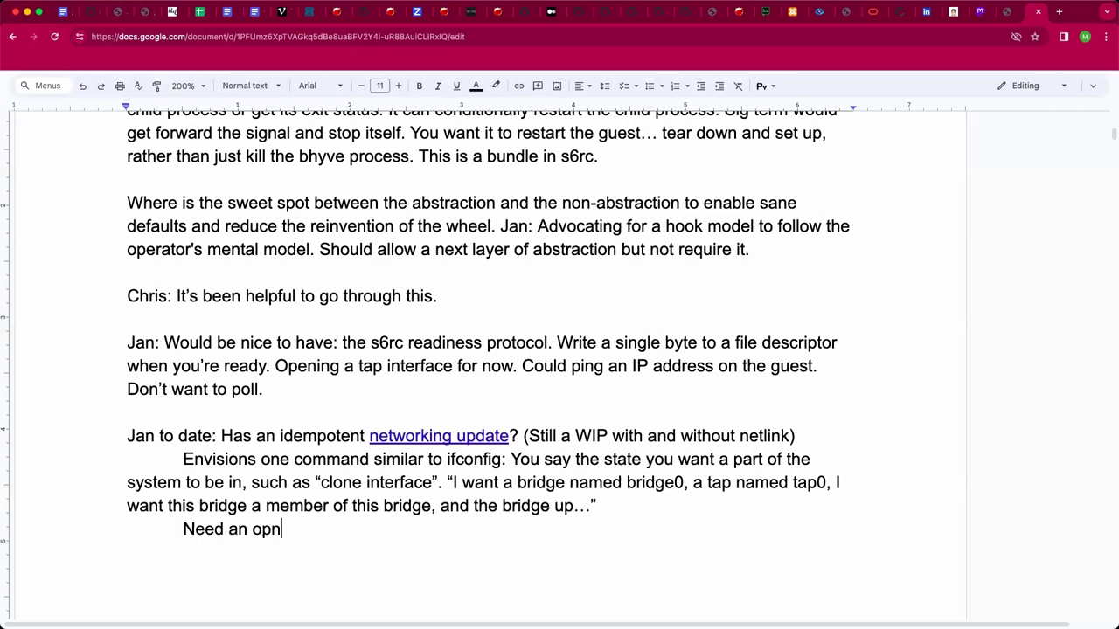
pyautogui.press('BackSpace')
pyautogui.write('en-ended s')
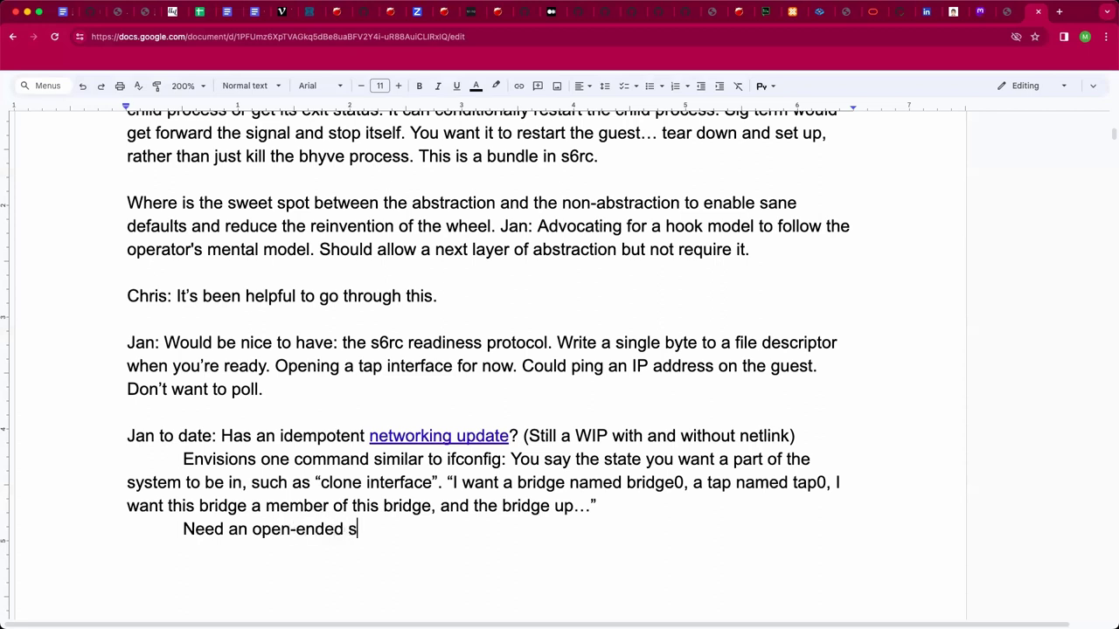
pyautogui.write('tate machine? ')
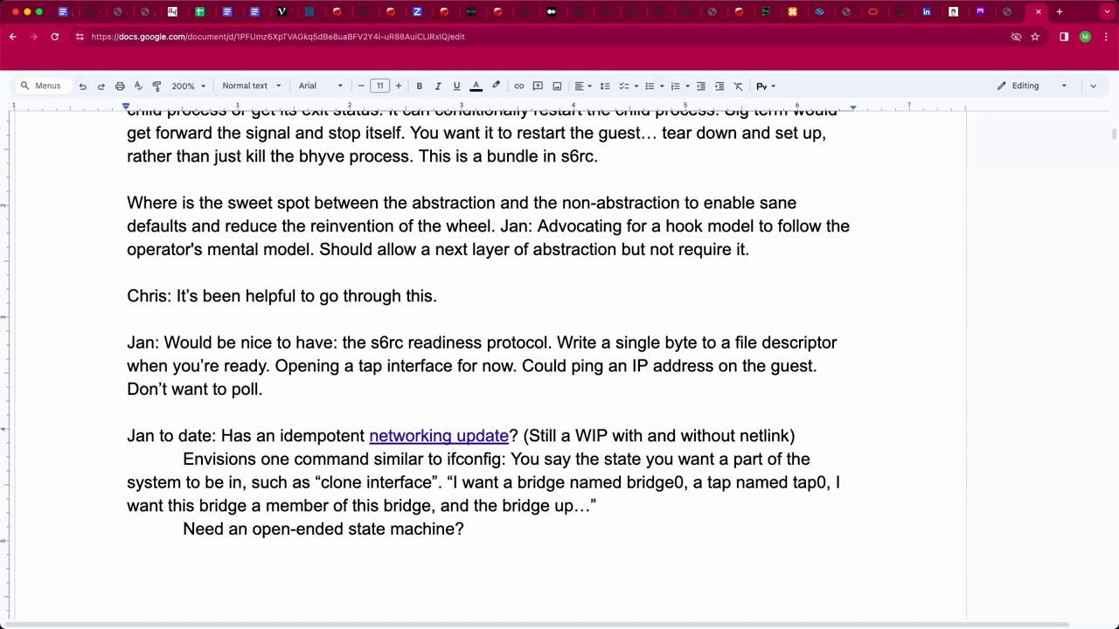
pyautogui.write('Bu')
pyautogui.press('BackSpace')
pyautogui.press('BackSpace')
pyautogui.press('Return')
pyautogui.press('Return')
pyautogui.press('BackSpace')
pyautogui.press('Return')
pyautogui.press('Tab')
pyautogui.press('BackSpace')
pyautogui.press('Return')
pyautogui.scroll(-2, 488, 350)
pyautogui.scroll(-4, 488, 349)
pyautogui.scroll(1, 769, 476)
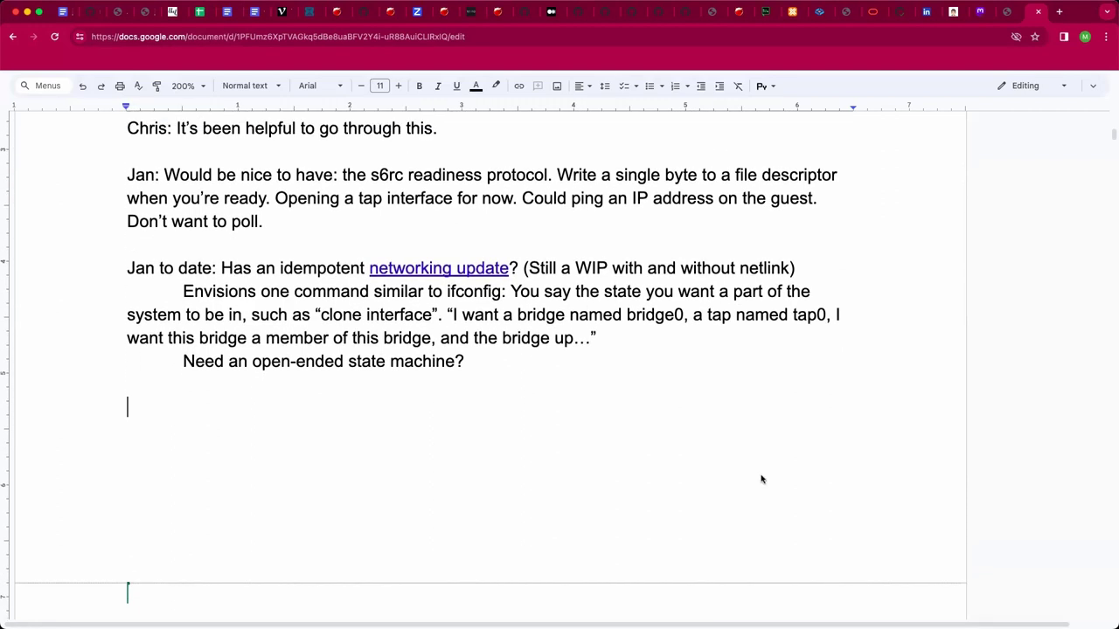
pyautogui.write('Action items:')
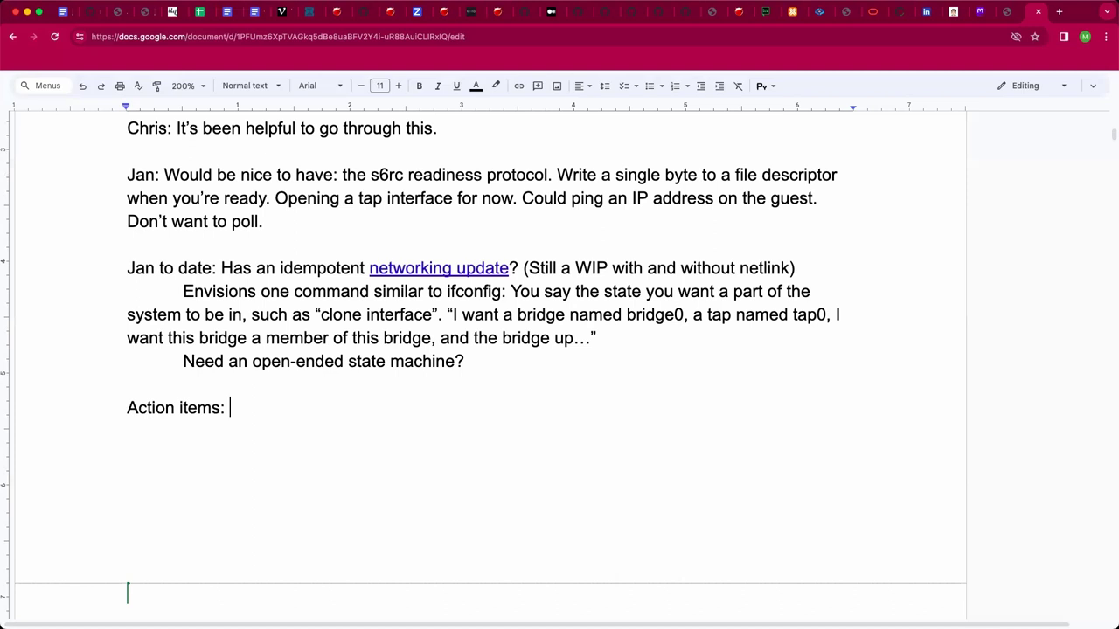
pyautogui.write('Wa')
pyautogui.press('BackSpace')
pyautogui.press('BackSpace')
pyautogui.write('Sugg')
pyautogui.write('e')
pyautogui.press('BackSpace')
pyautogui.press('BackSpace')
pyautogui.press('BackSpace')
pyautogui.press('BackSpace')
pyautogui.press('BackSpace')
pyautogui.press('BackSpace')
pyautogui.press('BackSpace')
pyautogui.press('BackSpace')
pyautogui.press('BackSpace')
pyautogui.press('BackSpace')
pyautogui.press('BackSpace')
pyautogui.press('BackSpace')
pyautogui.press('BackSpace')
pyautogui.press('BackSpace')
pyautogui.press('BackSpace')
pyautogui.press('BackSpace')
pyautogui.press('BackSpace')
pyautogui.press('BackSpace')
pyautogui.press('BackSpace')
# Step: Start a numbered list with the first item "Human-friendly configuration file, likely libucl with bhyve-specific macros"
pyautogui.press('super+shift+7')
pyautogui.write('Human-re')
pyautogui.press('BackSpace')
pyautogui.press('BackSpace')
pyautogui.write('friendly ')
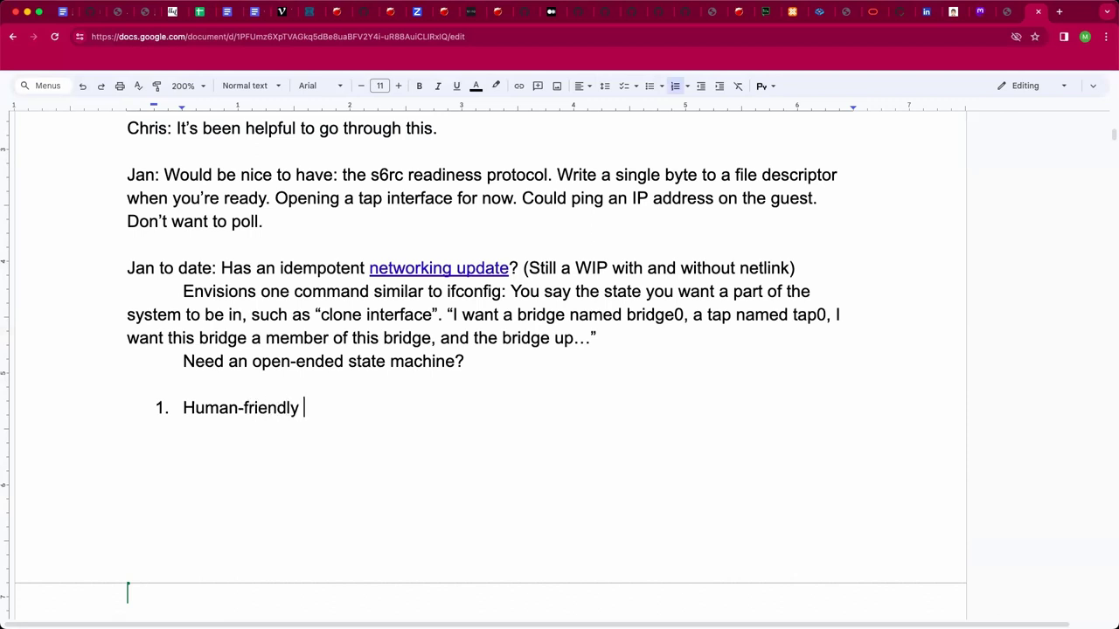
pyautogui.write('configuration file')
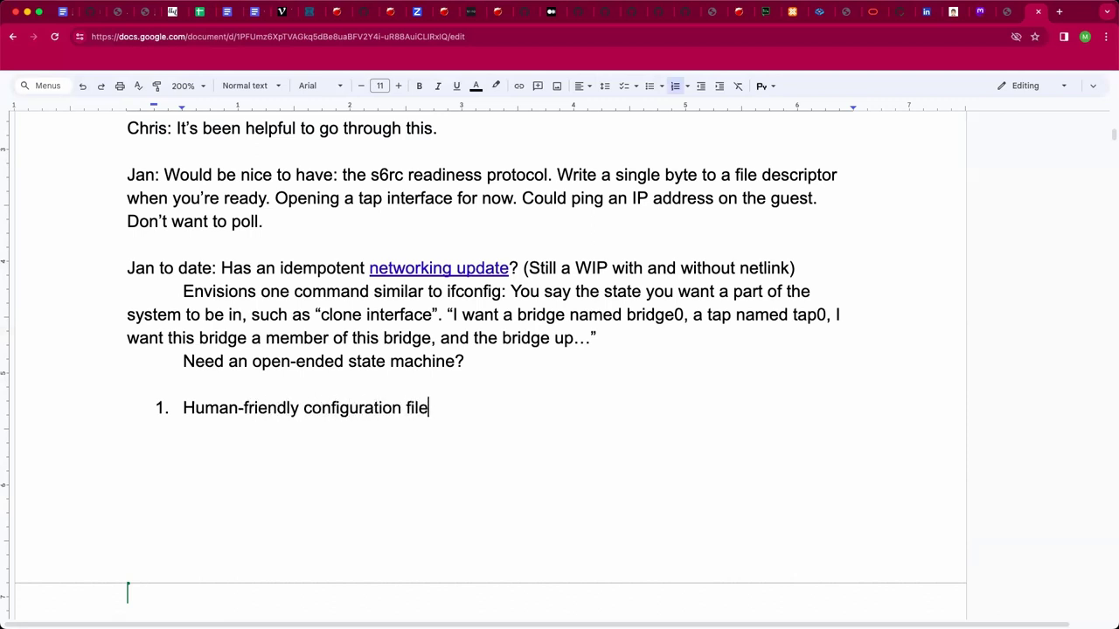
pyautogui.write(', like')
pyautogui.write('ly libu')
pyautogui.press('BackSpace')
pyautogui.write('libucl with ')
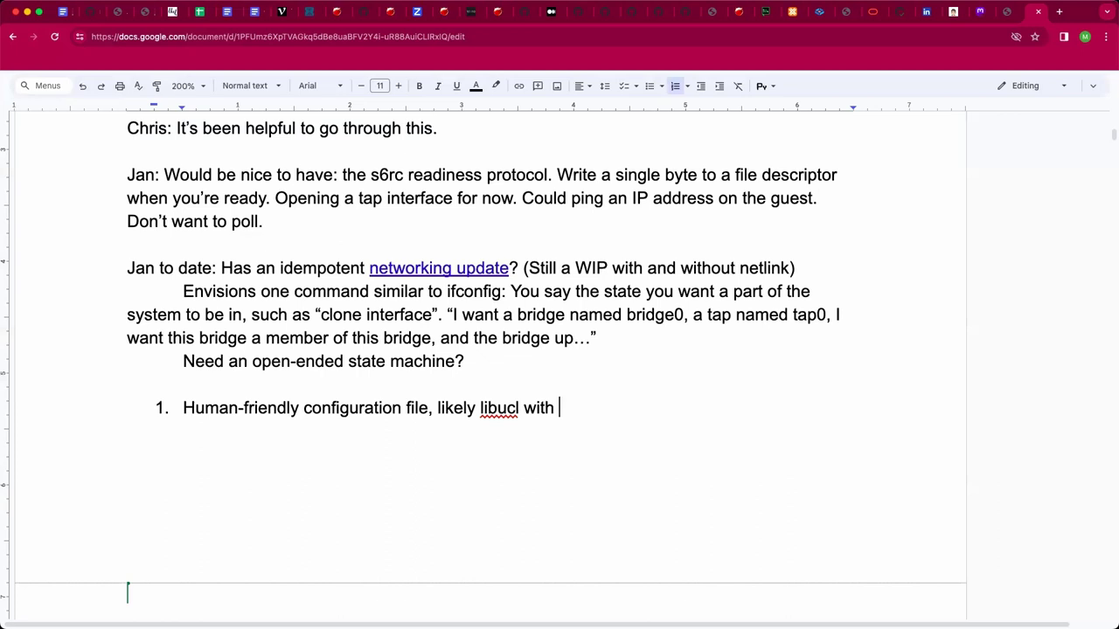
pyautogui.write('bhyve-specific ')
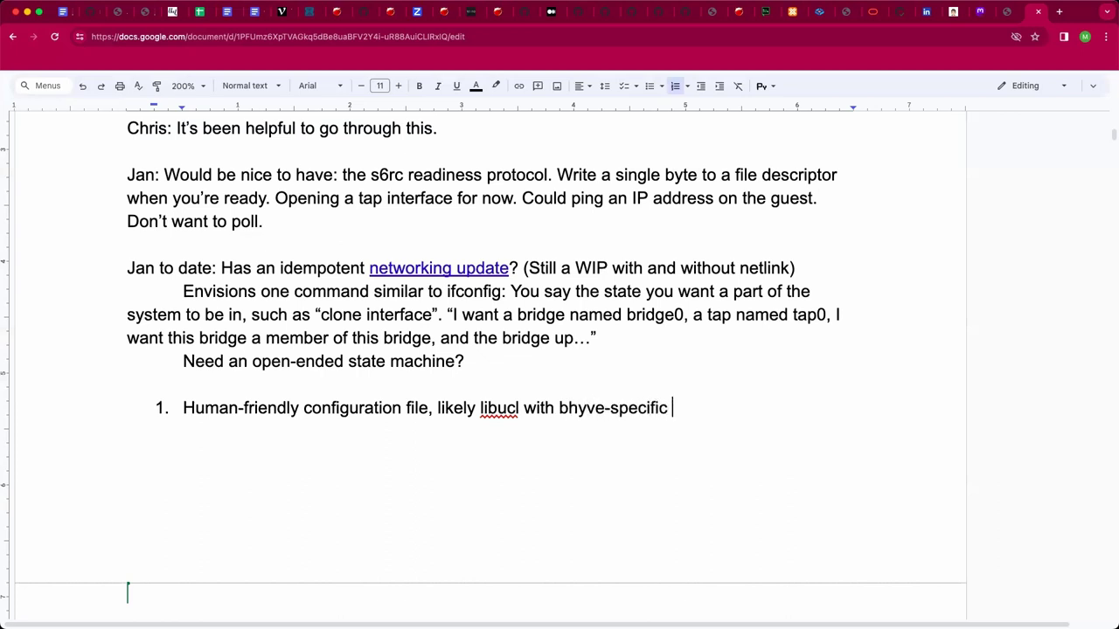
pyautogui.write('macros')
# Step: Add a second numbered item reading "Need an easy command to"
pyautogui.press('Return')
pyautogui.write('Need a n easy t')
pyautogui.write('ommand to')
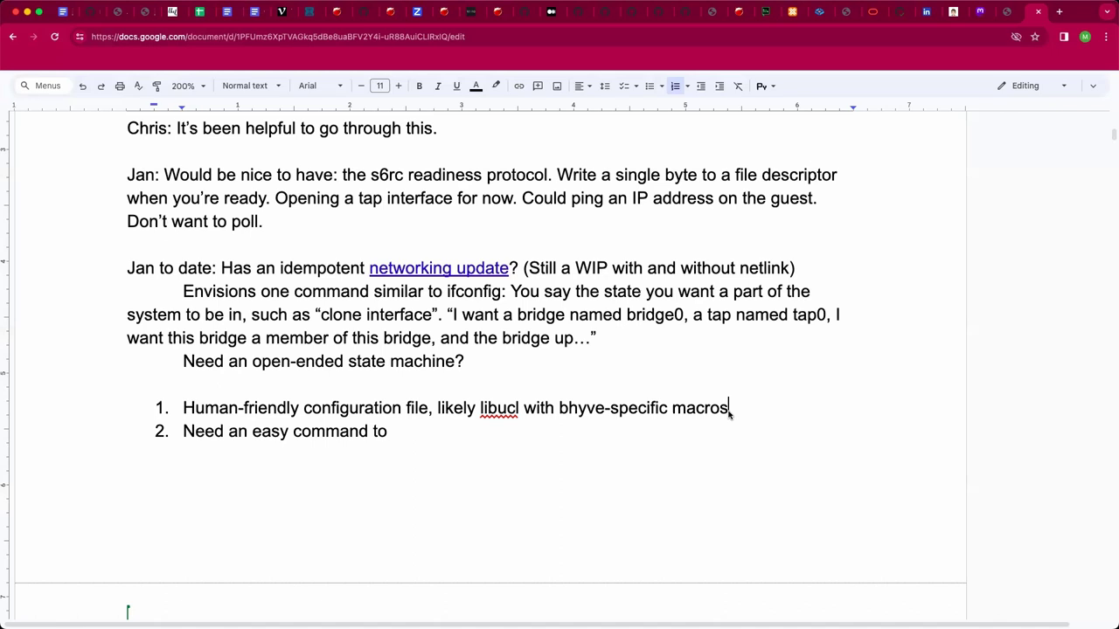
# Step: Add a sub-item under the configuration file item reading "Would describe"
pyautogui.press('Return')
pyautogui.press('Tab')
pyautogui.write('Would describe')
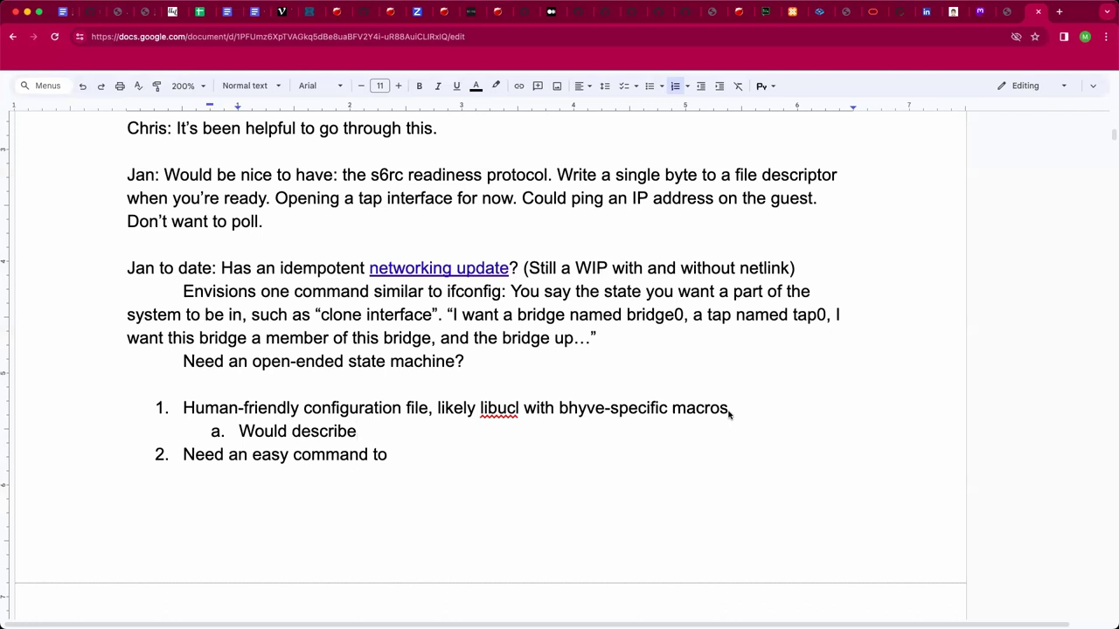
# Step: Clear the "Would describe" text, keeping the empty sub-item under the configuration file item
pyautogui.press('Down')
pyautogui.press('End')
pyautogui.press('BackSpace')
pyautogui.press('BackSpace')
pyautogui.press('BackSpace')
pyautogui.press('BackSpace')
pyautogui.press('BackSpace')
pyautogui.press('BackSpace')
pyautogui.press('BackSpace')
pyautogui.press('BackSpace')
pyautogui.press('BackSpace')
pyautogui.press('BackSpace')
pyautogui.press('BackSpace')
pyautogui.press('BackSpace')
pyautogui.press('BackSpace')
pyautogui.press('BackSpace')
pyautogui.press('BackSpace')
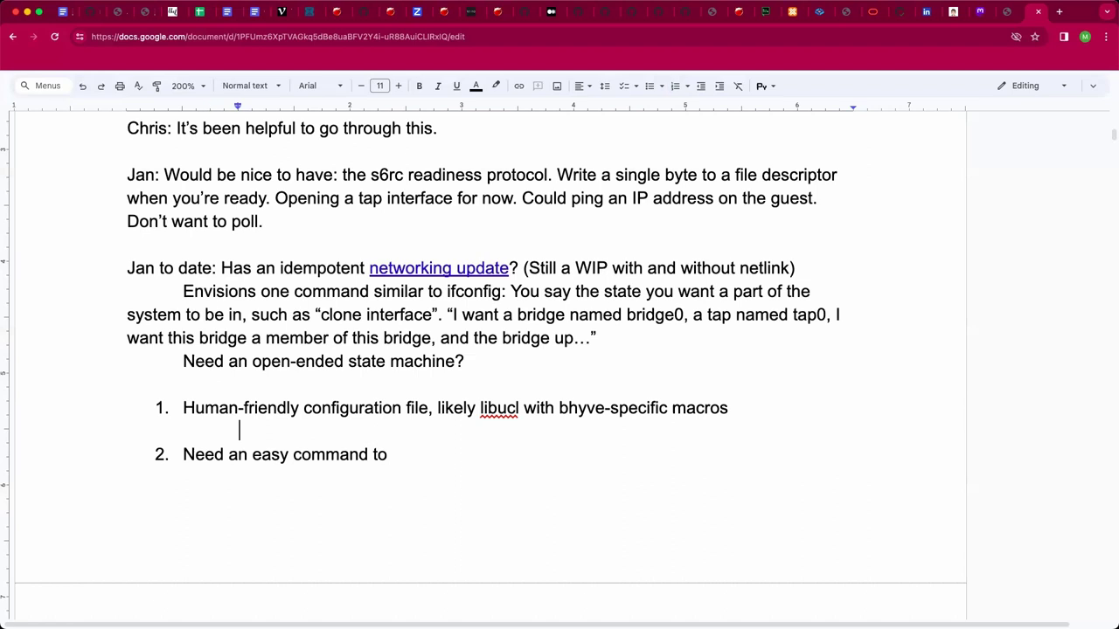
pyautogui.press('super+z')
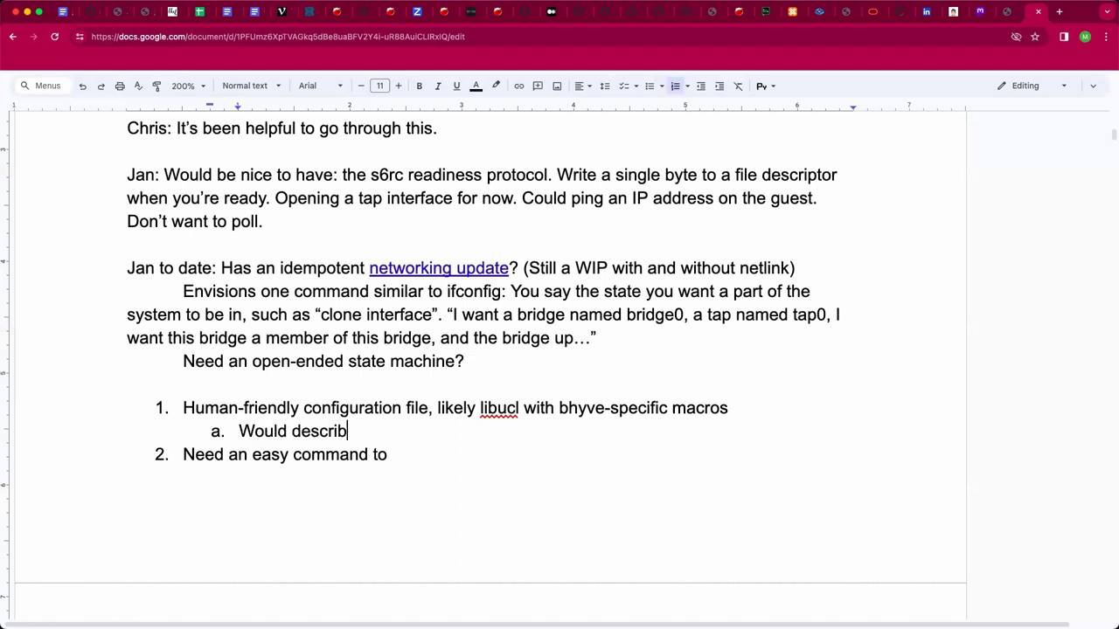
pyautogui.press('BackSpace')
pyautogui.press('BackSpace')
pyautogui.press('BackSpace')
pyautogui.press('BackSpace')
pyautogui.press('BackSpace')
pyautogui.press('BackSpace')
pyautogui.press('BackSpace')
pyautogui.press('BackSpace')
pyautogui.press('BackSpace')
pyautogui.press('BackSpace')
pyautogui.press('BackSpace')
pyautogui.press('BackSpace')
pyautogui.press('BackSpace')
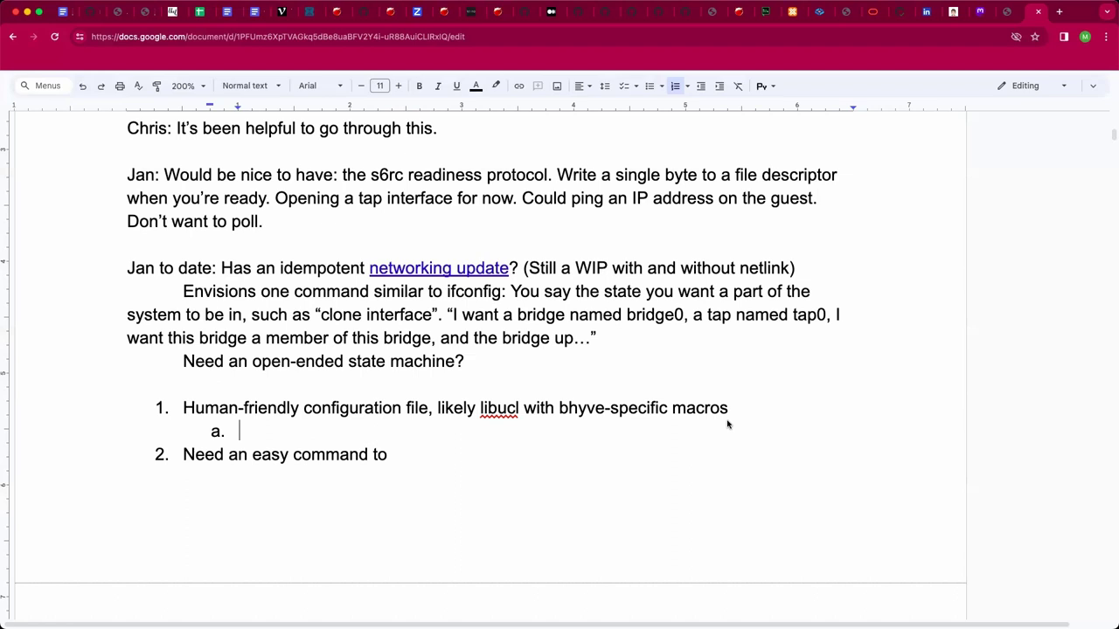
# Step: Fill the empty sub-item under the configuration file item with "What block storage to make available"
pyautogui.write('What block storage to make available')
pyautogui.press('BackSpace')
pyautogui.press('BackSpace')
pyautogui.press('BackSpace')
pyautogui.write('able')
# Step: Add a second sub-item below the block storage one reading "How to attach the VM to the host network"
pyautogui.press('Return')
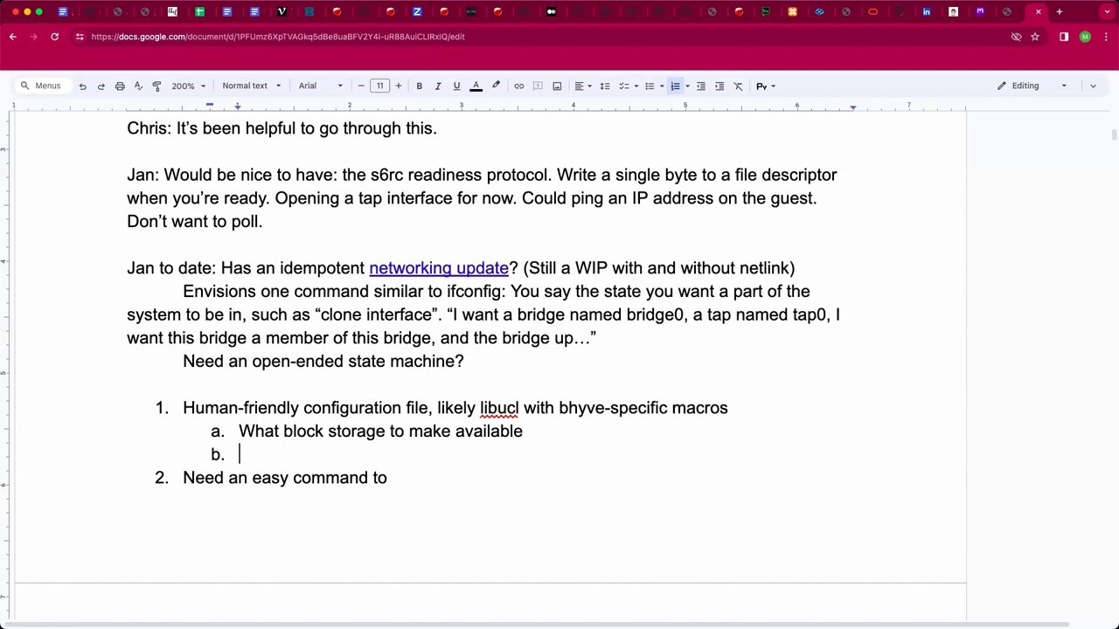
pyautogui.write('How to attach the VM to the')
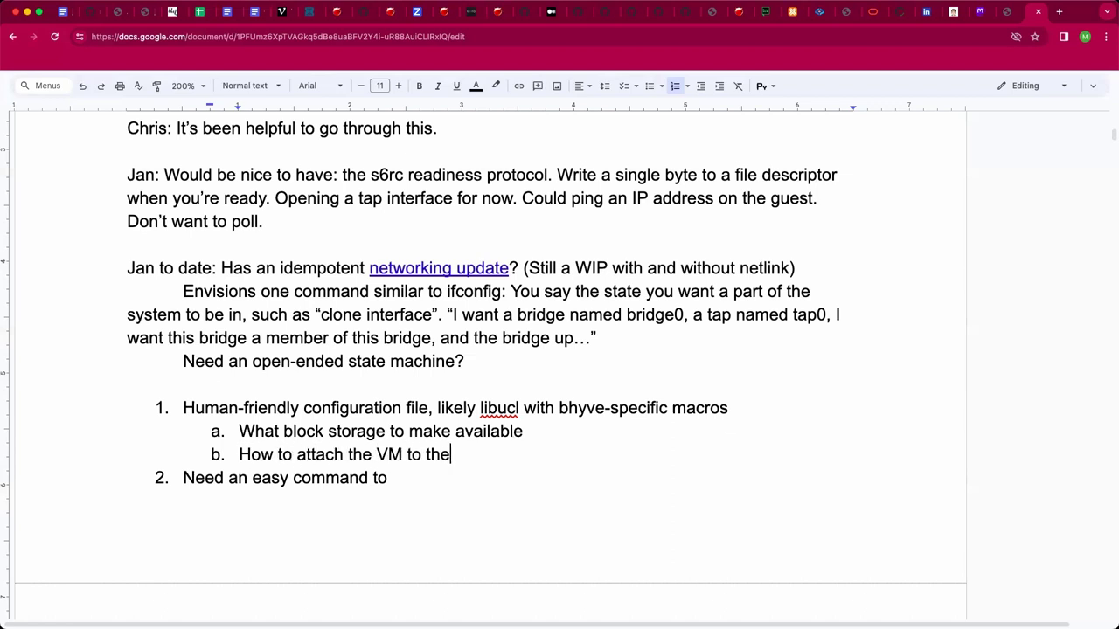
pyautogui.write('host netow')
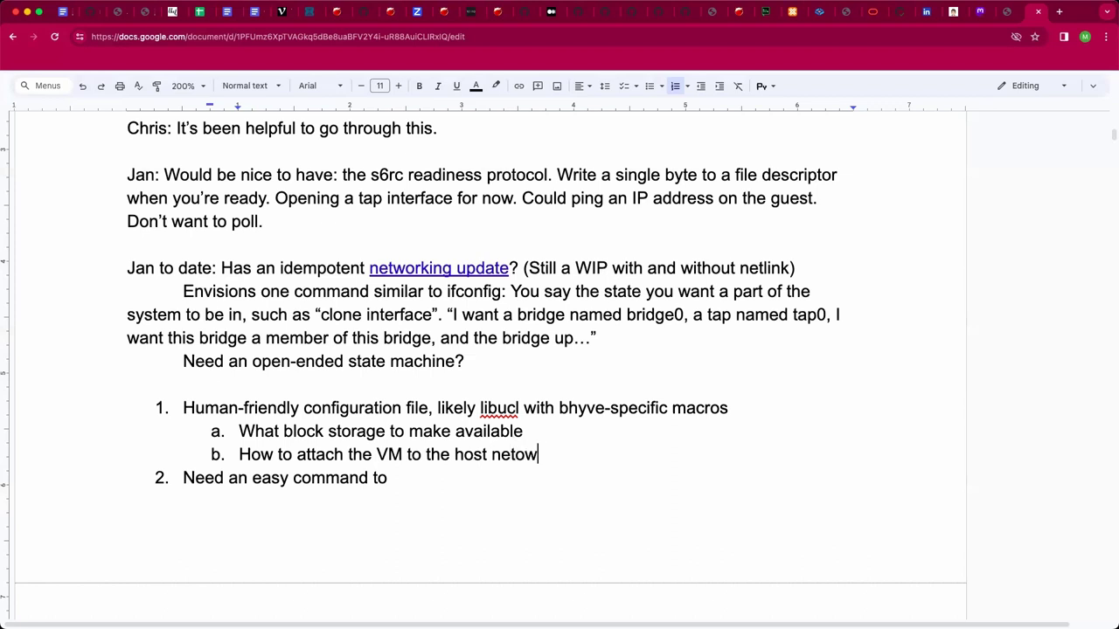
pyautogui.write('rk')
pyautogui.press('BackSpace')
pyautogui.press('BackSpace')
pyautogui.press('BackSpace')
pyautogui.press('BackSpace')
pyautogui.write('work')
# Step: Add a third sub-item below the host network one reading "Device passthrough"
pyautogui.press('Return')
pyautogui.write('Device pas')
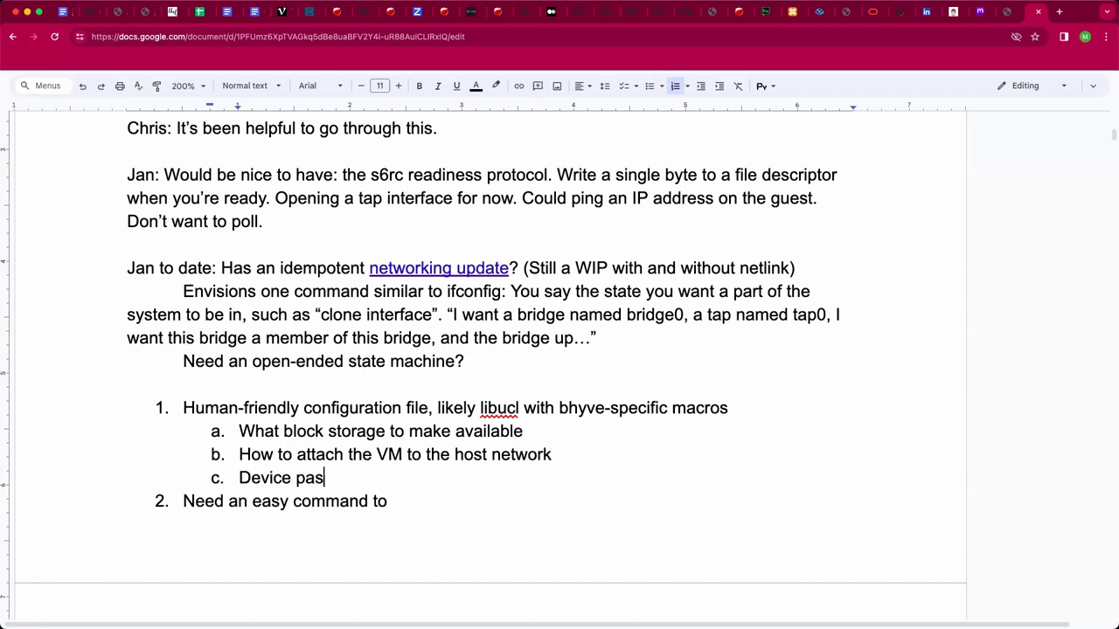
pyautogui.write('sthrough')
pyautogui.scroll(-2, 615, 418)
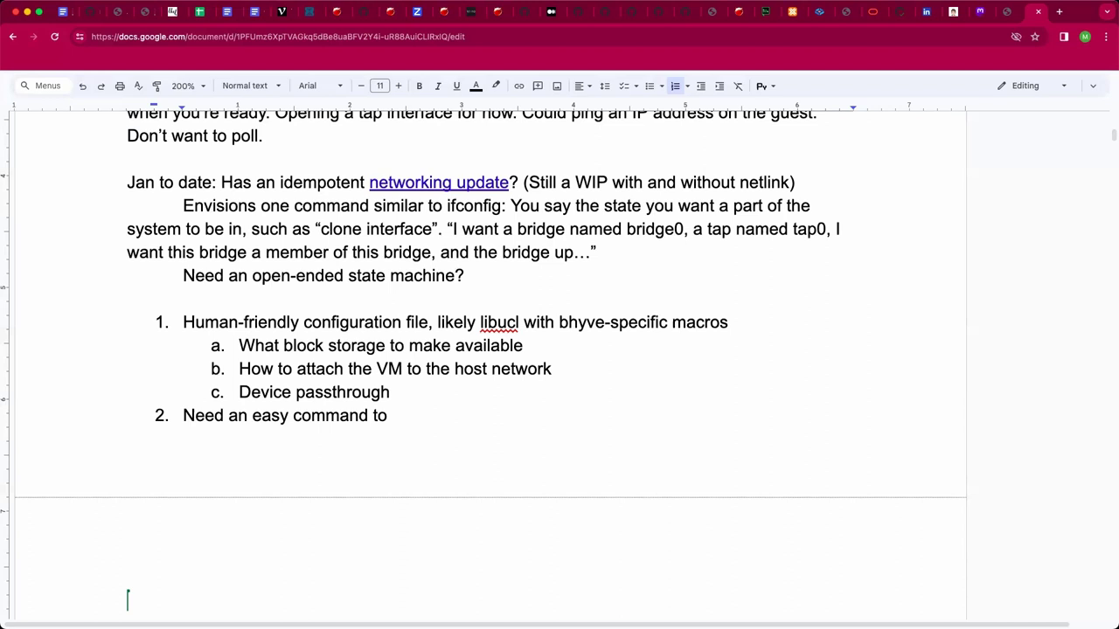
# Step: Add a fourth sub-item below the device passthrough one reading "Directory of sub-trees/configs…"
pyautogui.click(391, 392)
pyautogui.press('Down')
pyautogui.press('Up')
pyautogui.press('Return')
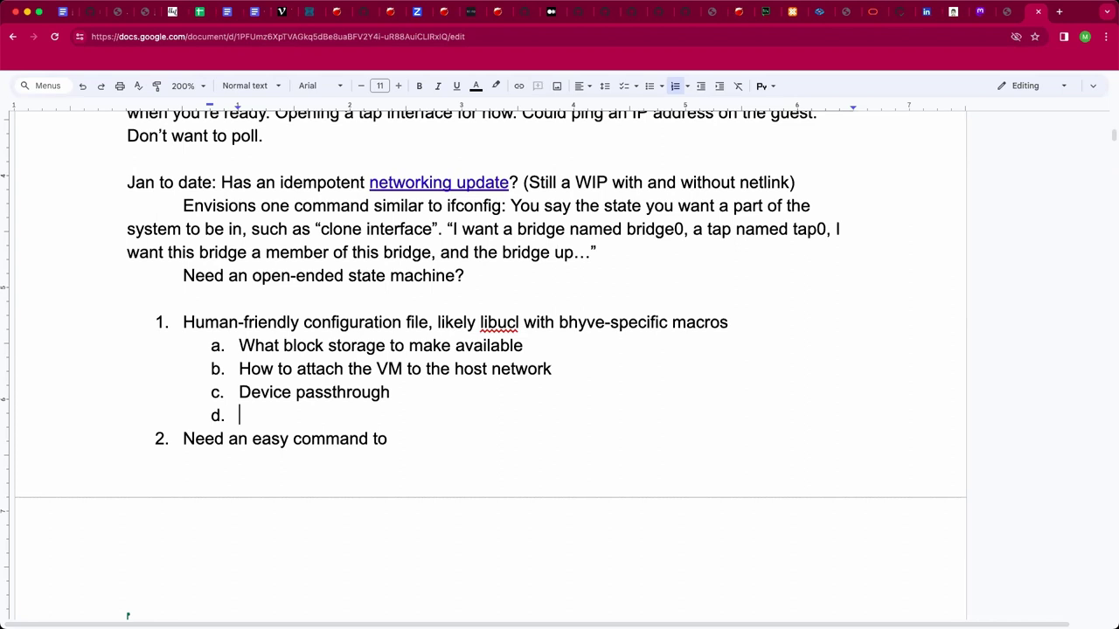
pyautogui.write('Directory of sub0')
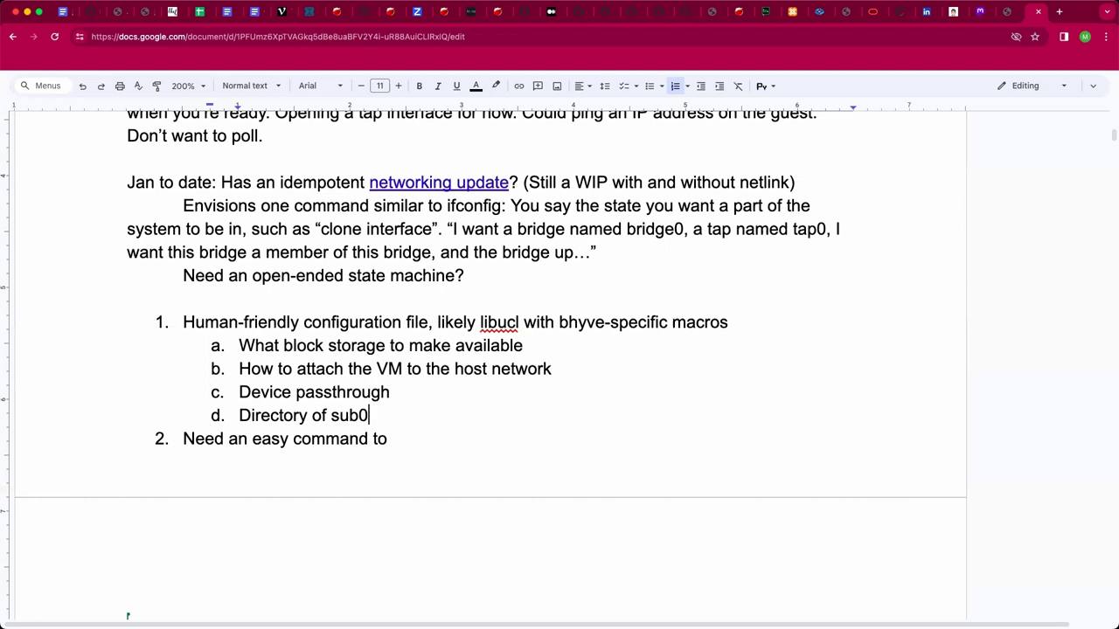
pyautogui.press('BackSpace')
pyautogui.write('-trees/')
pyautogui.write('configs...')
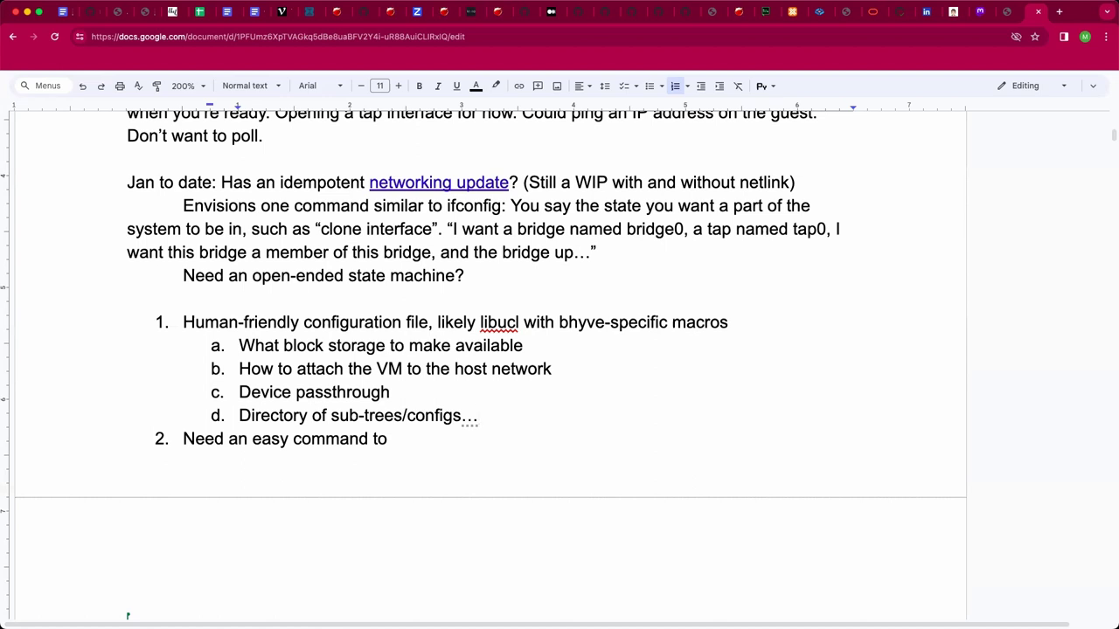
# Step: Delete the text "Need an easy command to" from the second numbered item, keeping the item empty
pyautogui.click(387, 438)
pyautogui.press('super+shift+Left')
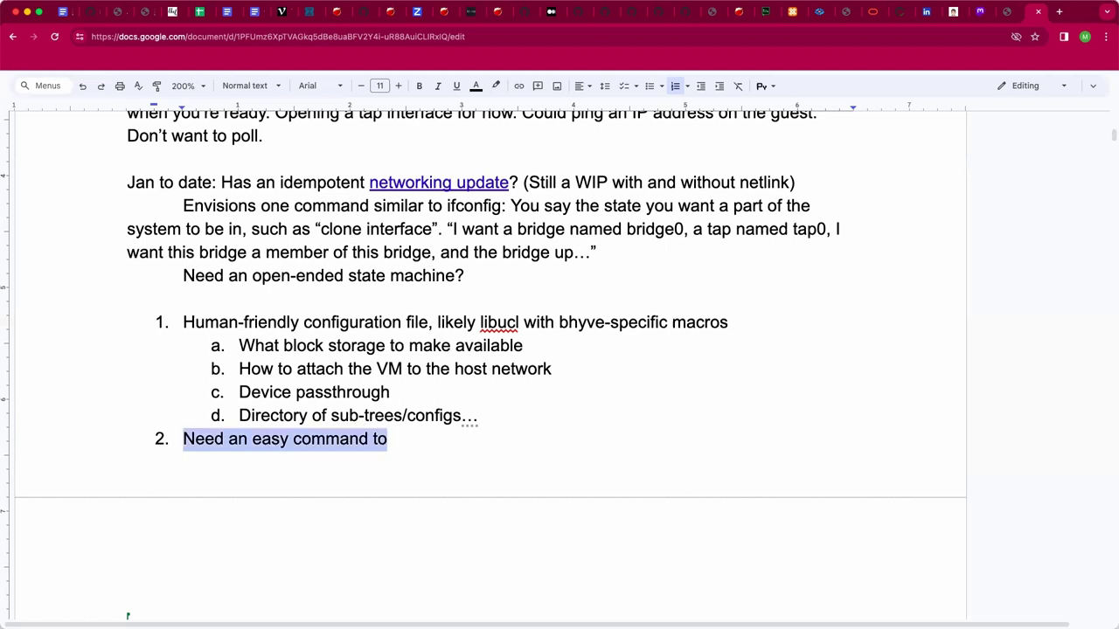
pyautogui.press('BackSpace')
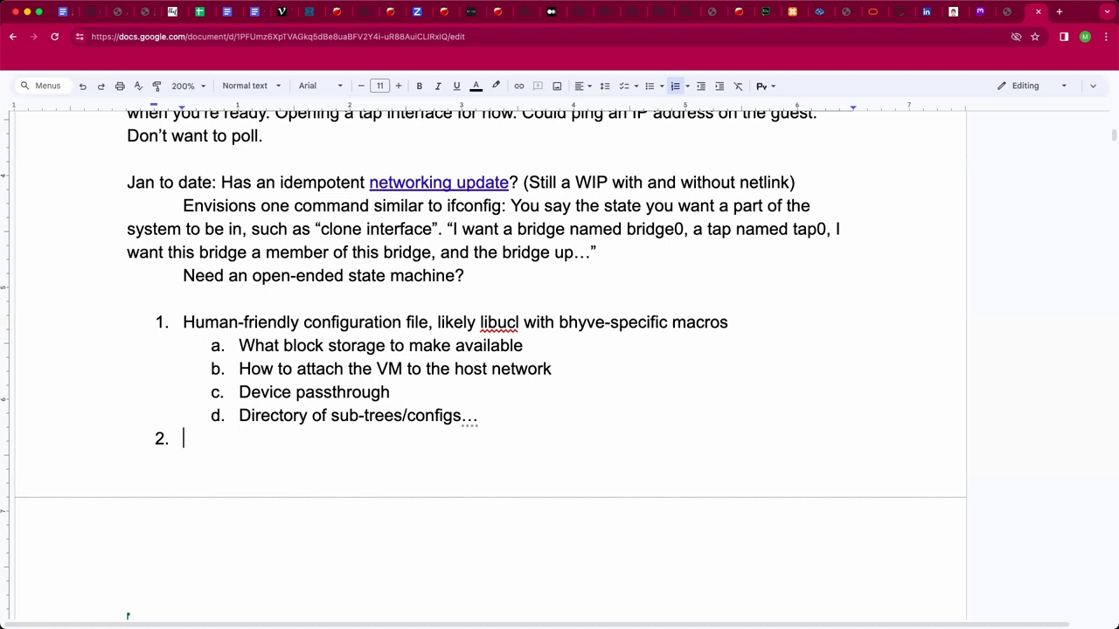
# Step: Fill the empty second numbered item with the text "DESIGN DOC PLEASE"
pyautogui.scroll(-1, 551, 383)
pyautogui.scroll(-1, 552, 383)
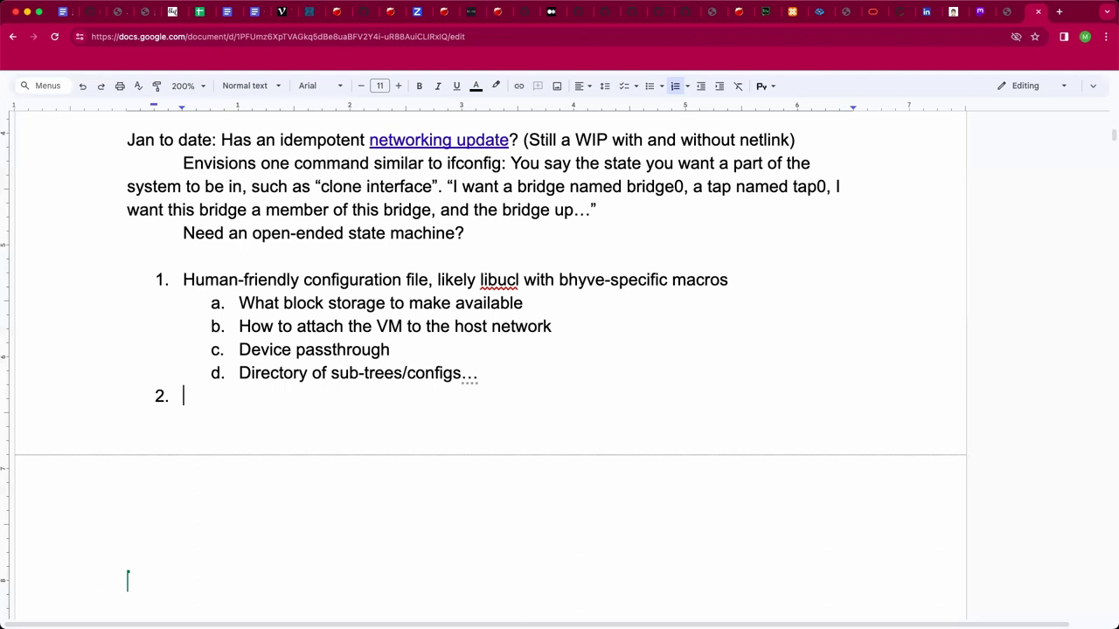
pyautogui.press('Down')
pyautogui.hotkey('shift', 'Up')
pyautogui.write('DESIGN DOC PLLEA')
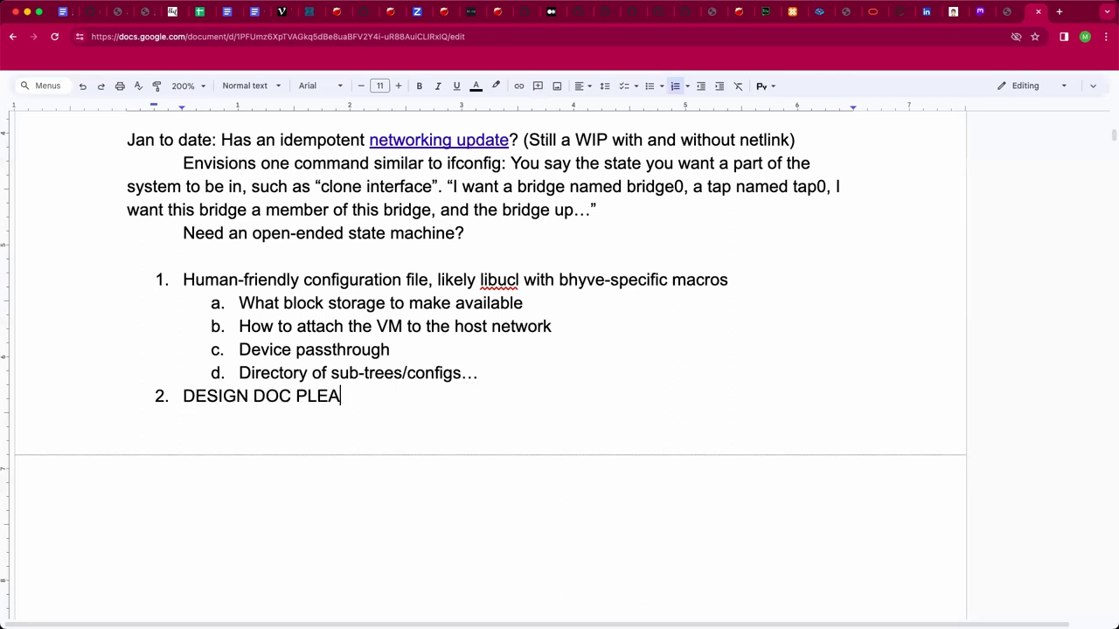
pyautogui.write('SE')
# Step: End the numbered list and start a plain paragraph below it noting that the first participant, by first name, "has been experimenting with more than 16 vCPUs."
pyautogui.press('Return')
pyautogui.press('Return')
pyautogui.press('Return')
pyautogui.write('Dani')
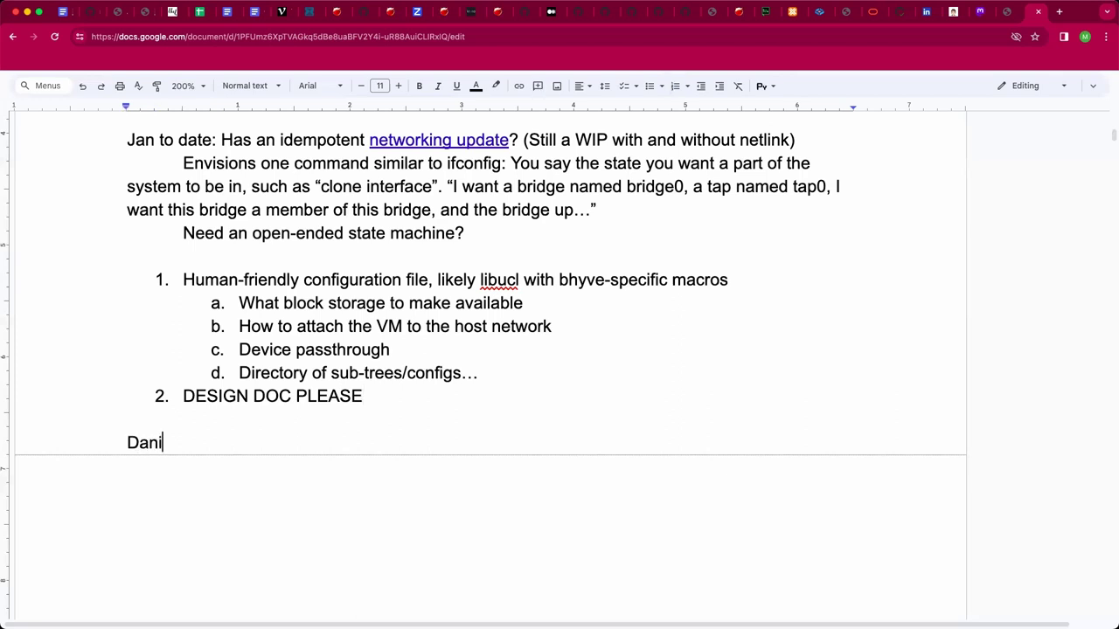
pyautogui.write('el has been exper')
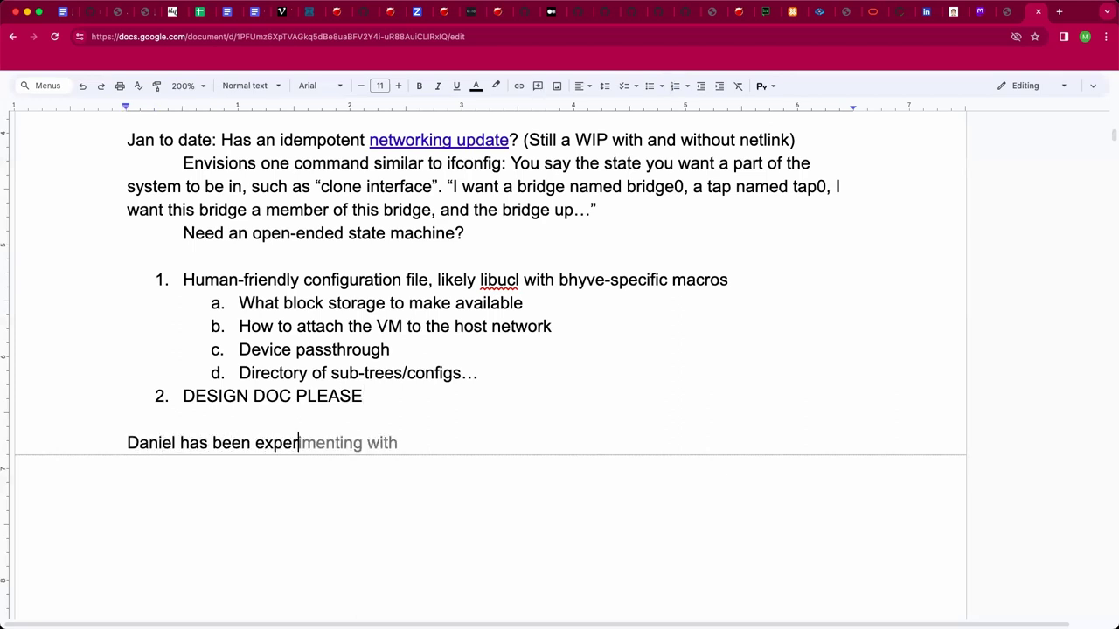
pyautogui.write('imenting with m')
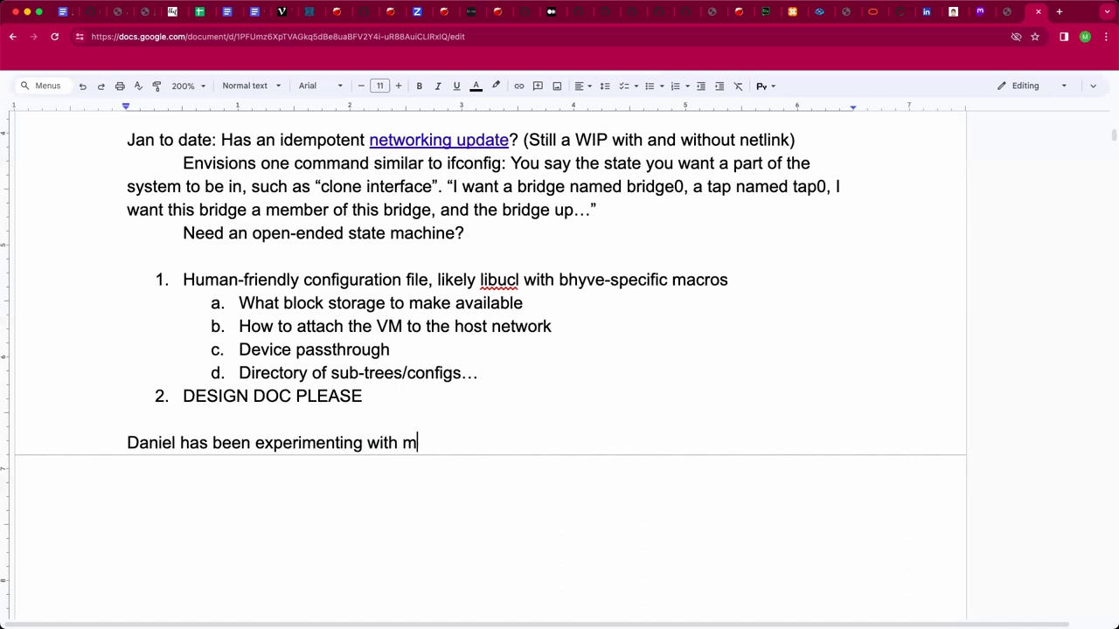
pyautogui.write('ore can')
pyautogui.press('BackSpace')
pyautogui.press('BackSpace')
pyautogui.press('BackSpace')
pyautogui.press('BackSpace')
pyautogui.write('than 16 ')
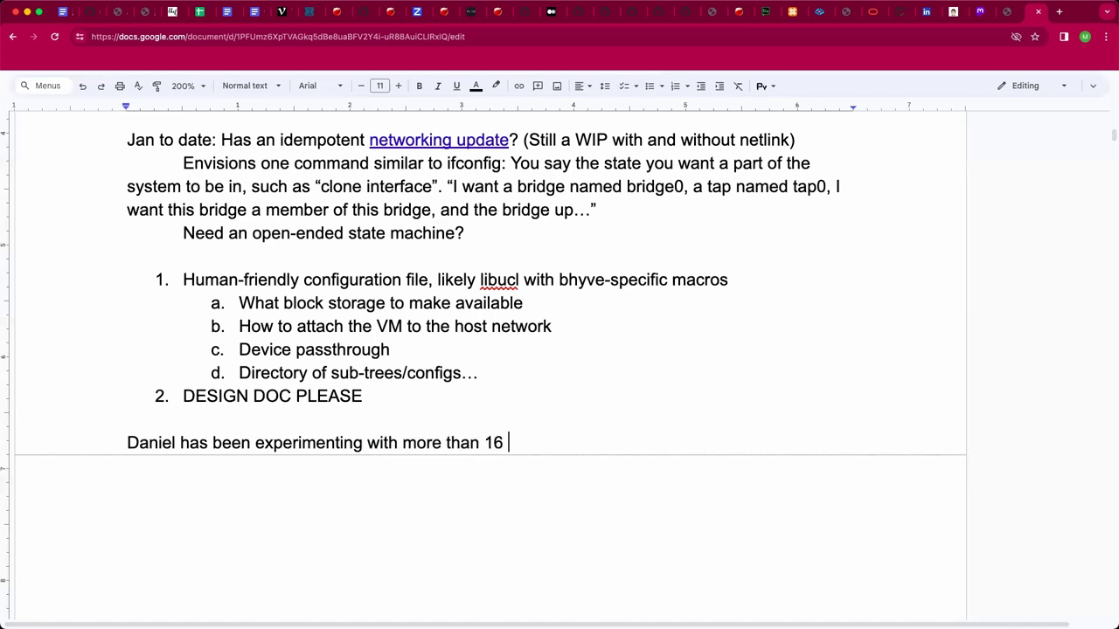
pyautogui.write('vCPU')
pyautogui.press('BackSpace')
pyautogui.press('BackSpace')
pyautogui.write('CPUs.')
# Step: Continue the vCPU paragraph with the sentence "So far up to 32 as a test and 20 in production."
pyautogui.write('So far up to 32 as a test and 23')
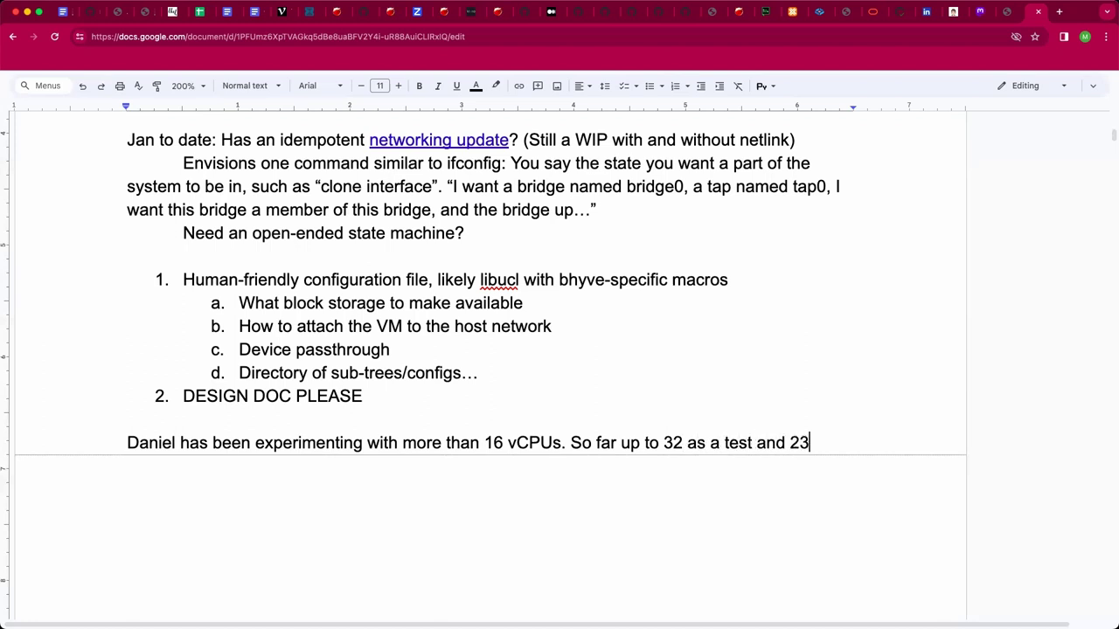
pyautogui.press('BackSpace')
pyautogui.write('0 in production.')
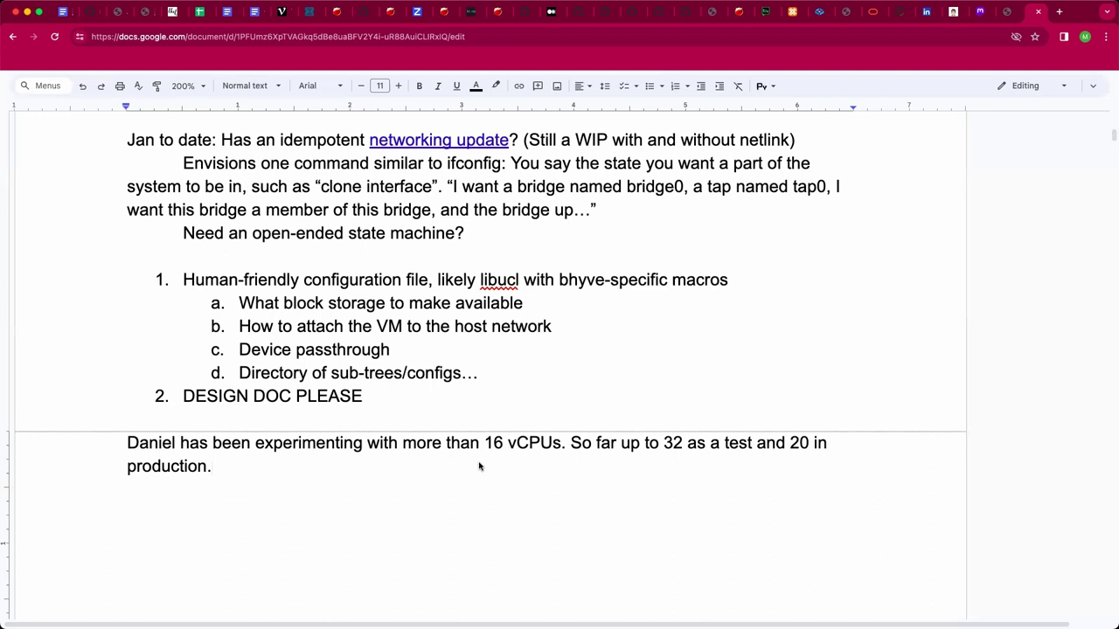
# Step: Append a sentence to the vCPU paragraph with another participant's first name followed by "got 200 vCPUs to work on a 32 thread machine."
pyautogui.scroll(-2, 480, 466)
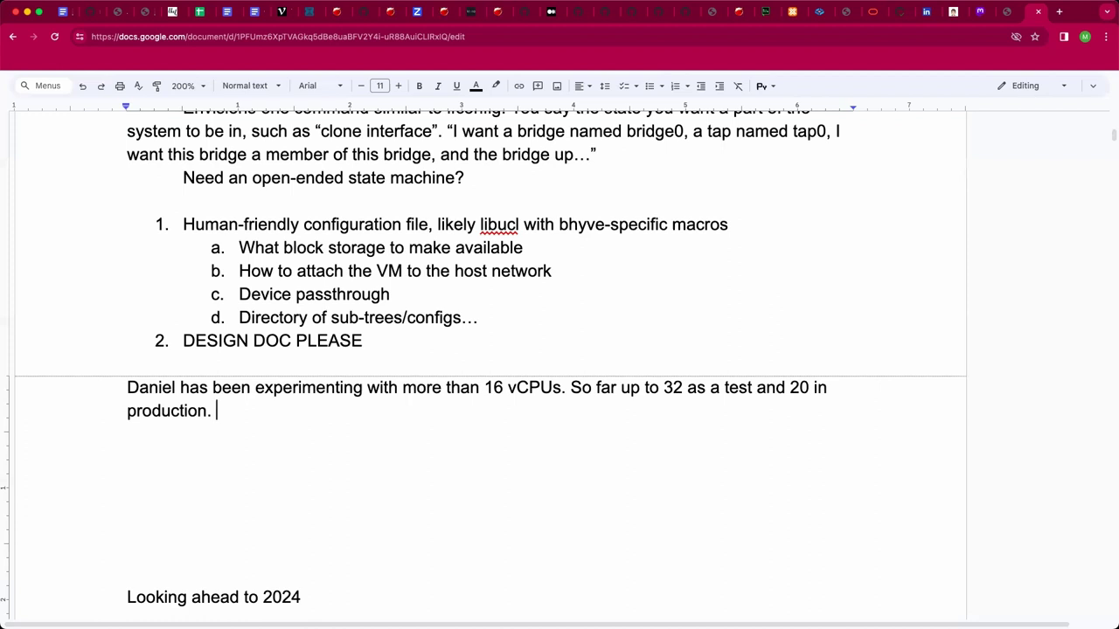
pyautogui.press('BackSpace')
pyautogui.write('Rod')
pyautogui.write('got 20')
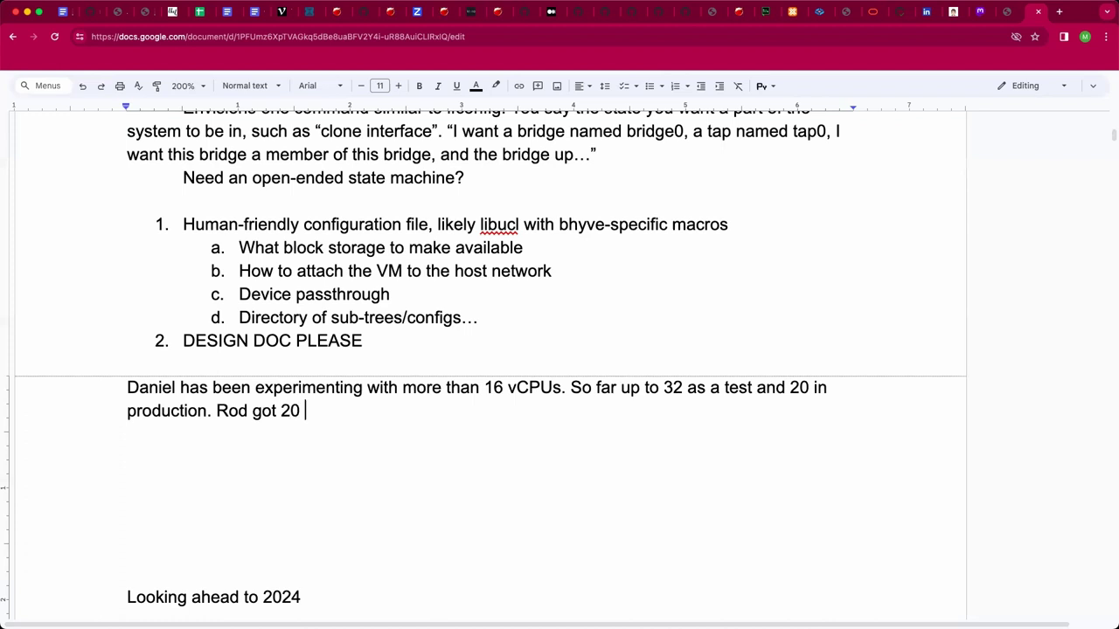
pyautogui.write('0 vcCPU')
pyautogui.press('BackSpace')
pyautogui.press('BackSpace')
pyautogui.press('BackSpace')
pyautogui.press('BackSpace')
pyautogui.write('CPUs to ')
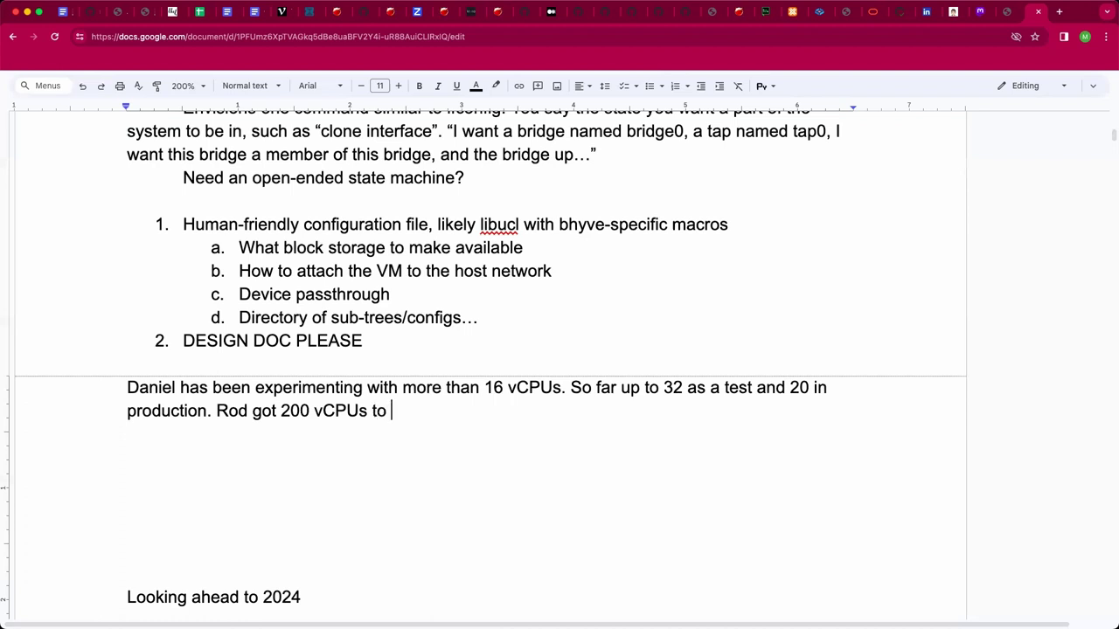
pyautogui.write('work on a 32 threa')
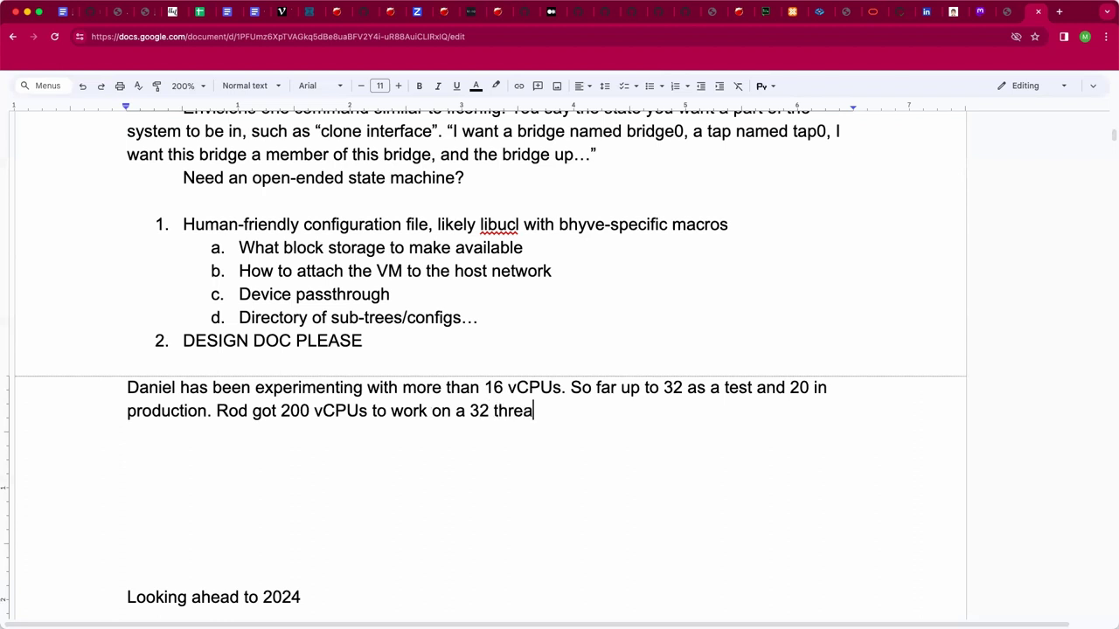
pyautogui.write('d machine. ')
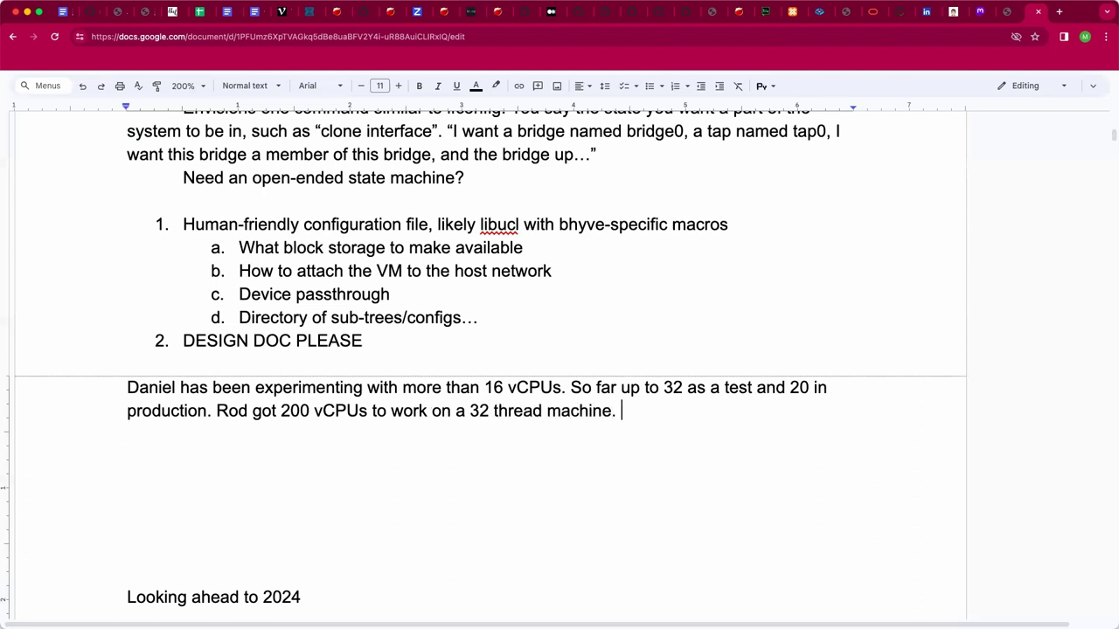
# Step: Append the question "Q: Does it prevent you from going beyond your physical core code?" to the vCPU paragraph
pyautogui.write('Q: Does it preven')
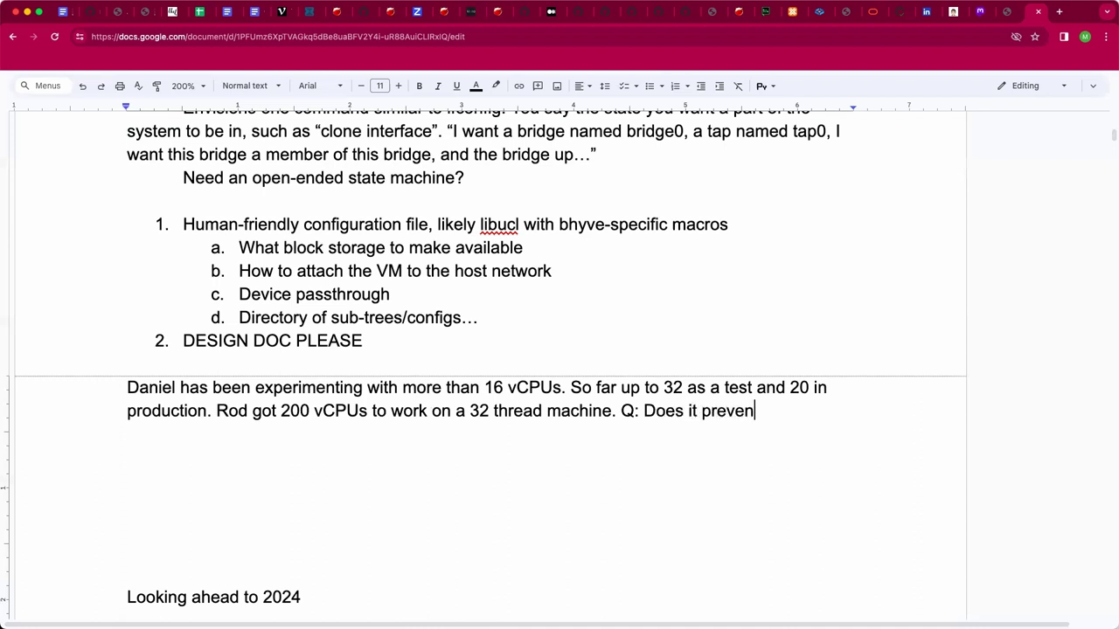
pyautogui.write('t you from go')
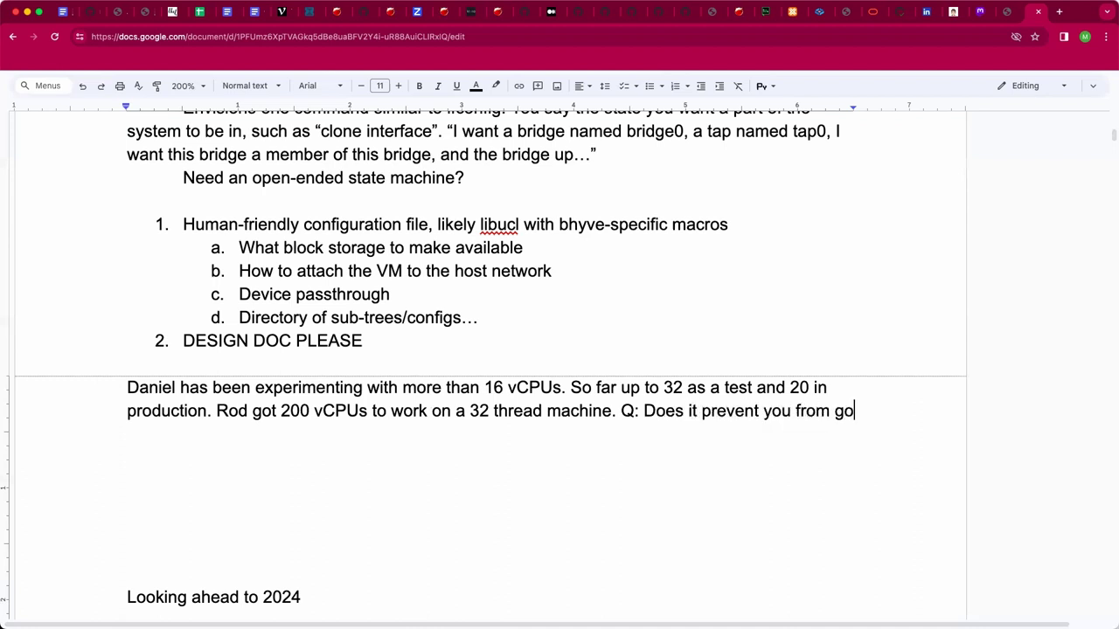
pyautogui.write('ing bey')
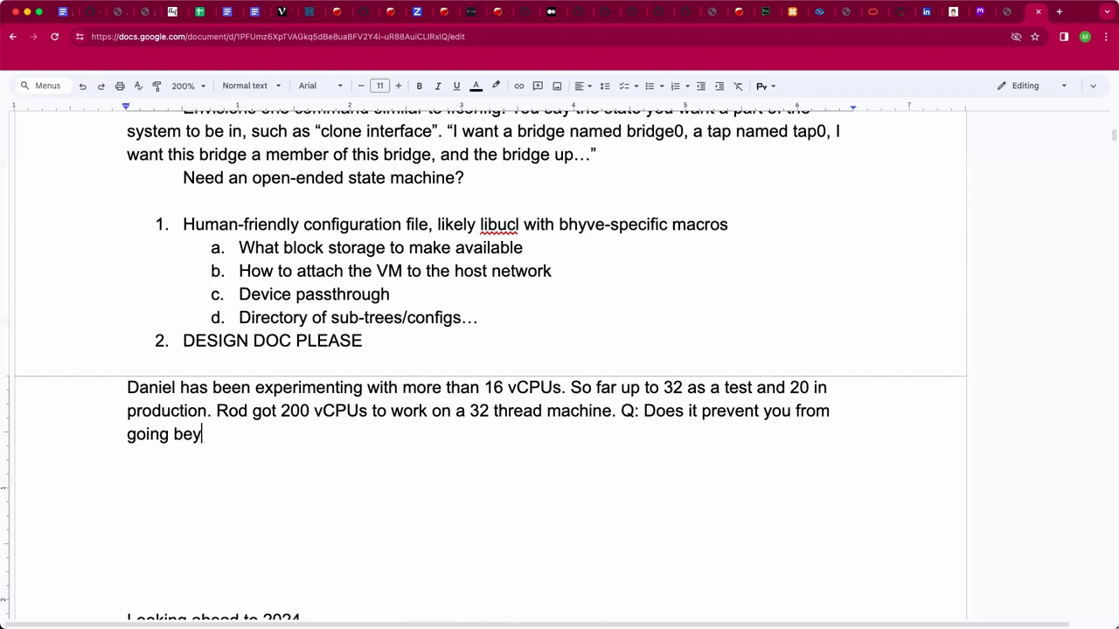
pyautogui.write('ond your phys')
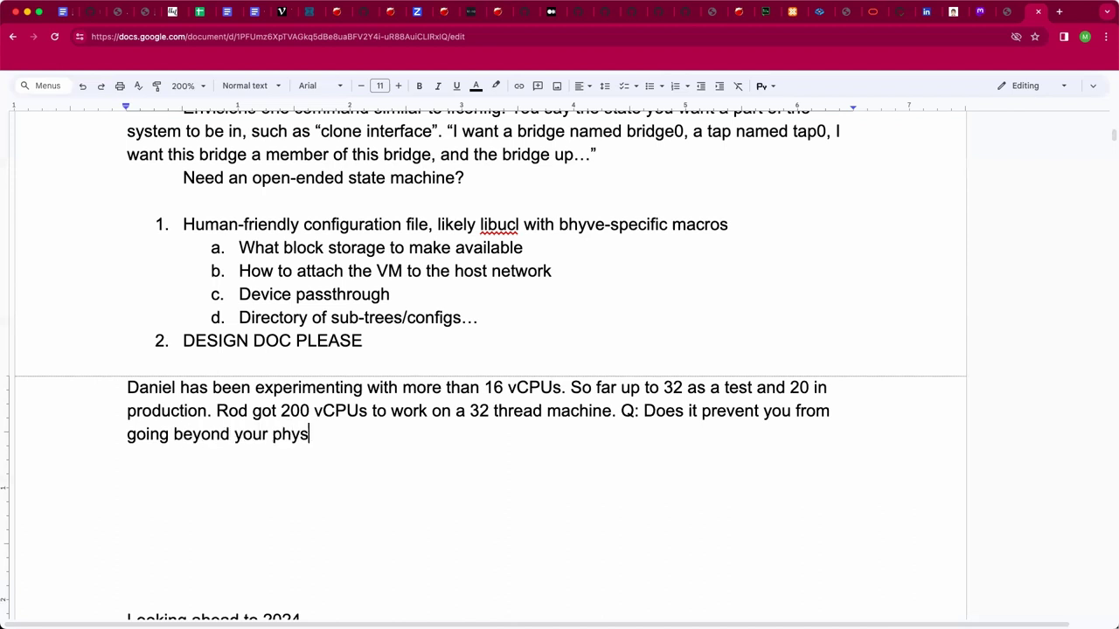
pyautogui.write('ical core code?')
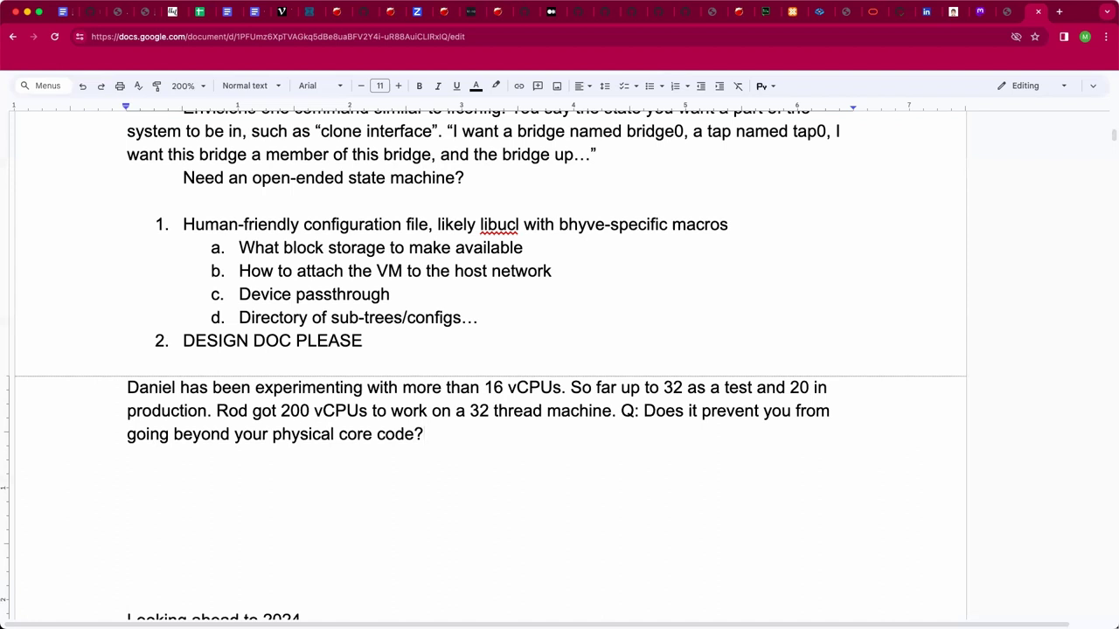
# Step: Append "Should at least warn. Would be nice to have a helper to manage CPU sets… pinning." after the question
pyautogui.scroll(1, 559, 366)
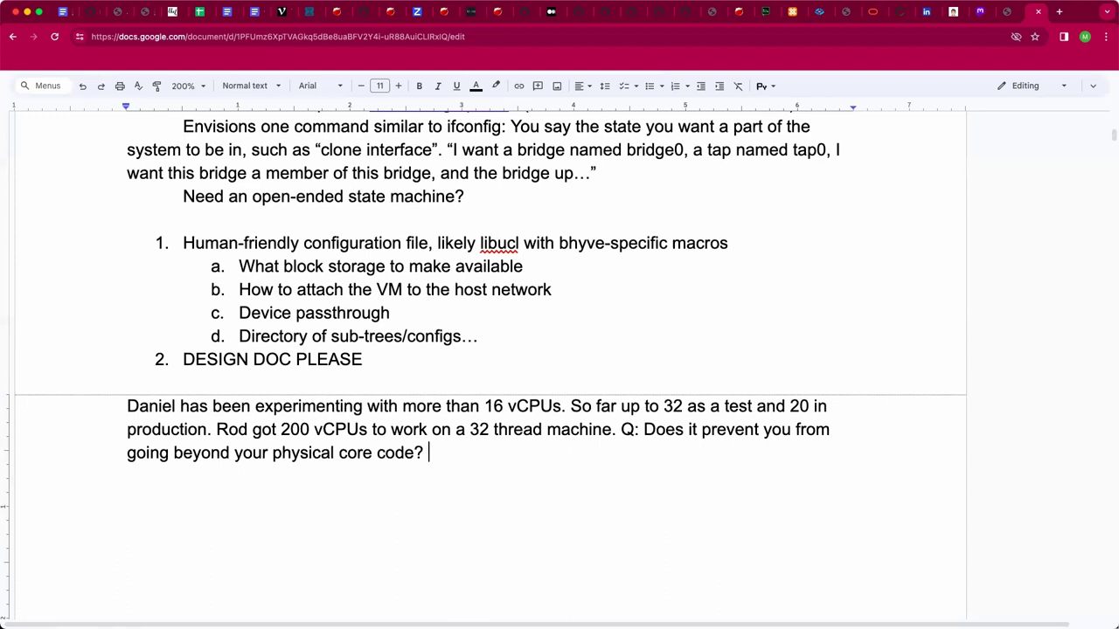
pyautogui.write('Should at least warn.')
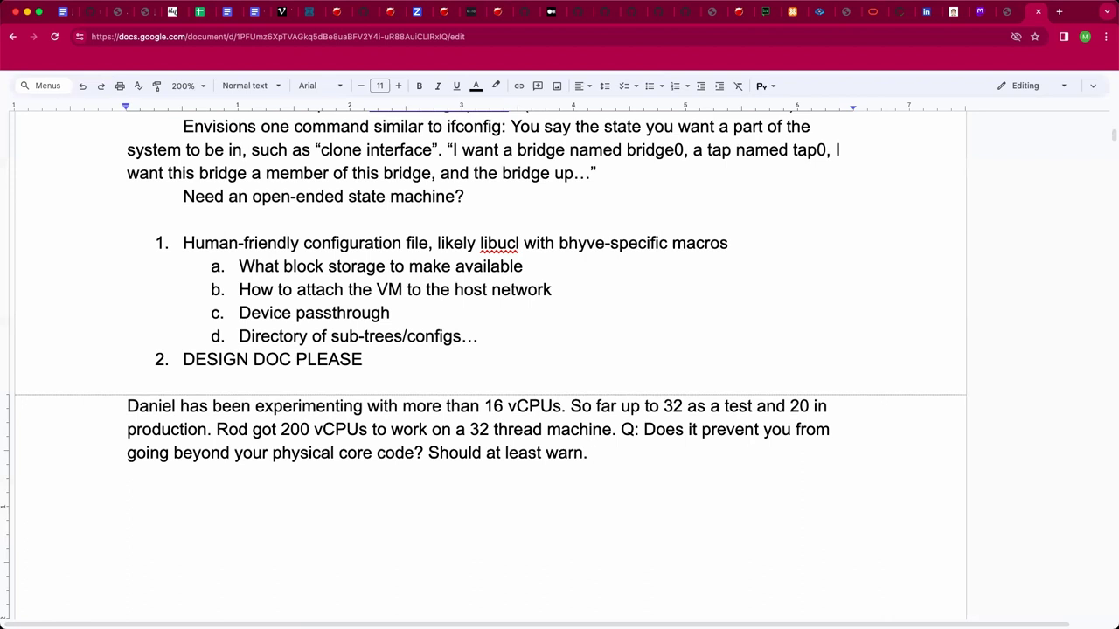
pyautogui.write('Would be nice to hav ea h')
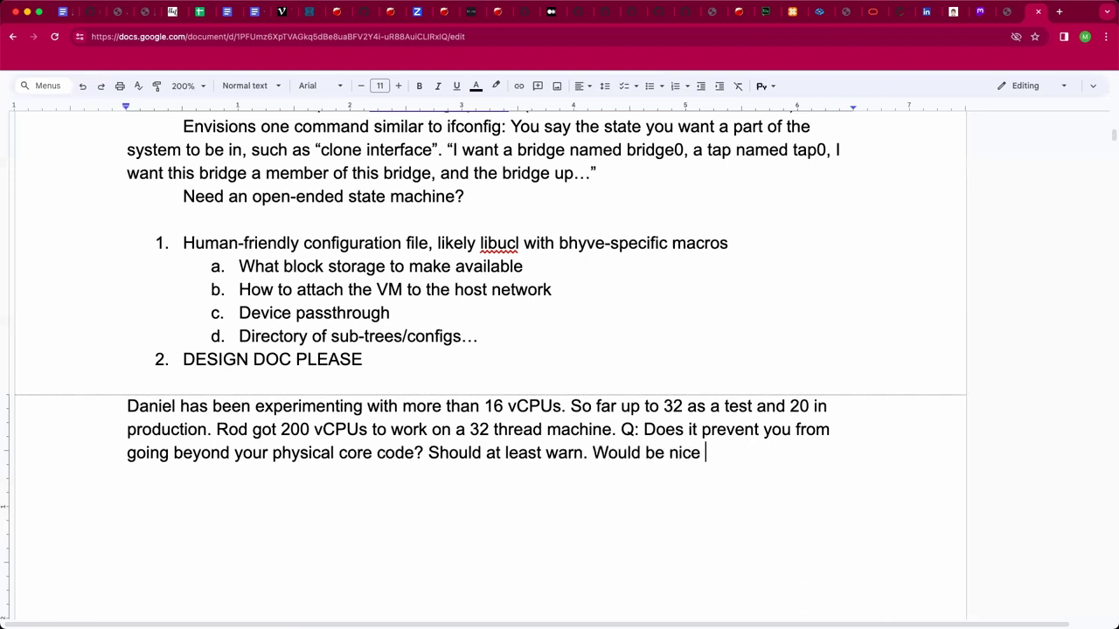
pyautogui.press('BackSpace')
pyautogui.press('BackSpace')
pyautogui.press('BackSpace')
pyautogui.press('BackSpace')
pyautogui.write('e a helper ')
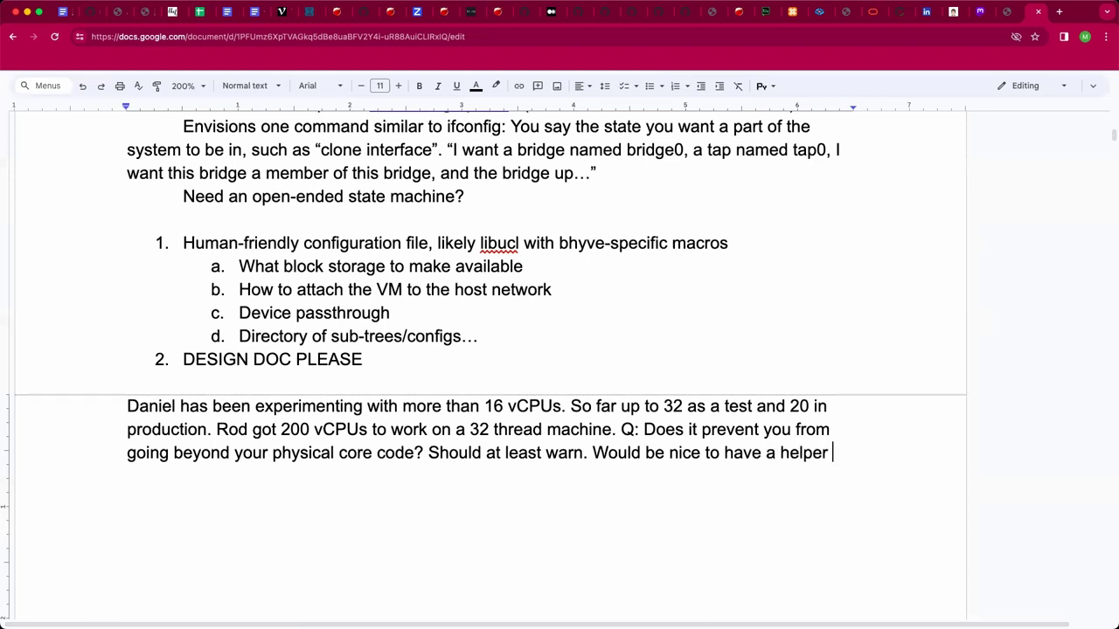
pyautogui.write('to manage v')
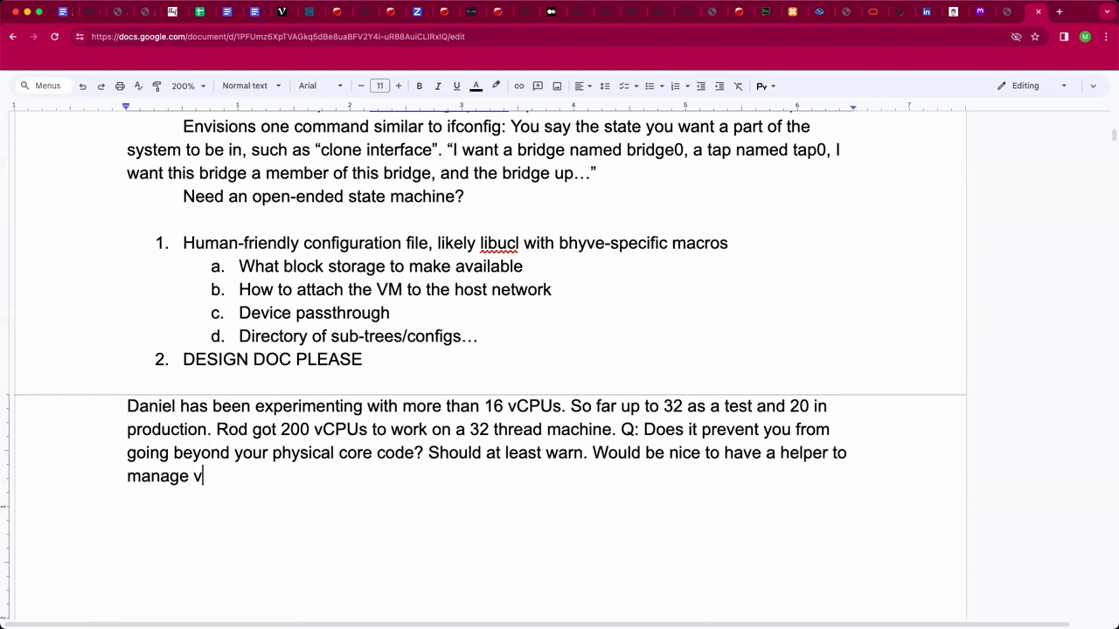
pyautogui.press('BackSpace')
pyautogui.write('CPU sets.')
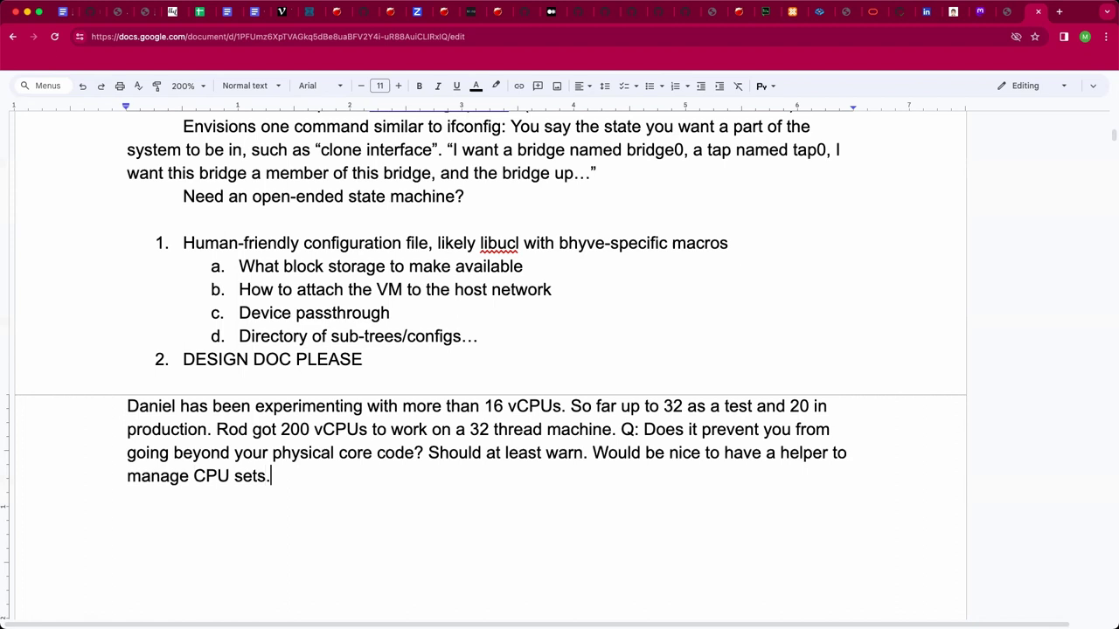
pyautogui.write('.. pinning.')
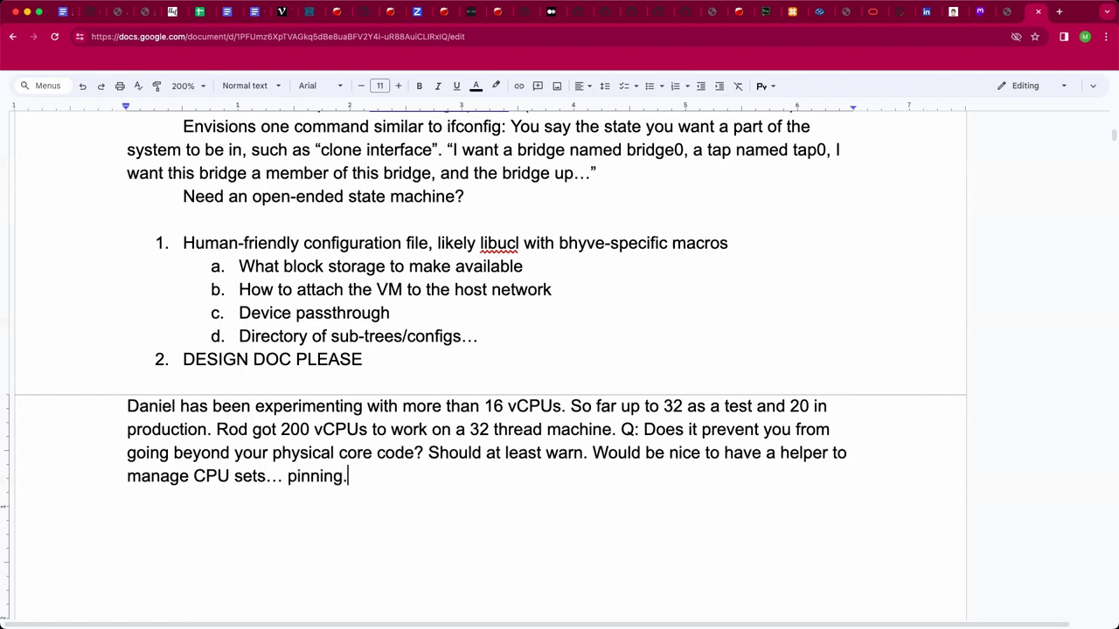
# Step: Close the vCPU paragraph with the quoted phrase "“Please free these cores for bhyve”.", correcting the spelling of "Please"
pyautogui.press('Return')
pyautogui.press('Return')
pyautogui.press('BackSpace')
pyautogui.press('BackSpace')
pyautogui.write('“Plesae free ')
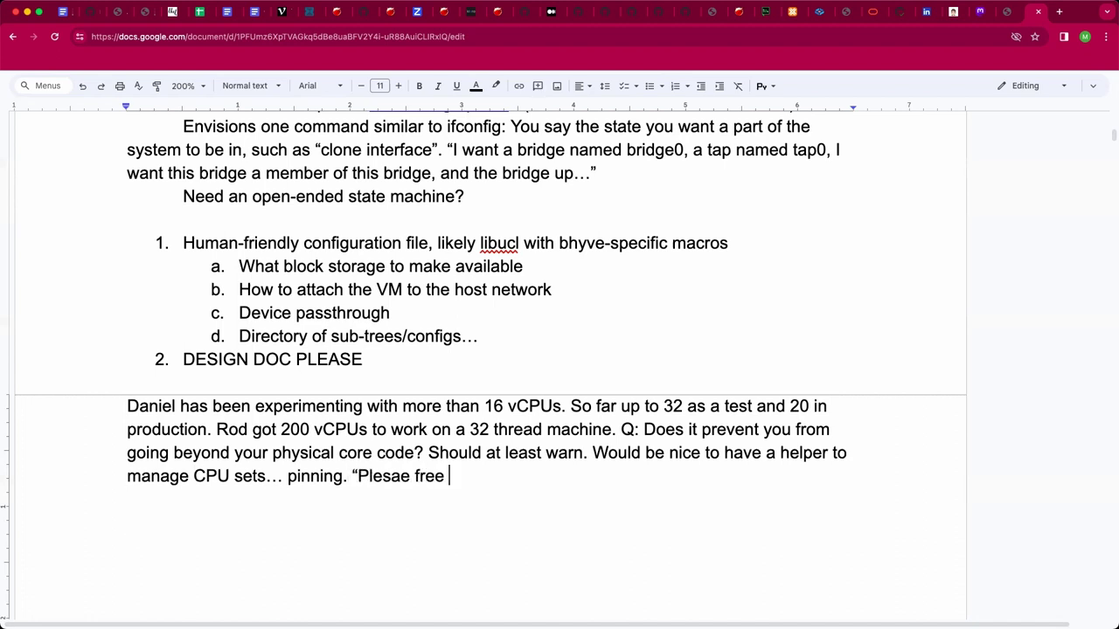
pyautogui.write('these cores for bhyve”')
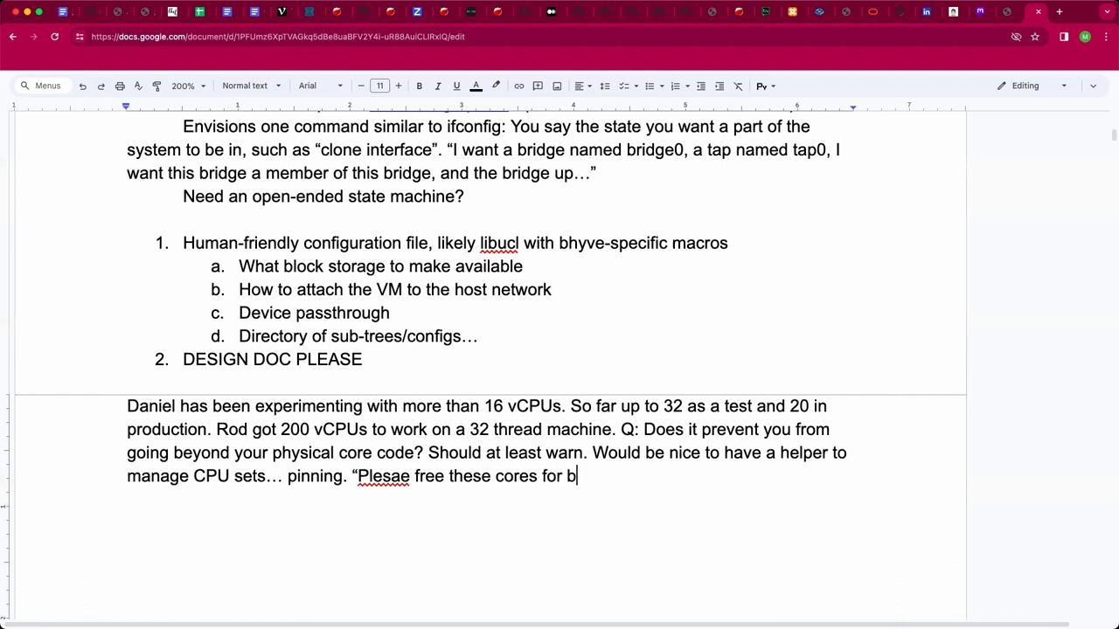
pyautogui.click(381, 475)
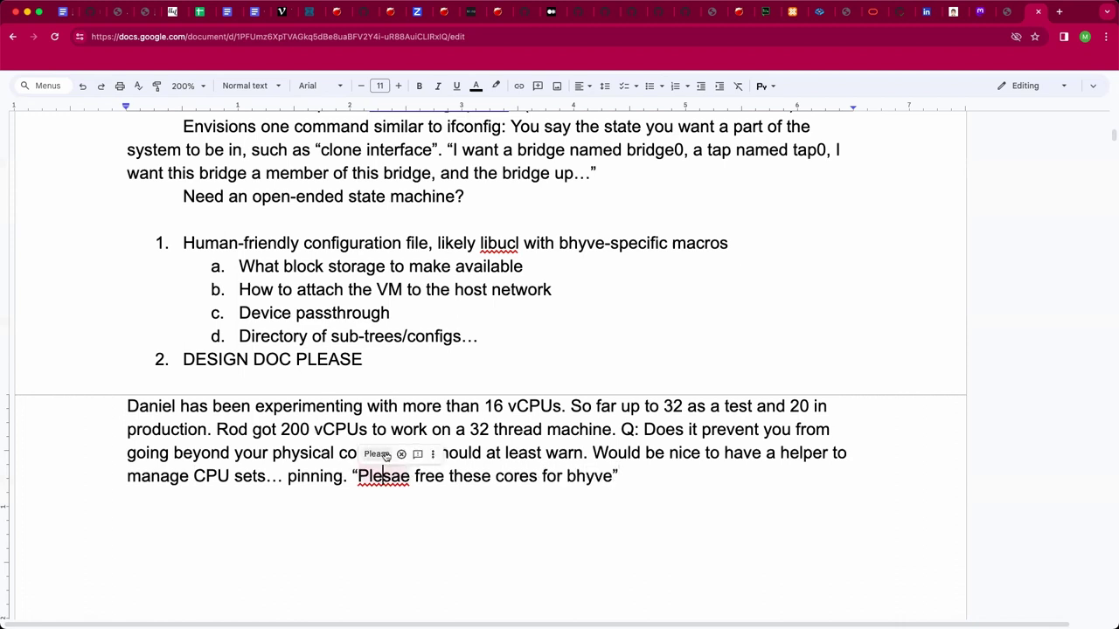
pyautogui.click(377, 454)
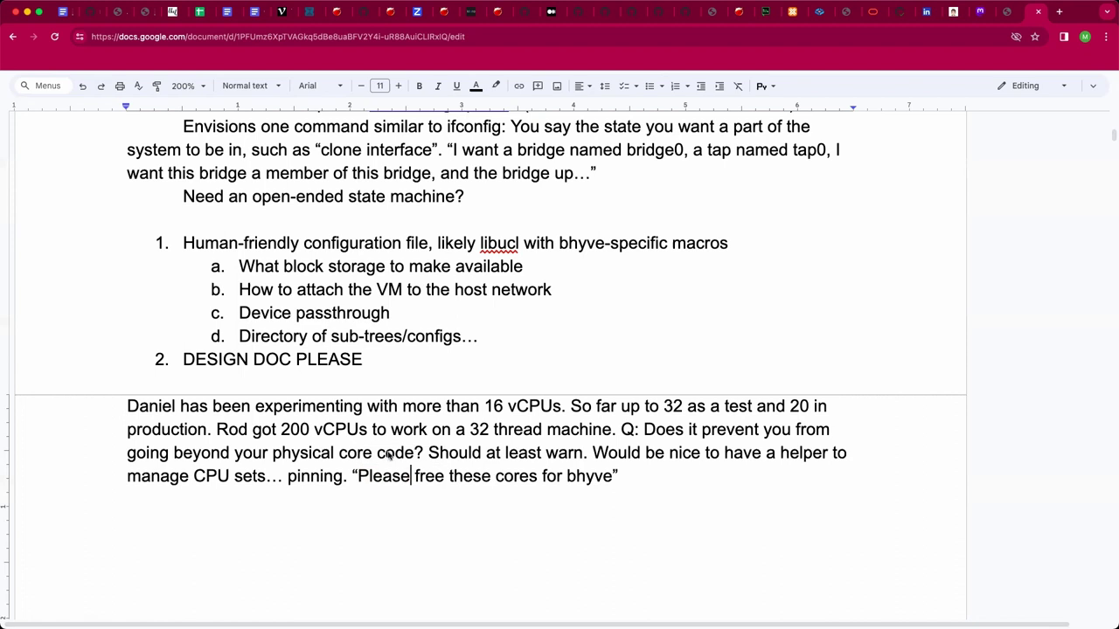
pyautogui.click(699, 479)
pyautogui.write('.')
# Step: Copy "DESIGN DOC PLEASE" from the second numbered item to below the vCPU paragraph and remove its list numbering and indent
pyautogui.press('Up')
pyautogui.press('Up')
pyautogui.press('Up')
pyautogui.press('Up')
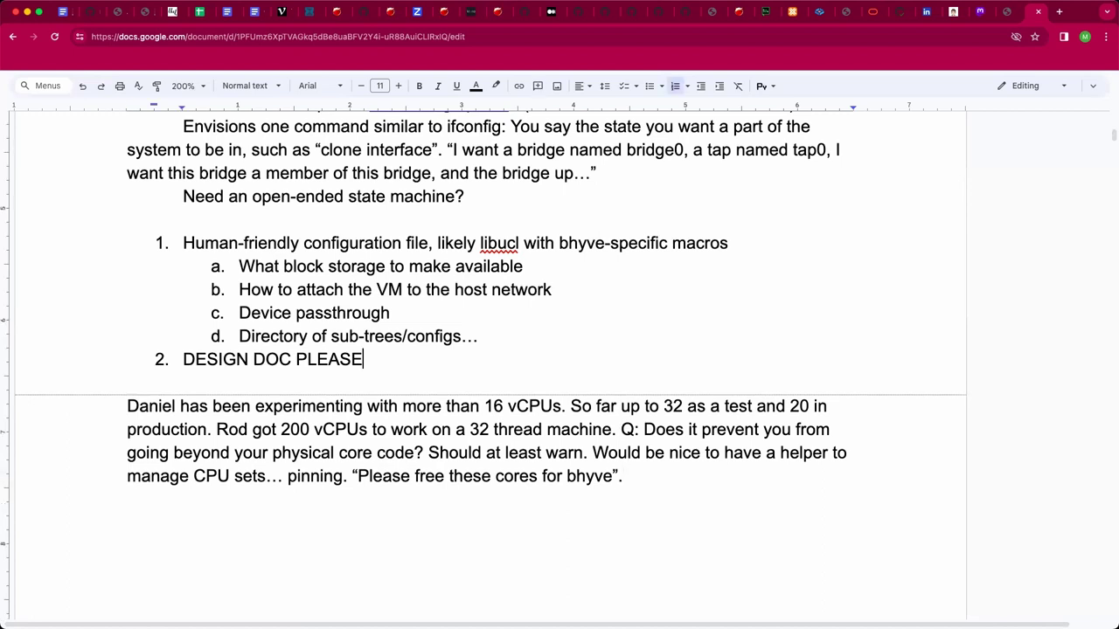
pyautogui.hotkey('shift', 'Home')
pyautogui.hotkey('ctrl', 'c')
pyautogui.press('Down')
pyautogui.press('Down')
pyautogui.press('Down')
pyautogui.press('Down')
pyautogui.press('Down')
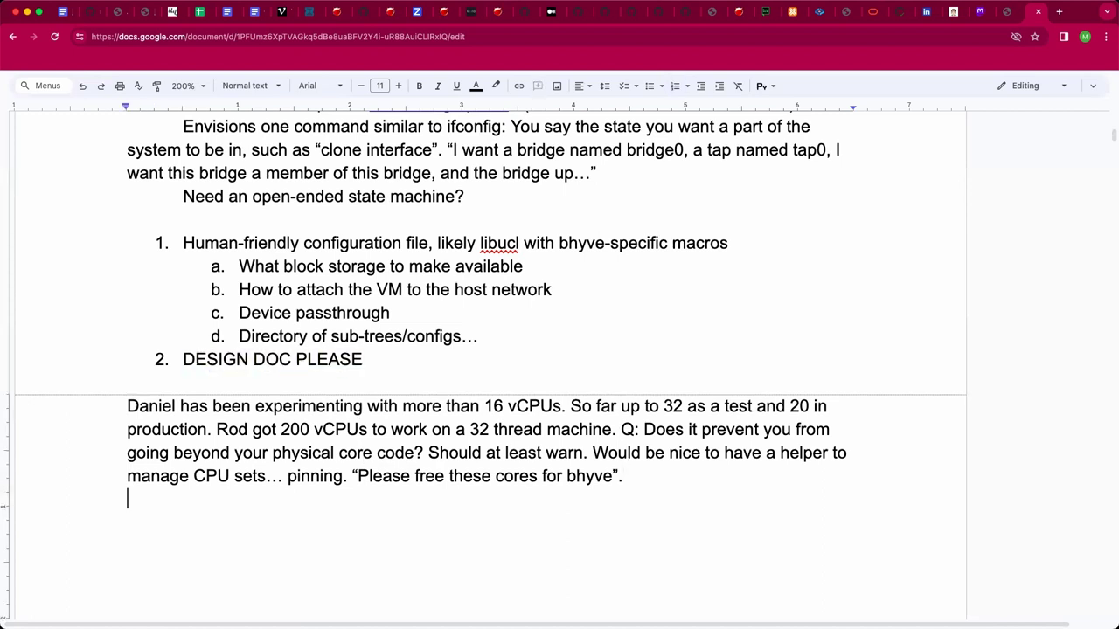
pyautogui.hotkey('ctrl', 'v')
pyautogui.press('Home')
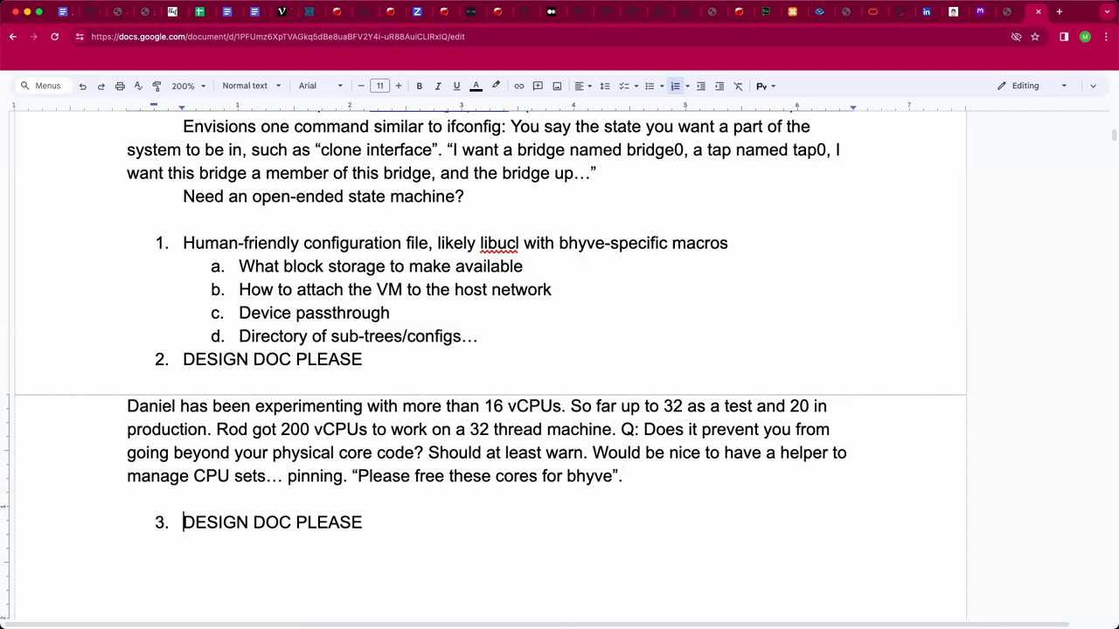
pyautogui.press('BackSpace')
pyautogui.press('BackSpace')
# Step: Append "Tap tap!" to the unnumbered "DESIGN DOC PLEASE" line
pyautogui.press('Down')
pyautogui.press('Down')
pyautogui.scroll(-2, 762, 465)
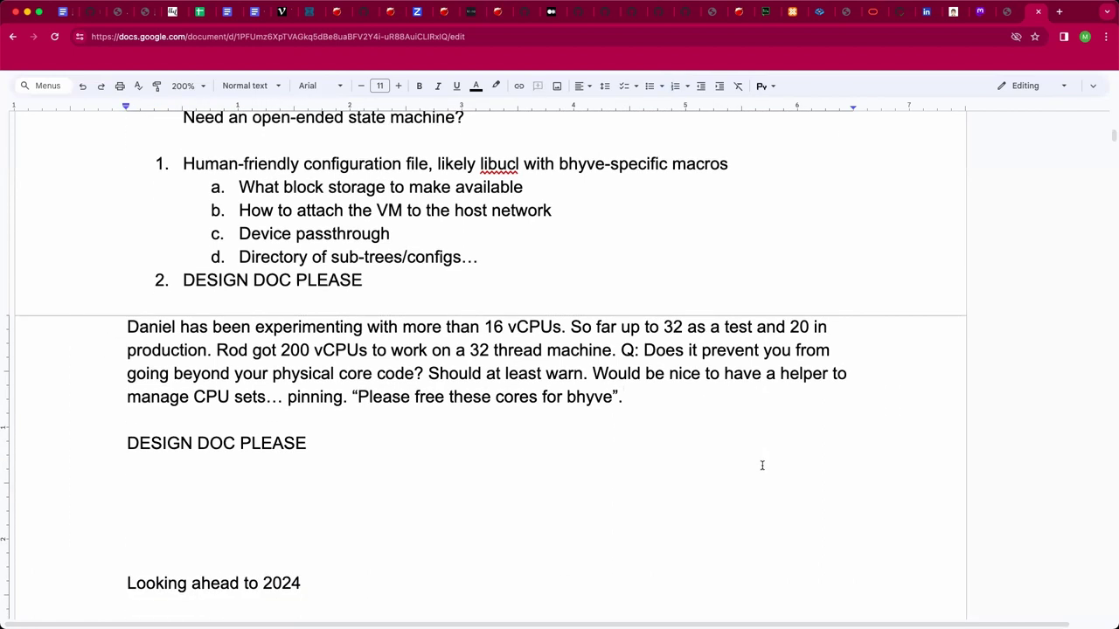
pyautogui.click(607, 437)
pyautogui.write('Tap tap!')
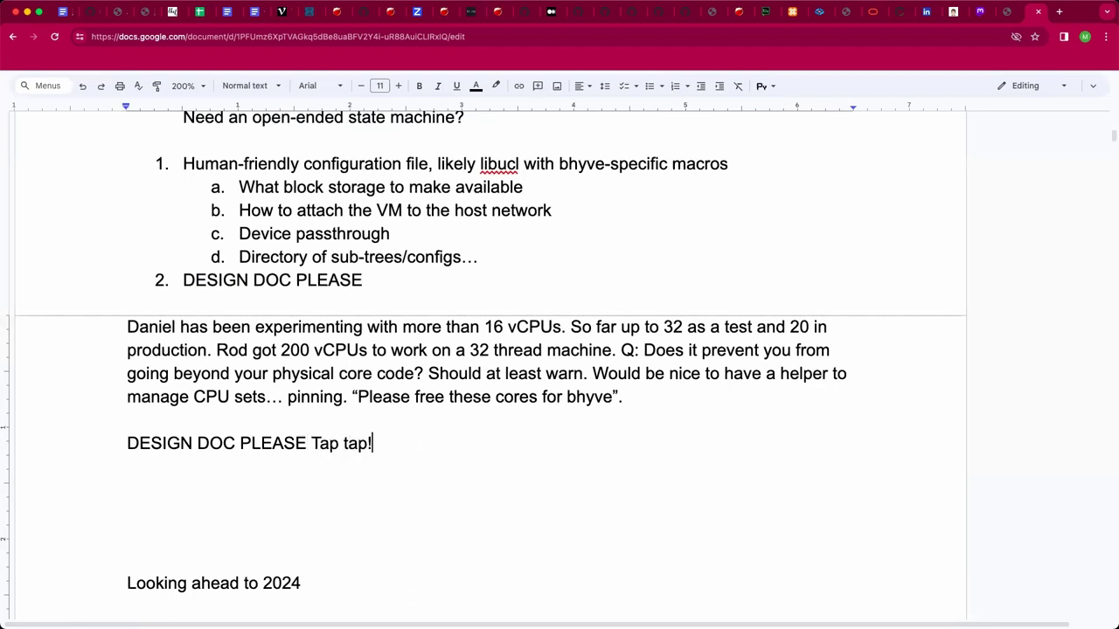
# Step: Below the "DESIGN DOC PLEASE Tap tap!" line, add the question "Q: Should the bhyve command suite look like the jail command suite?"
pyautogui.press('Return')
pyautogui.click(128, 490)
pyautogui.write('Q: Should the bhyve command suite look like the jail comman')
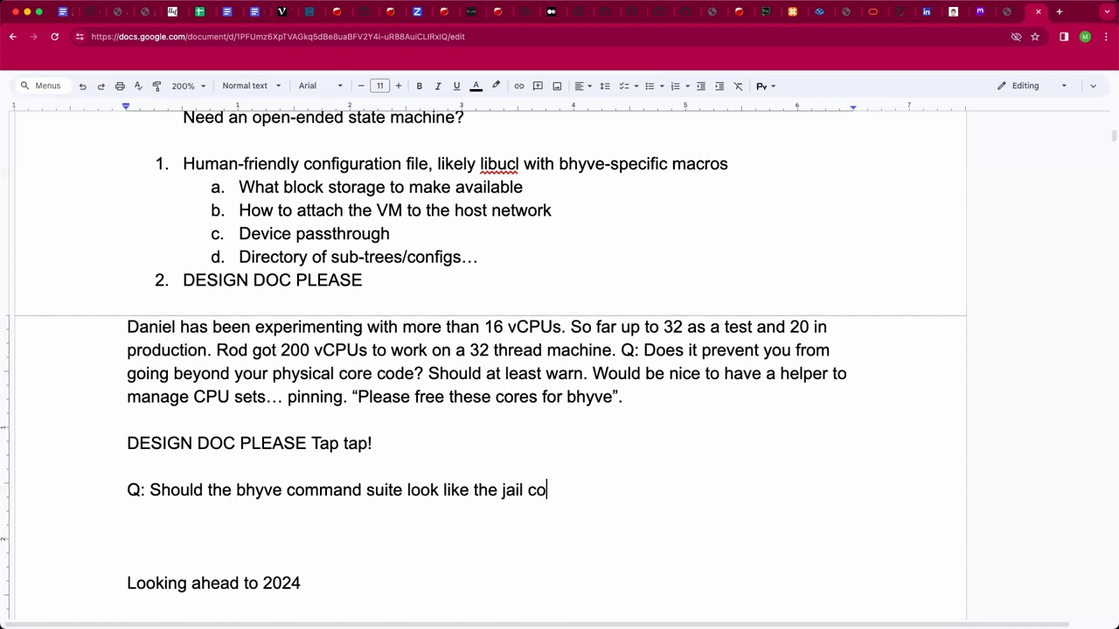
pyautogui.press('BackSpace')
pyautogui.press('BackSpace')
pyautogui.write('on d s')
pyautogui.press('BackSpace')
pyautogui.press('BackSpace')
pyautogui.press('BackSpace')
pyautogui.press('BackSpace')
pyautogui.press('BackSpace')
pyautogui.press('BackSpace')
pyautogui.write('and su')
pyautogui.press('BackSpace')
pyautogui.write('uite? ')
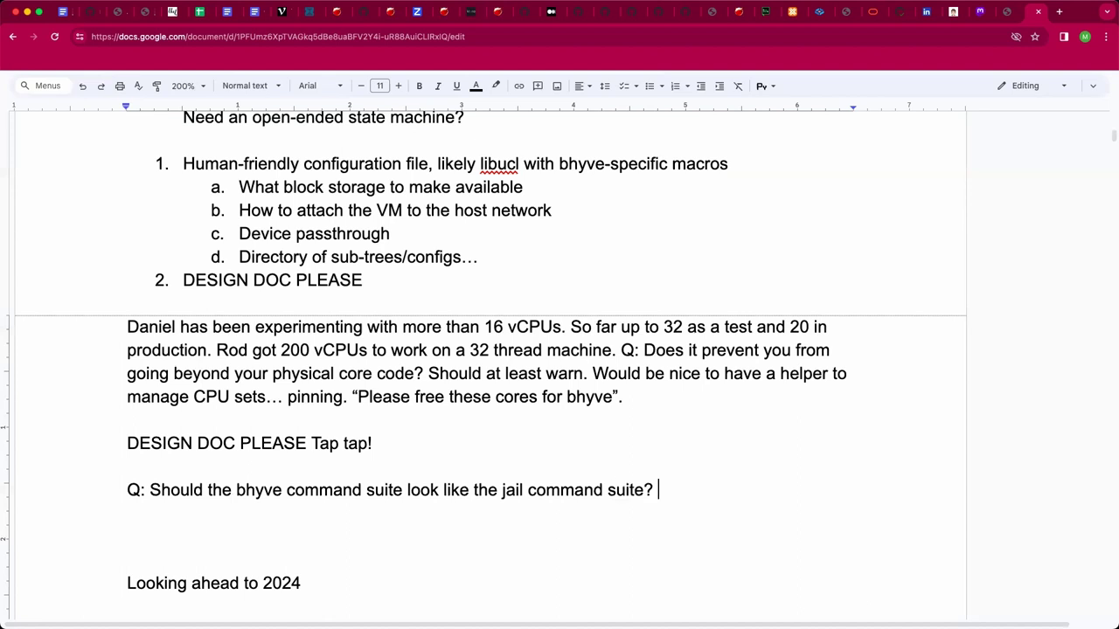
# Step: Append "Would reduce “training”. Zones gets this right…" after the command suite question
pyautogui.write('Would re')
pyautogui.write('duce')
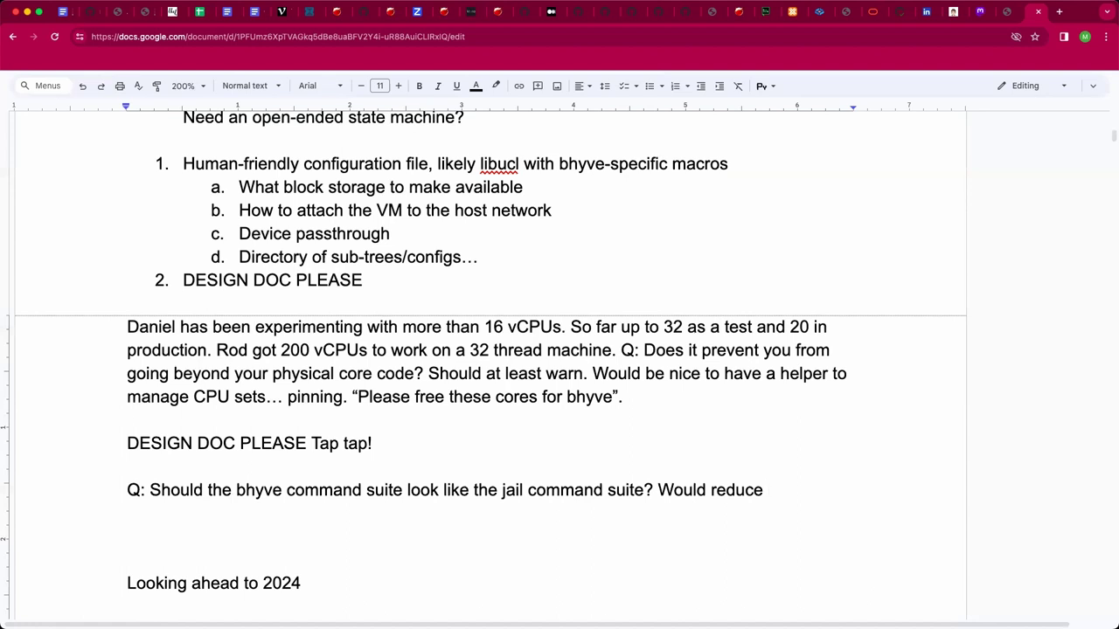
pyautogui.write('"training".')
pyautogui.press('Return')
pyautogui.write('Zones ')
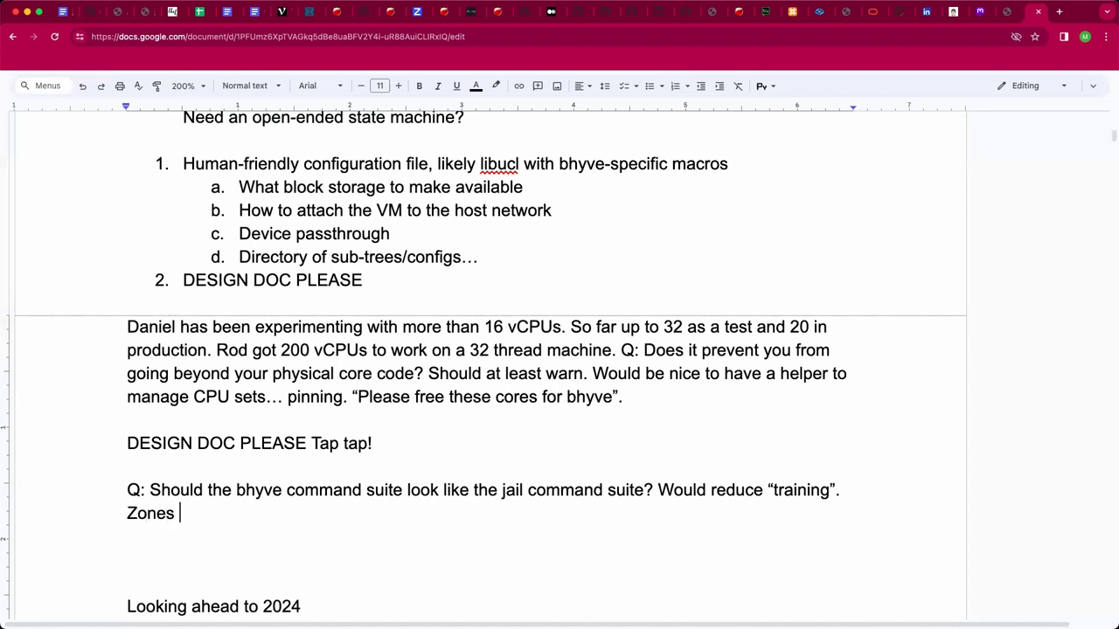
pyautogui.write('gets this r')
pyautogui.write('ight...')
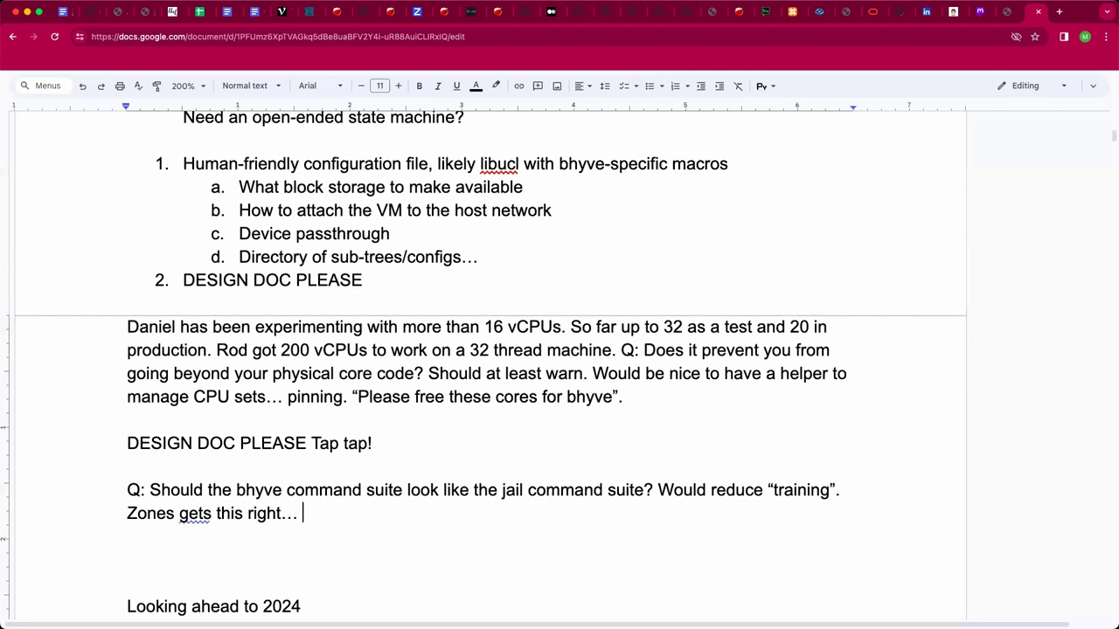
# Step: Continue the command suite paragraph with "You can jail VMs…"
pyautogui.write('You can')
pyautogui.write('jail Vms')
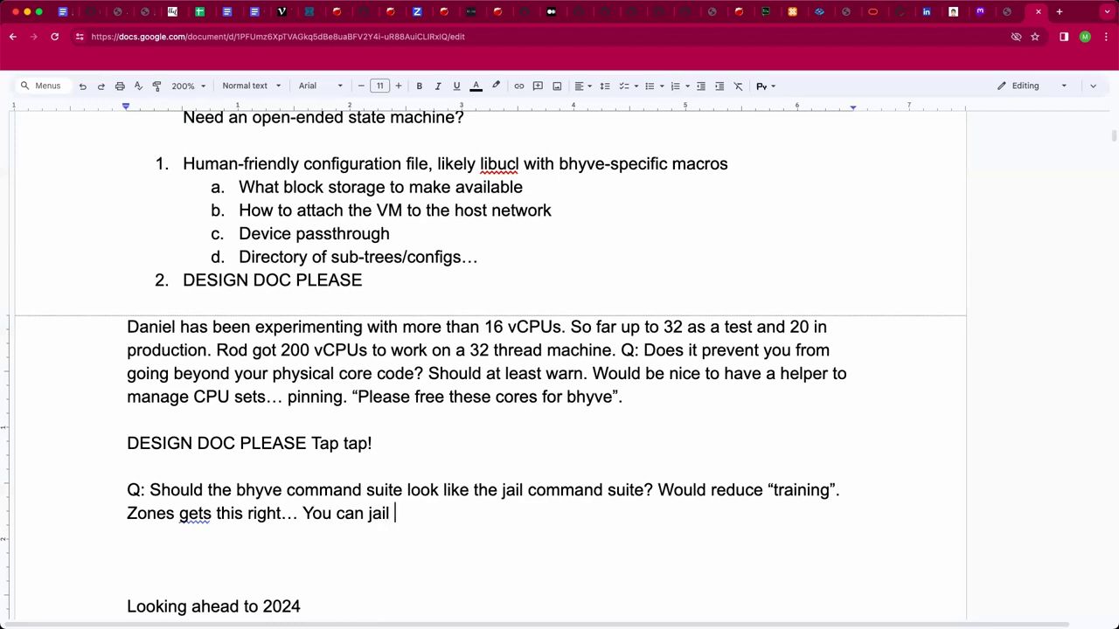
pyautogui.press('BackSpace')
pyautogui.press('BackSpace')
pyautogui.write('Ms')
pyautogui.write('...')
# Step: Add the quoted command "“service restart jail/vm…”" after the remark about jailing VMs
pyautogui.write('“')
pyautogui.write('service re')
pyautogui.write('start a')
pyautogui.press('BackSpace')
pyautogui.write('jail…”')
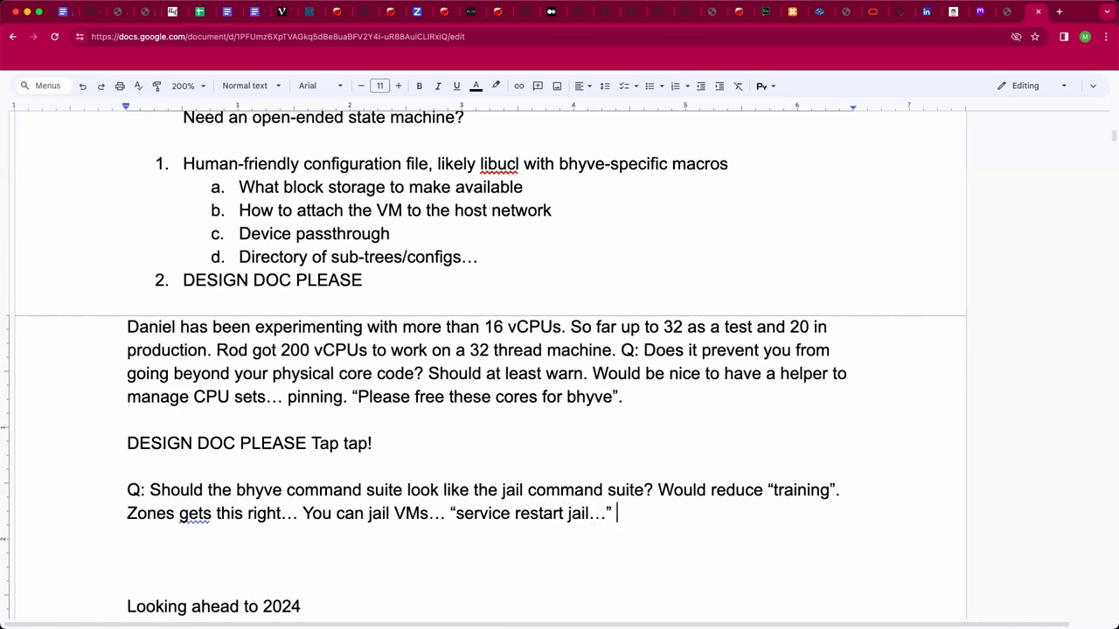
pyautogui.press('BackSpace')
pyautogui.press('BackSpace')
pyautogui.press('BackSpace')
pyautogui.press('BackSpace')
pyautogui.press('BackSpace')
pyautogui.write('i')
pyautogui.press('BackSpace')
pyautogui.write('il/vm..."')
# Step: Append "Use the jail config syntax?" to the command suite paragraph
pyautogui.write(' Use the ')
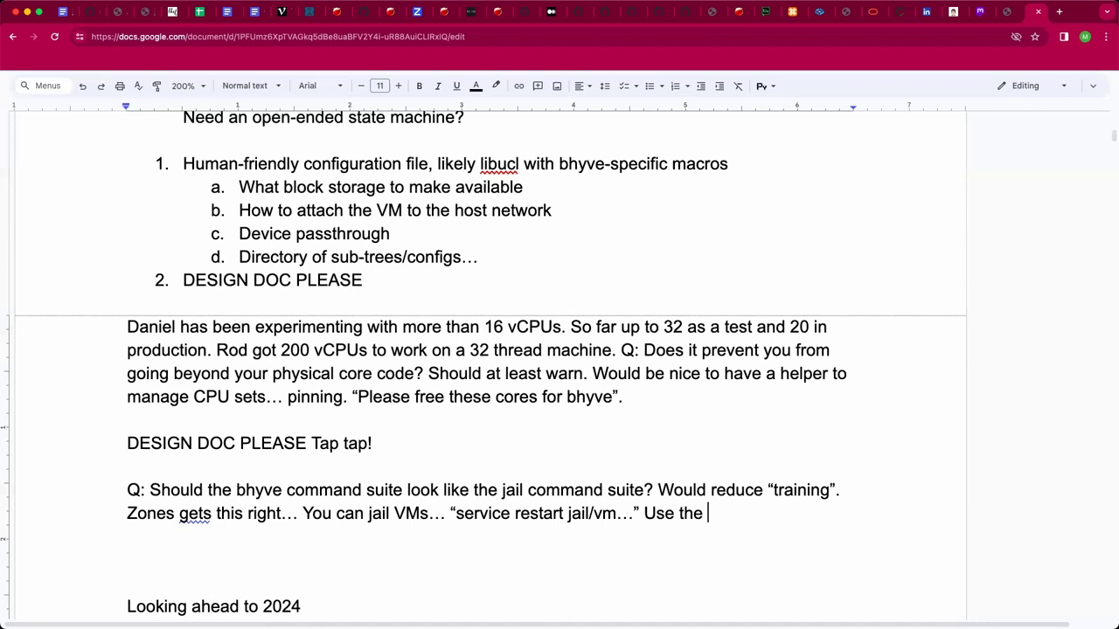
pyautogui.write('jail configu')
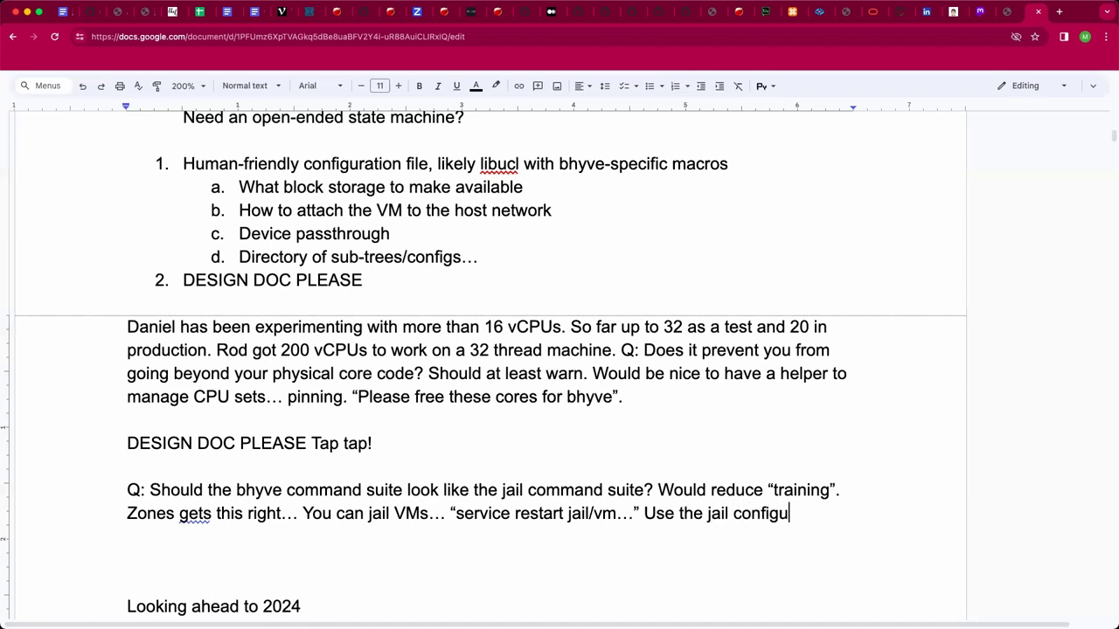
pyautogui.press('BackSpace')
pyautogui.write('syntax?')
pyautogui.press('Return')
# Step: End the command suite paragraph with "A VM is a special jail? Forward the exit status through a variable? Last hook exit state…"
pyautogui.write('A VM is a pa')
pyautogui.press('BackSpace')
pyautogui.press('BackSpace')
pyautogui.write('special ')
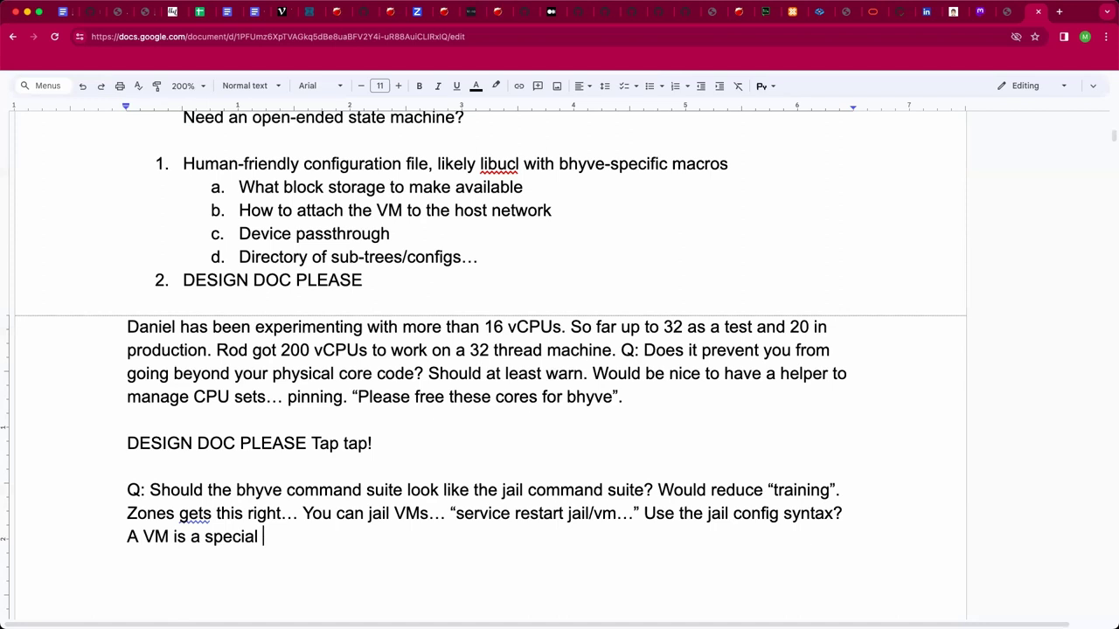
pyautogui.write('jial')
pyautogui.press('BackSpace')
pyautogui.press('BackSpace')
pyautogui.press('BackSpace')
pyautogui.write('ail?')
pyautogui.write('Forward the exit status through a ')
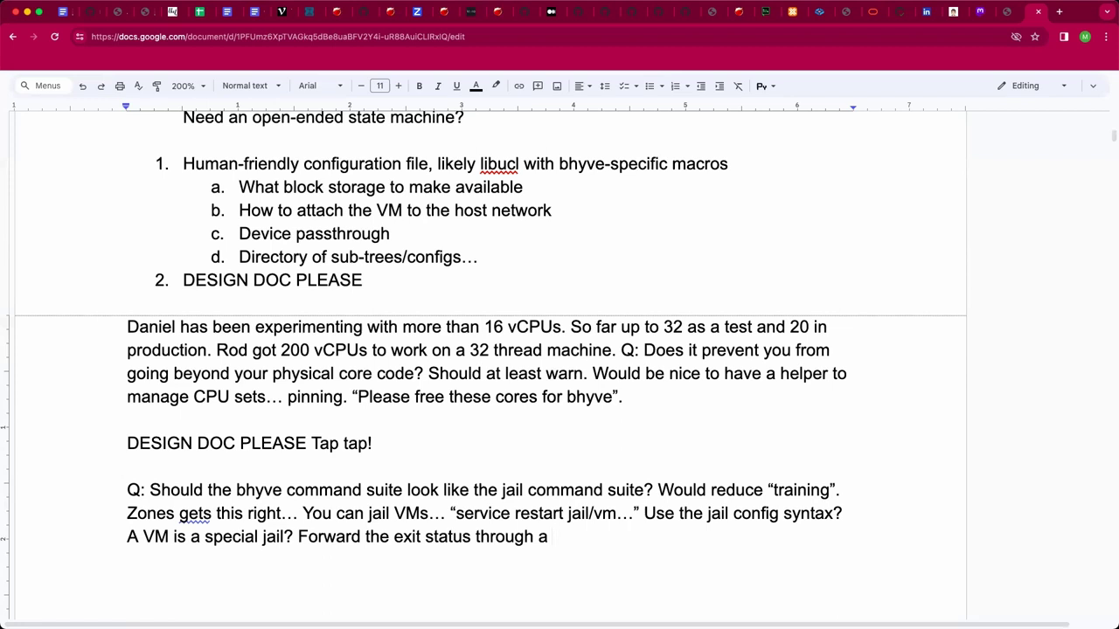
pyautogui.write('variable? Last hook exit state...')
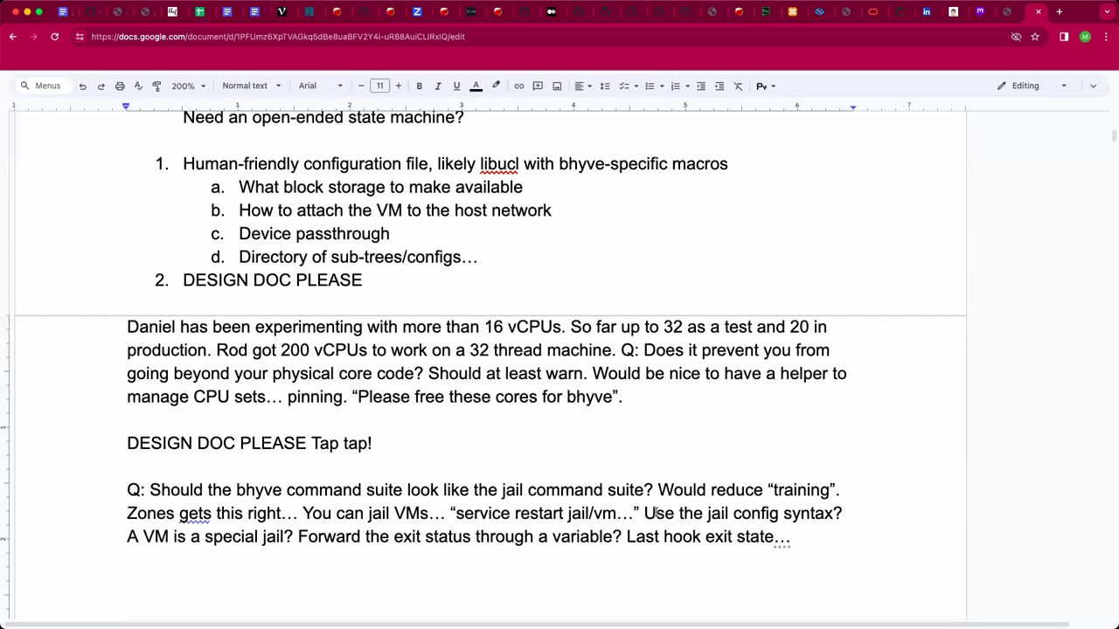
pyautogui.press('Return')
pyautogui.press('Return')
pyautogui.press('BackSpace')
pyautogui.press('BackSpace')
pyautogui.write('s')
pyautogui.press('BackSpace')
pyautogui.write('Looking ahead to 2024')
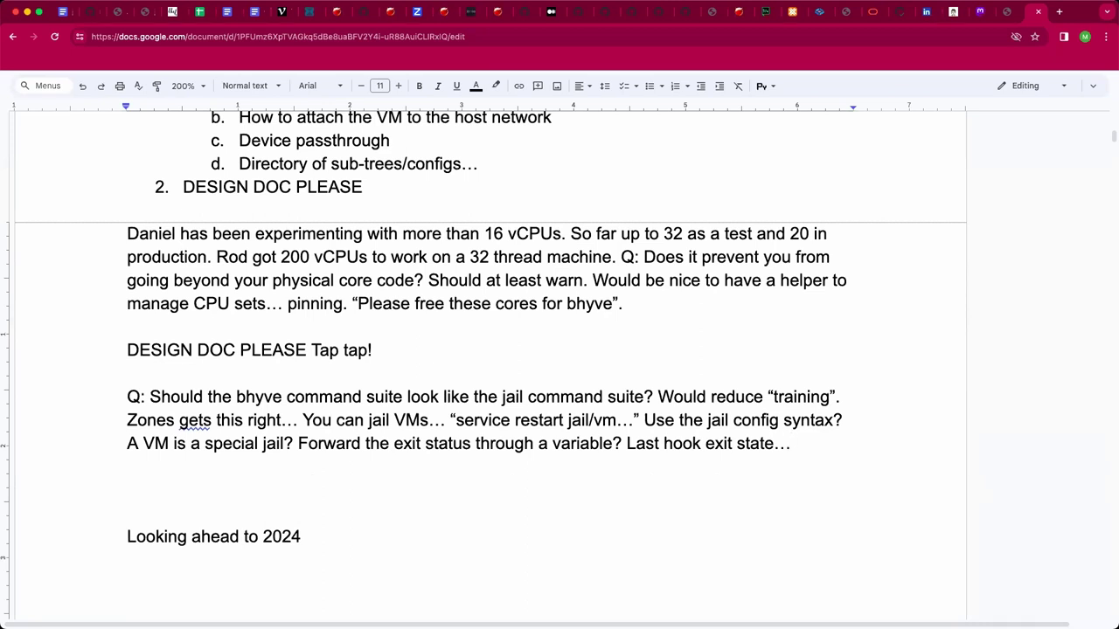
# Step: Add the line "14.0R .includes are our friend." below the command suite paragraph, separated by a blank line
pyautogui.click(128, 466)
pyautogui.click(128, 489)
pyautogui.write('14.0R .')
pyautogui.write('includes are our fe')
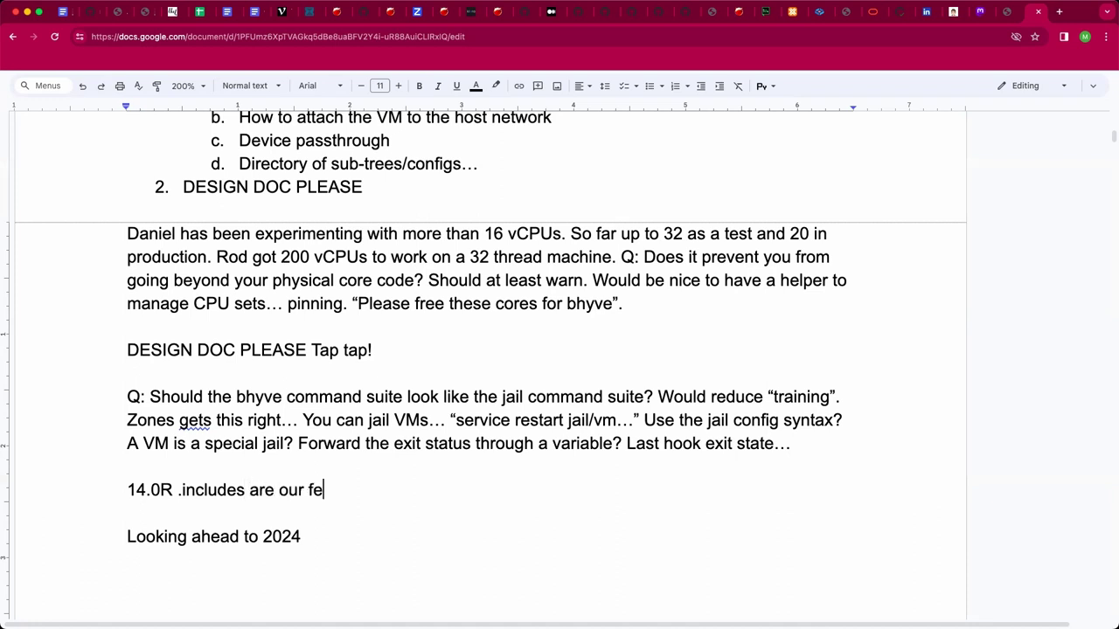
pyautogui.press('BackSpace')
pyautogui.write('riend.')
pyautogui.click(128, 513)
pyautogui.click(356, 491)
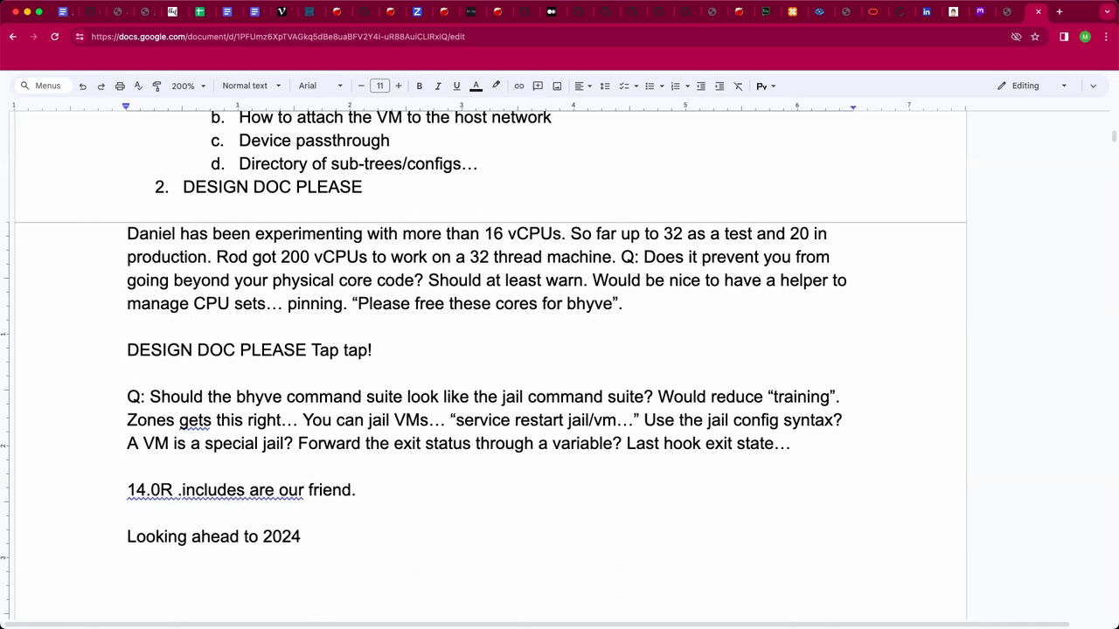
# Step: Delete the "Looking ahead to 2024" line below the 14.0R note
pyautogui.click(127, 513)
pyautogui.press('Return')
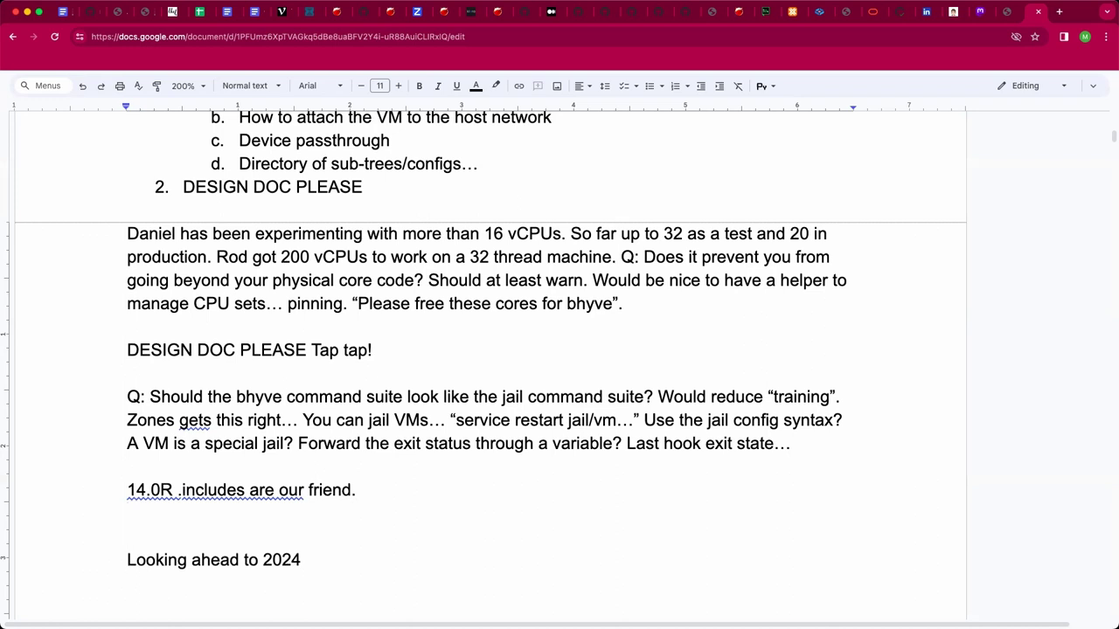
pyautogui.scroll(-2, 593, 546)
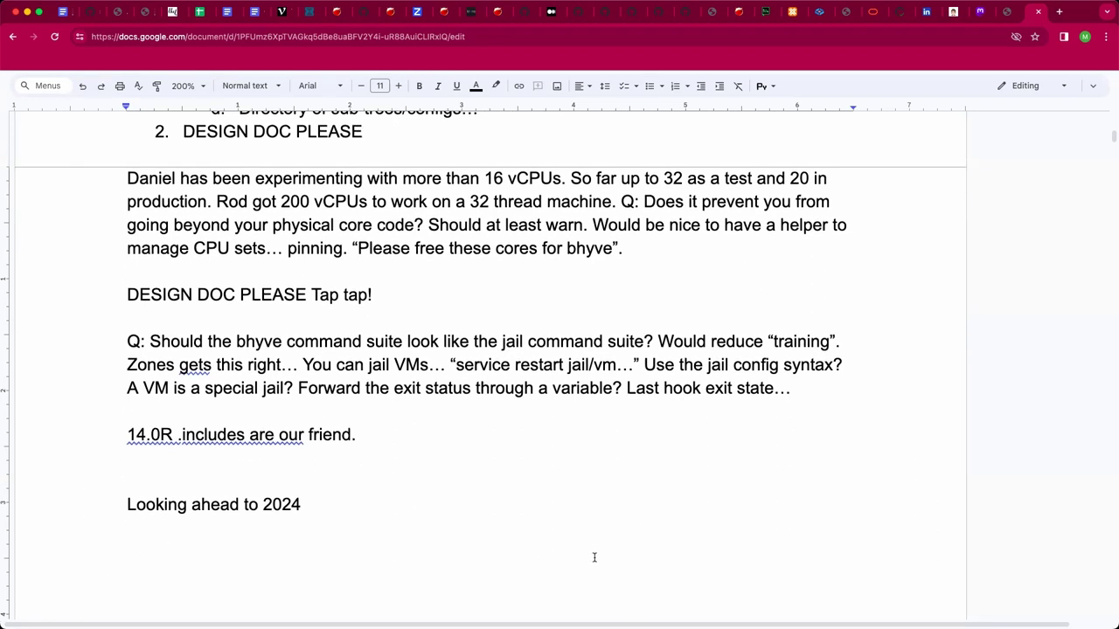
pyautogui.hotkey('shift', 'Down')
pyautogui.hotkey('shift', 'End')
pyautogui.press('BackSpace')
pyautogui.press('Return')
pyautogui.press('Return')
pyautogui.press('Down')
pyautogui.press('Down')
pyautogui.press('BackSpace')
pyautogui.press('BackSpace')
pyautogui.press('BackSpace')
pyautogui.press('BackSpace')
pyautogui.press('BackSpace')
pyautogui.press('Down')
pyautogui.press('Down')
pyautogui.press('Down')
pyautogui.press('Down')
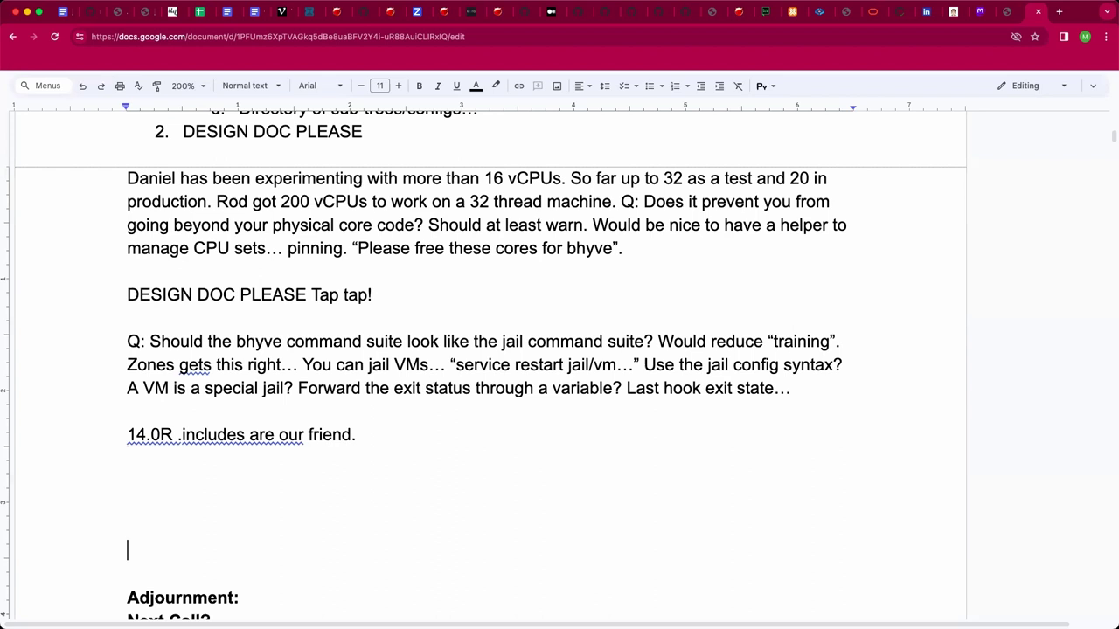
# Step: Reduce the gap between the 14.0R note and the "Adjournment:" line to one blank line
pyautogui.press('BackSpace')
pyautogui.press('BackSpace')
pyautogui.press('BackSpace')
pyautogui.press('BackSpace')
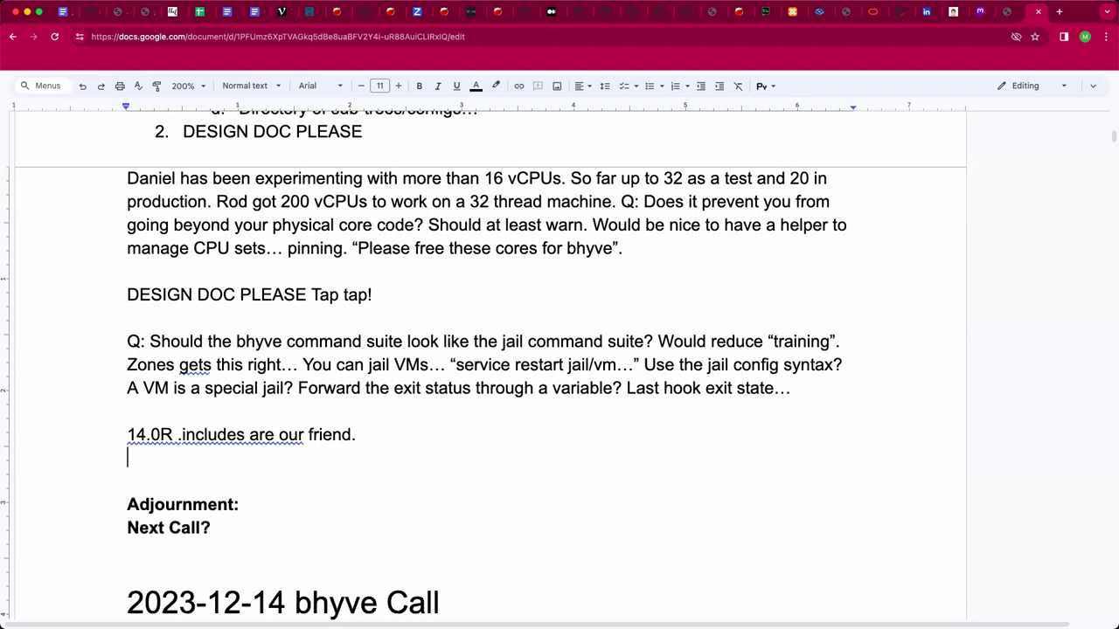
pyautogui.press('Down')
pyautogui.press('Up')
pyautogui.press('Return')
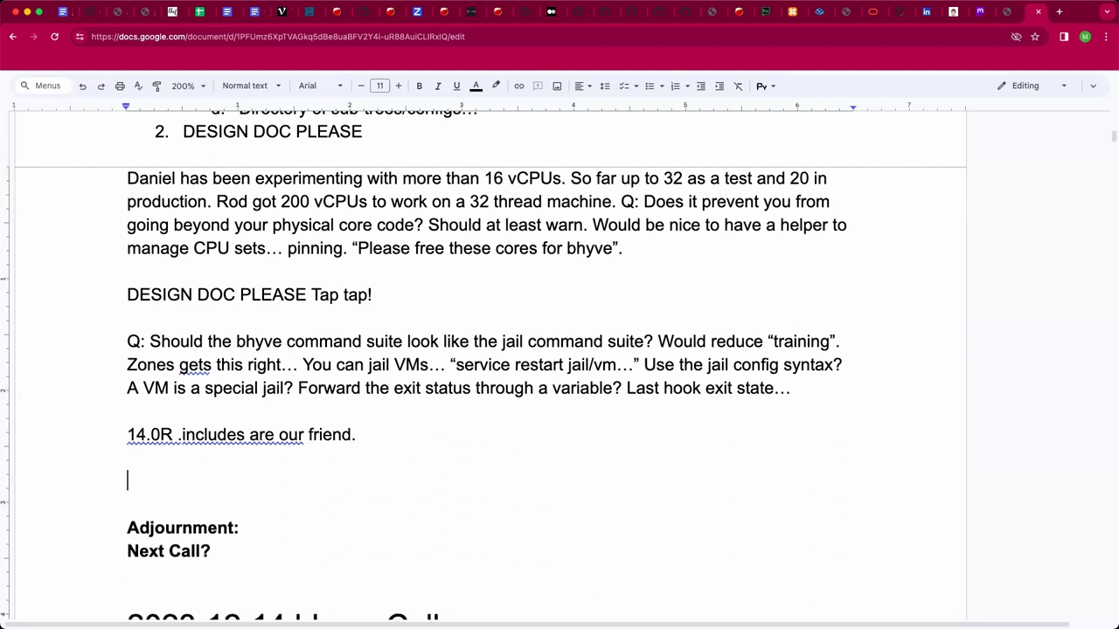
pyautogui.scroll(1, 489, 364)
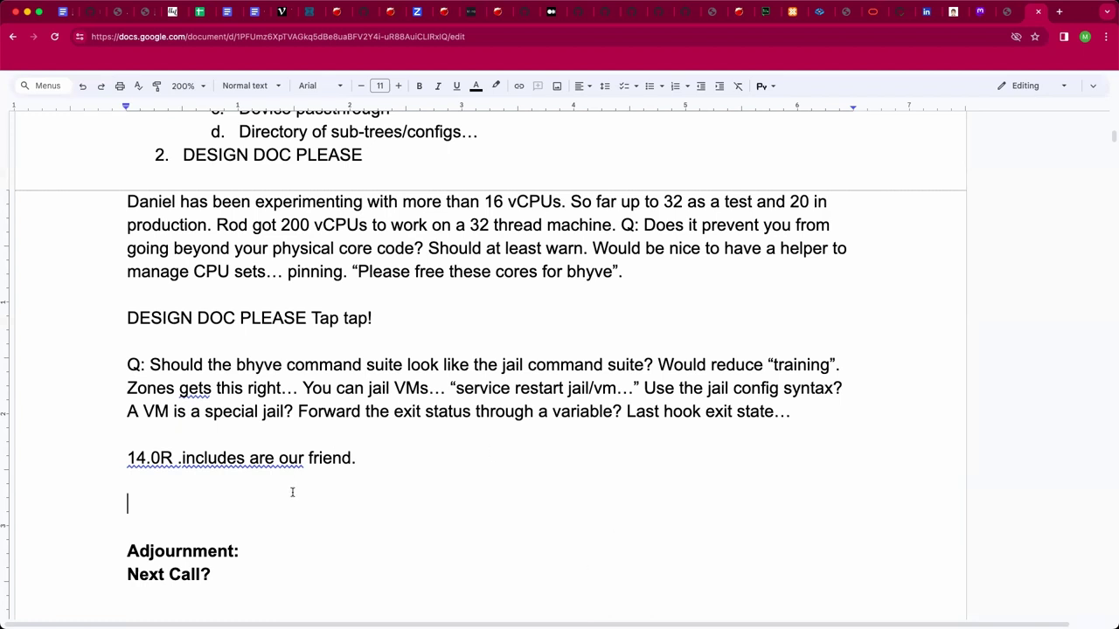
pyautogui.press('Down')
pyautogui.press('Up')
pyautogui.press('Down')
pyautogui.press('BackSpace')
pyautogui.press('BackSpace')
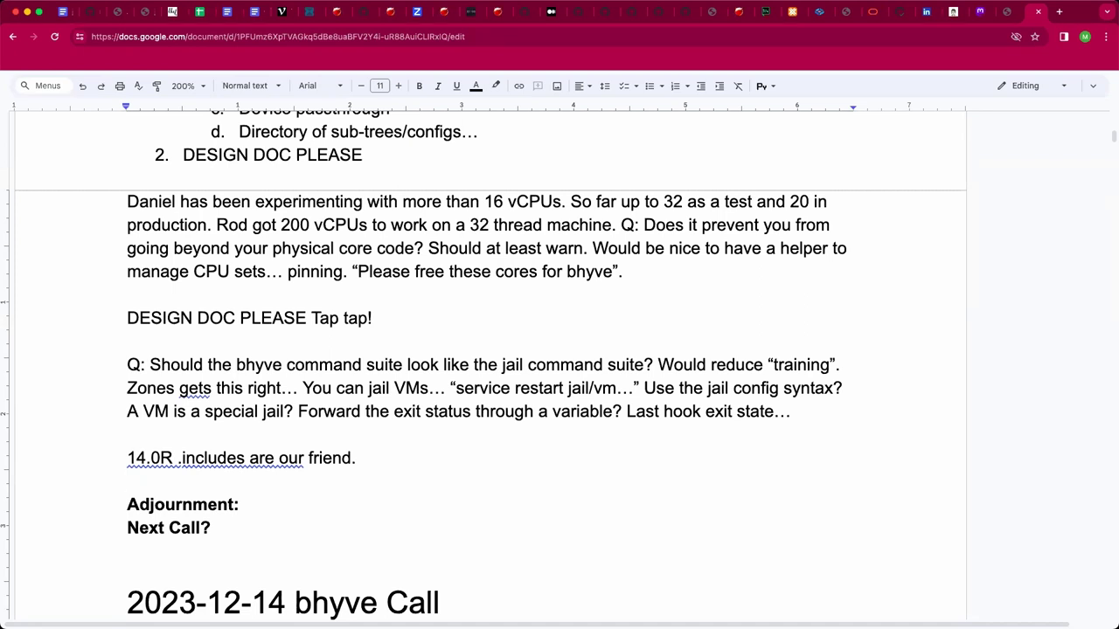
pyautogui.click(128, 559)
pyautogui.press('Up')
pyautogui.press('Up')
pyautogui.press('Up')
pyautogui.press('Return')
pyautogui.press('Up')
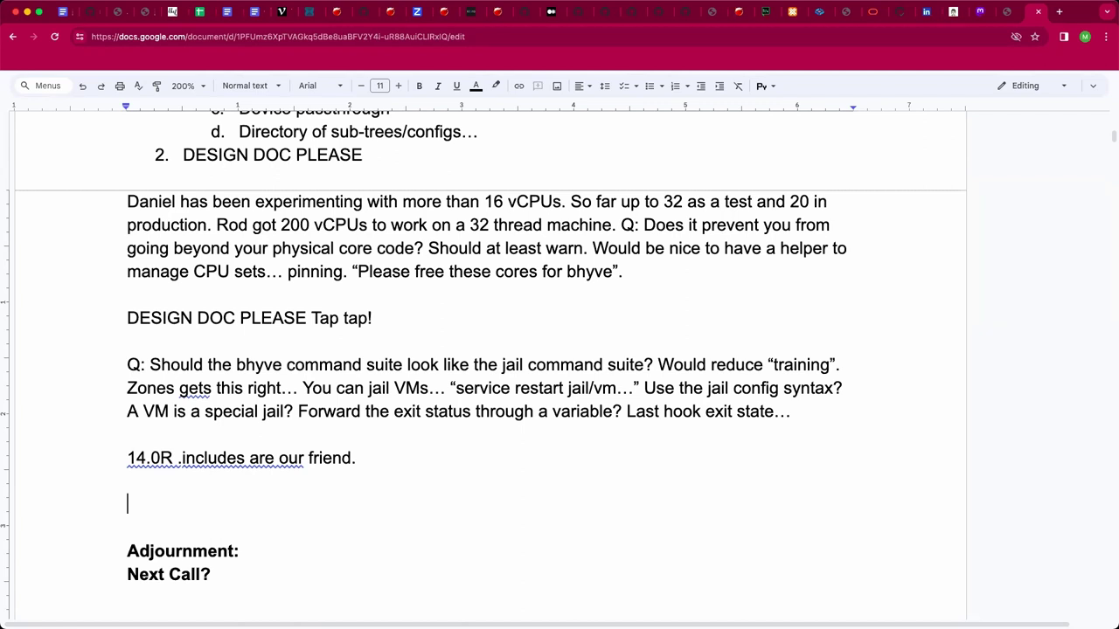
pyautogui.click(128, 527)
pyautogui.press('BackSpace')
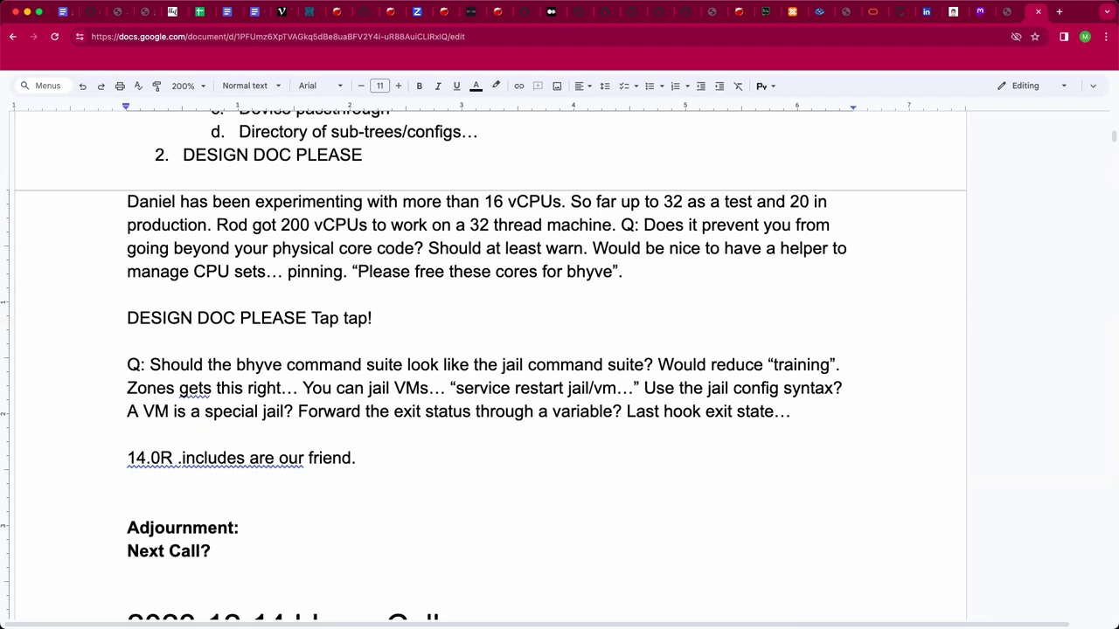
pyautogui.press('BackSpace')
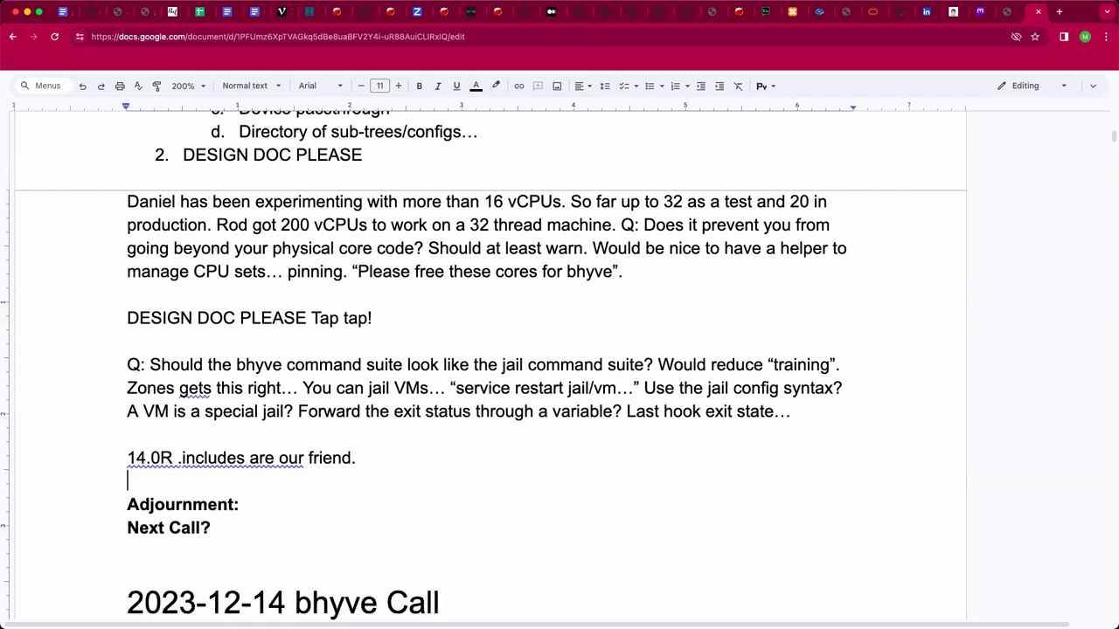
# Step: Fill in the adjournment time as "11:13 AM Pacific / 19:14 UTC"
pyautogui.press('Down')
pyautogui.press('super+Right')
pyautogui.write('11:13')
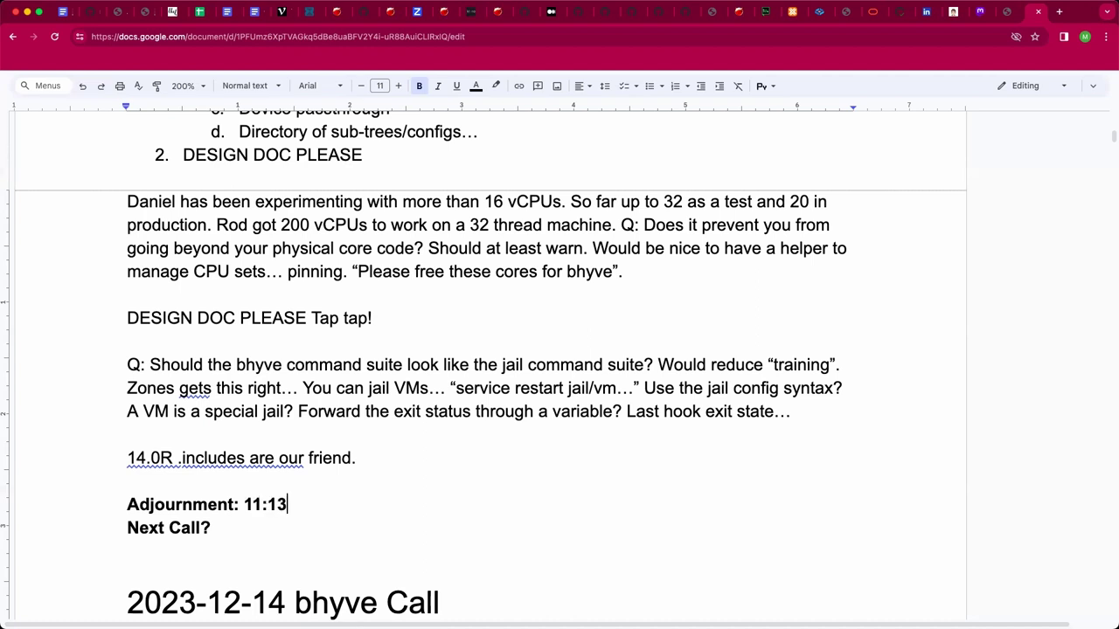
pyautogui.write(' AM Pacifi')
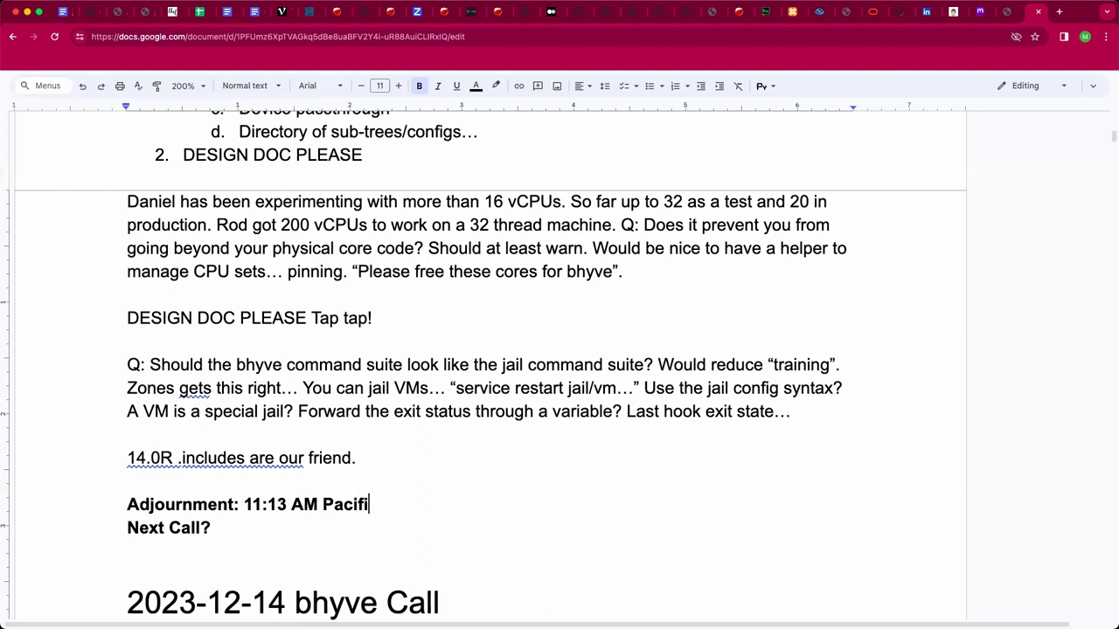
pyautogui.write('c /')
pyautogui.press('super+Tab')
pyautogui.write('19:14 UTC')
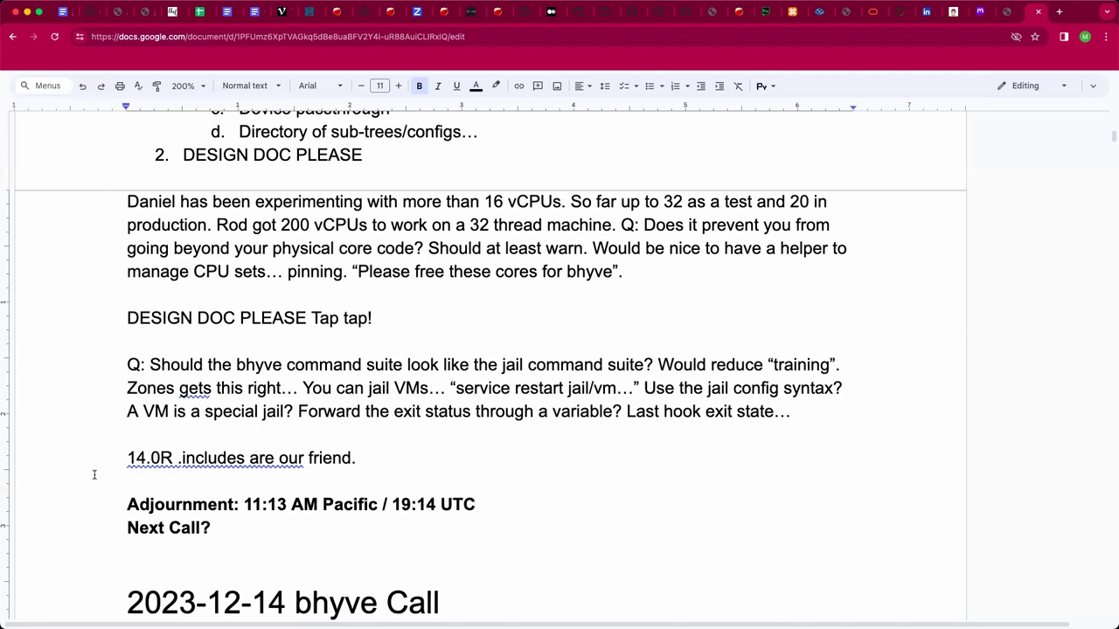
# Step: Correct the Pacific adjournment time to 11:14 AM
pyautogui.click(279, 504)
pyautogui.press('Delete')
pyautogui.write('4')
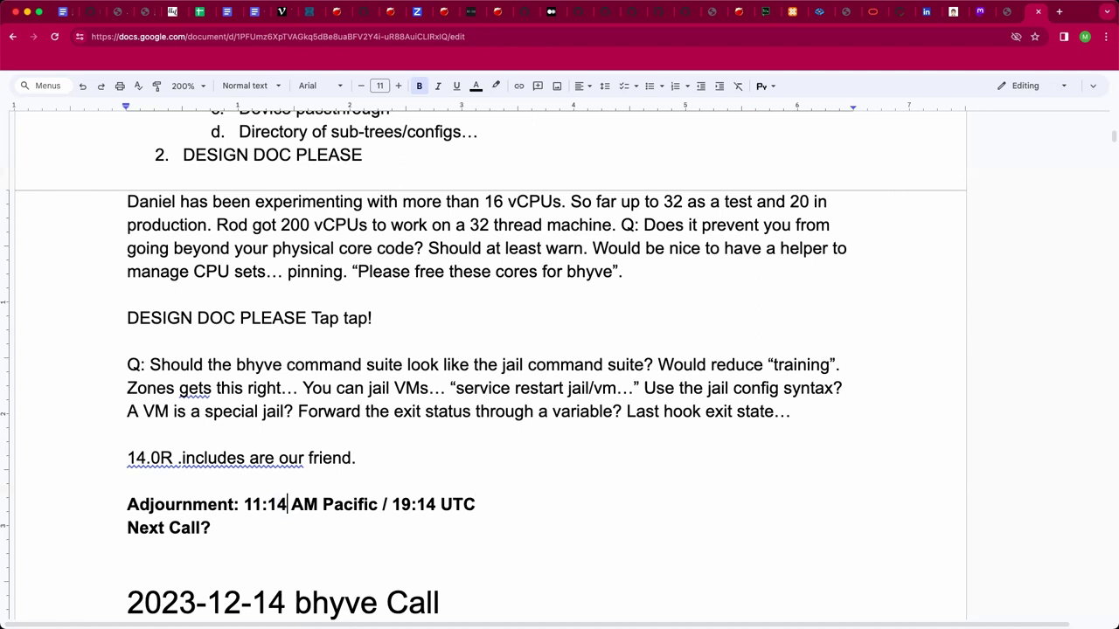